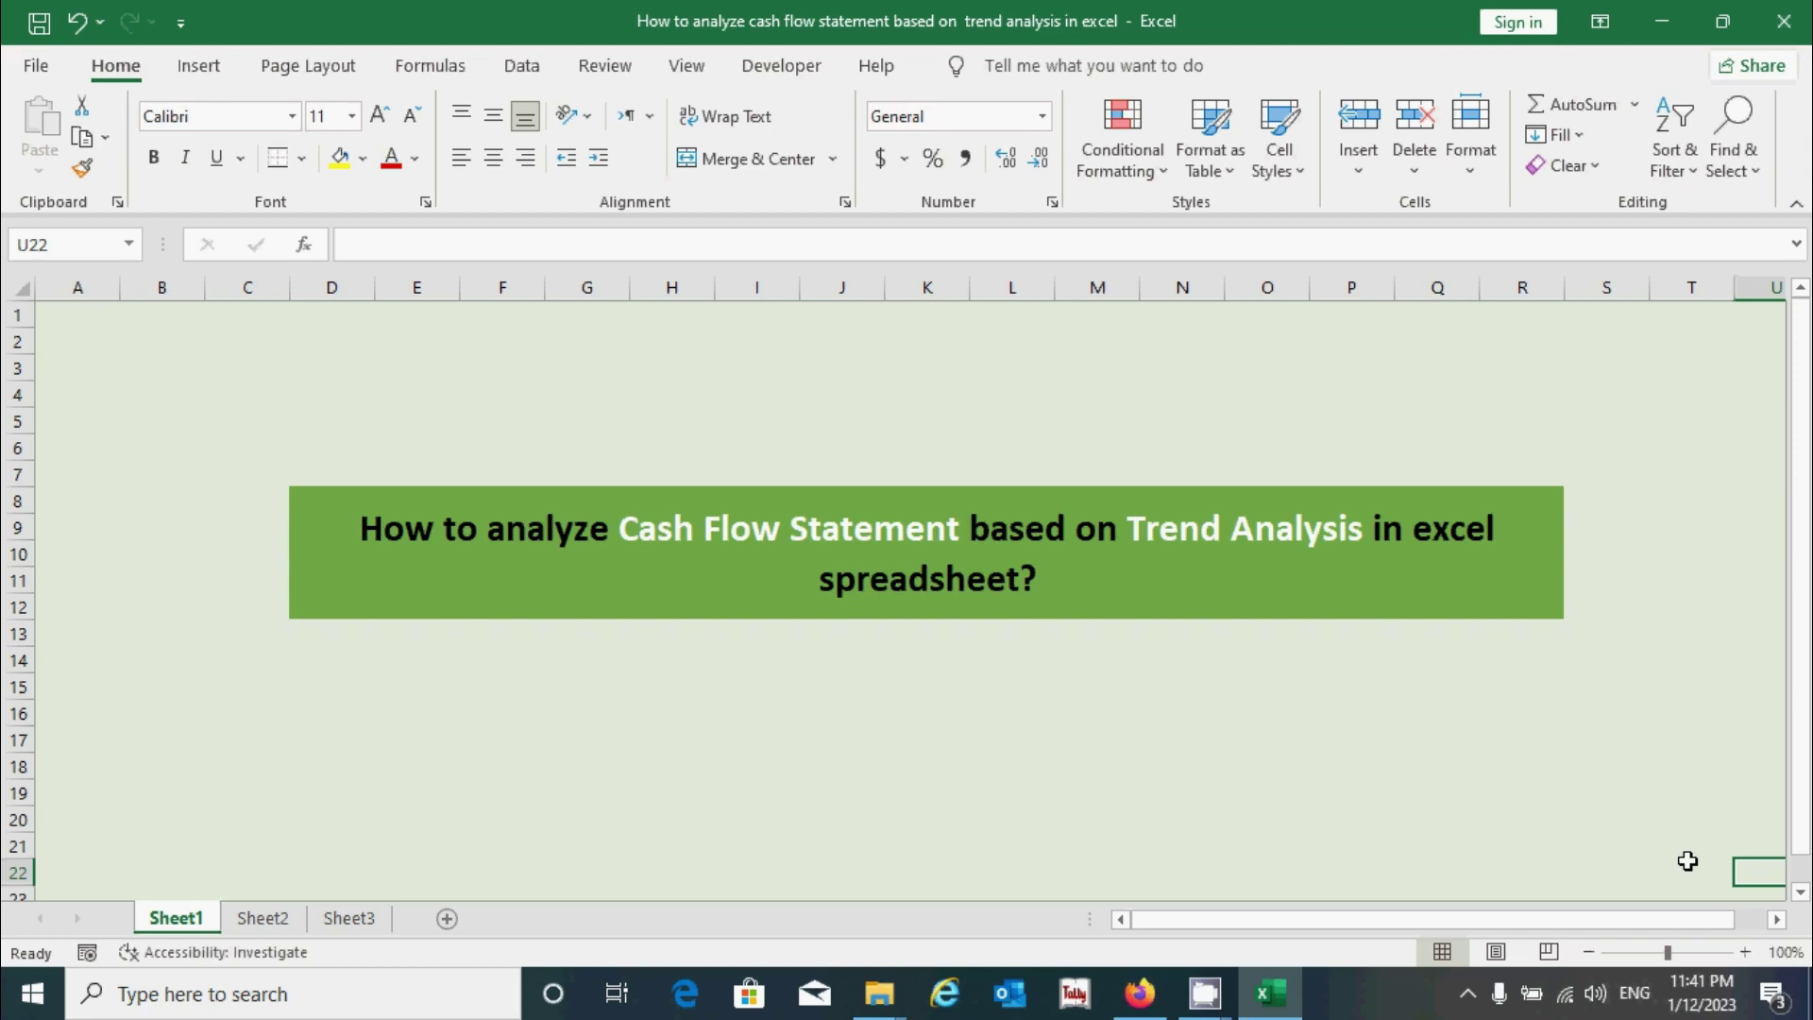
- Switch to Sheet2, which holds the 2021–2026 cash flow statement question
left_click(1688, 861)
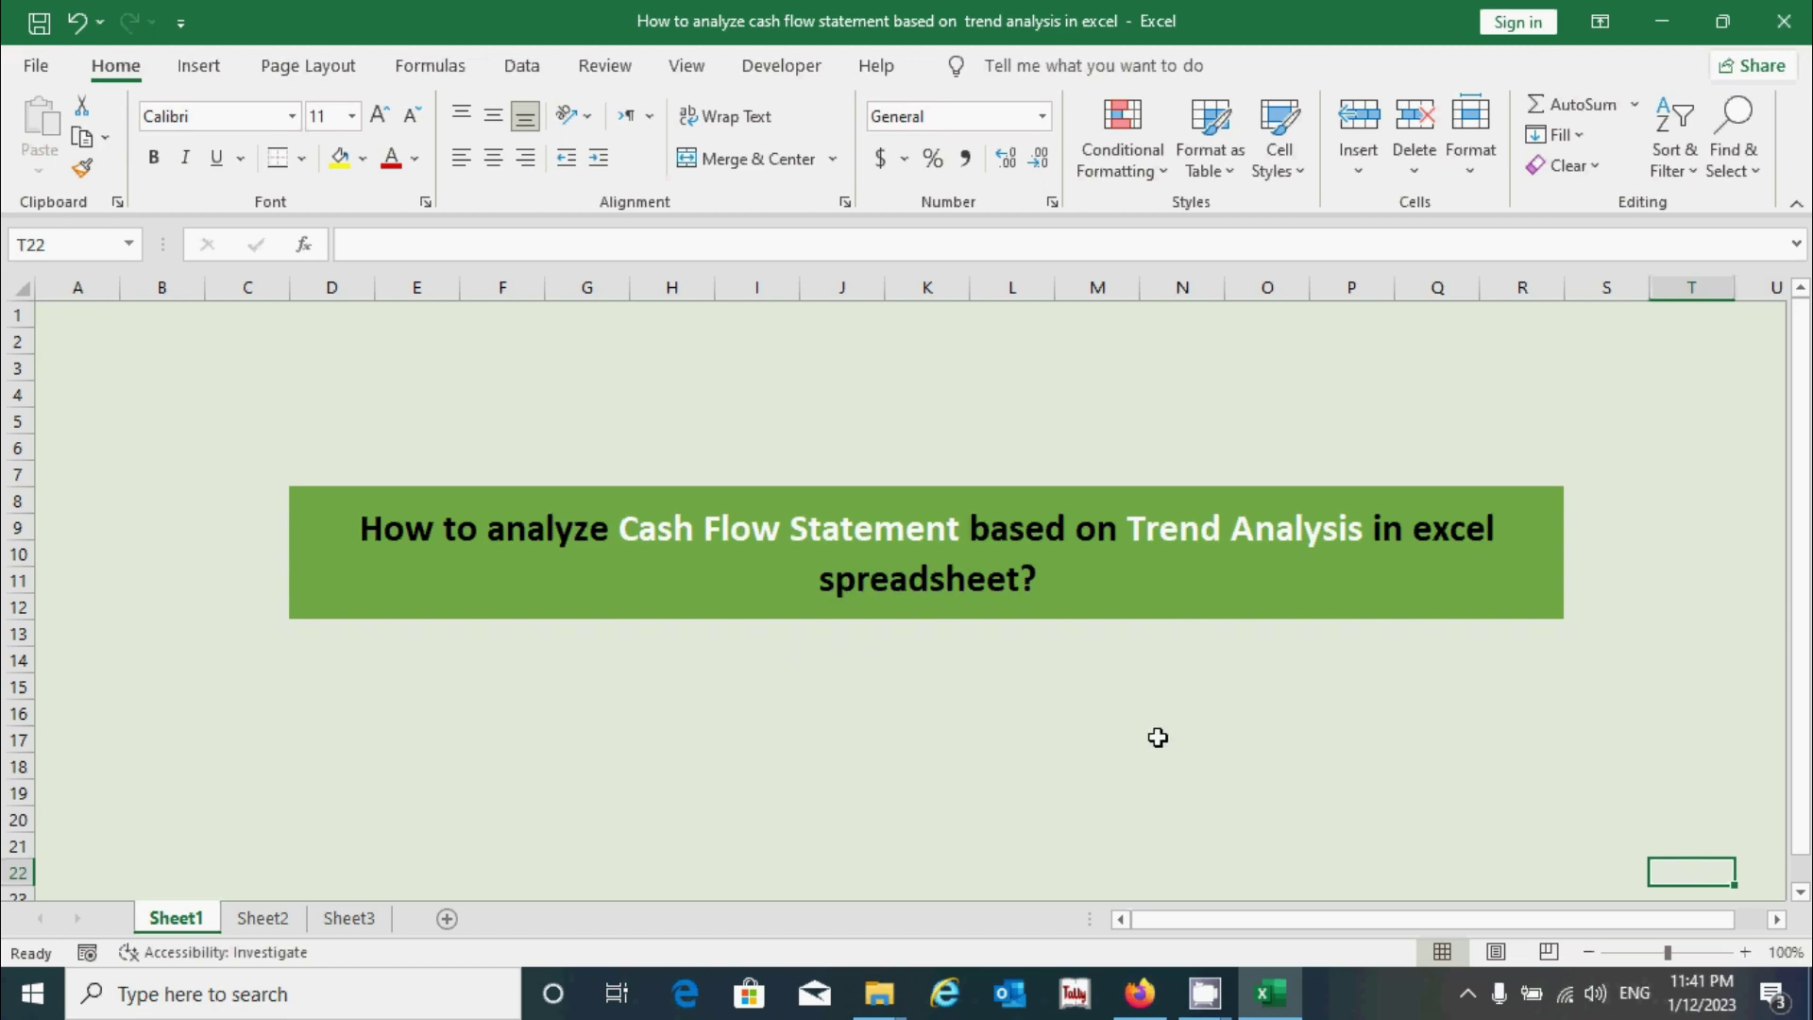
left_click(263, 918)
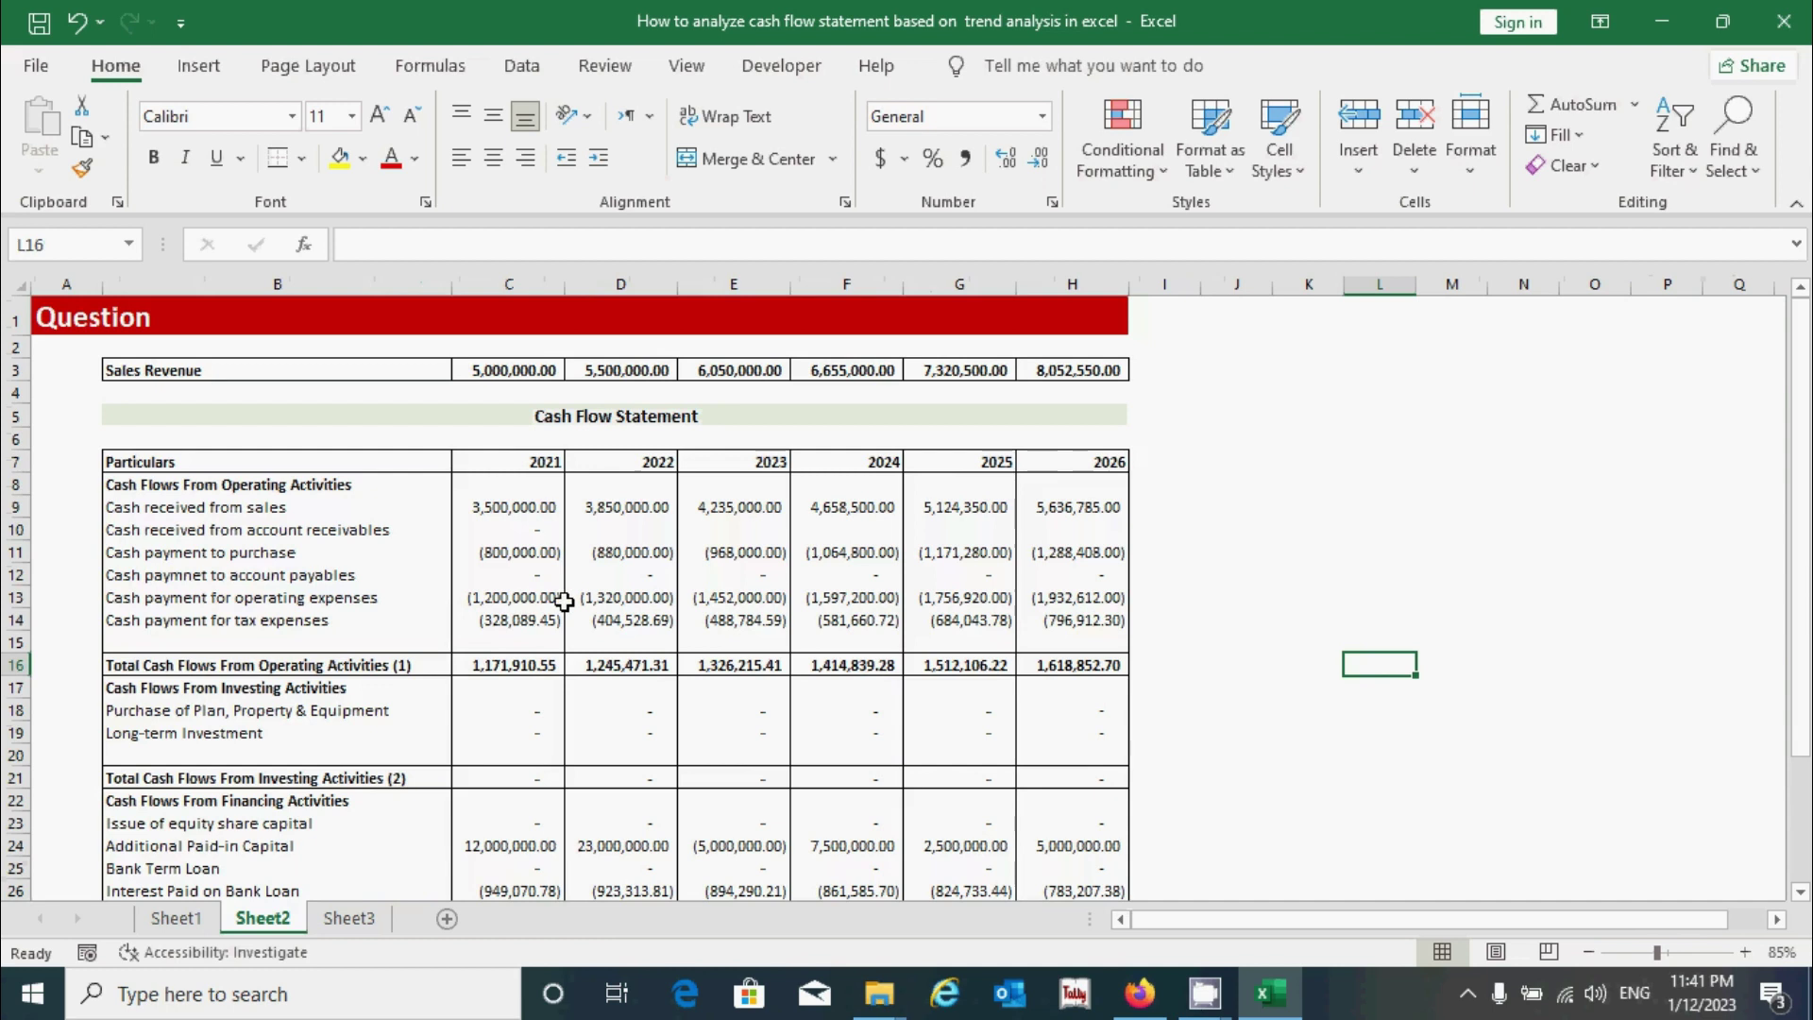
left_click_drag(323, 422, 587, 696)
scroll(579, 696, "up", 4)
left_click_drag(255, 370, 445, 369)
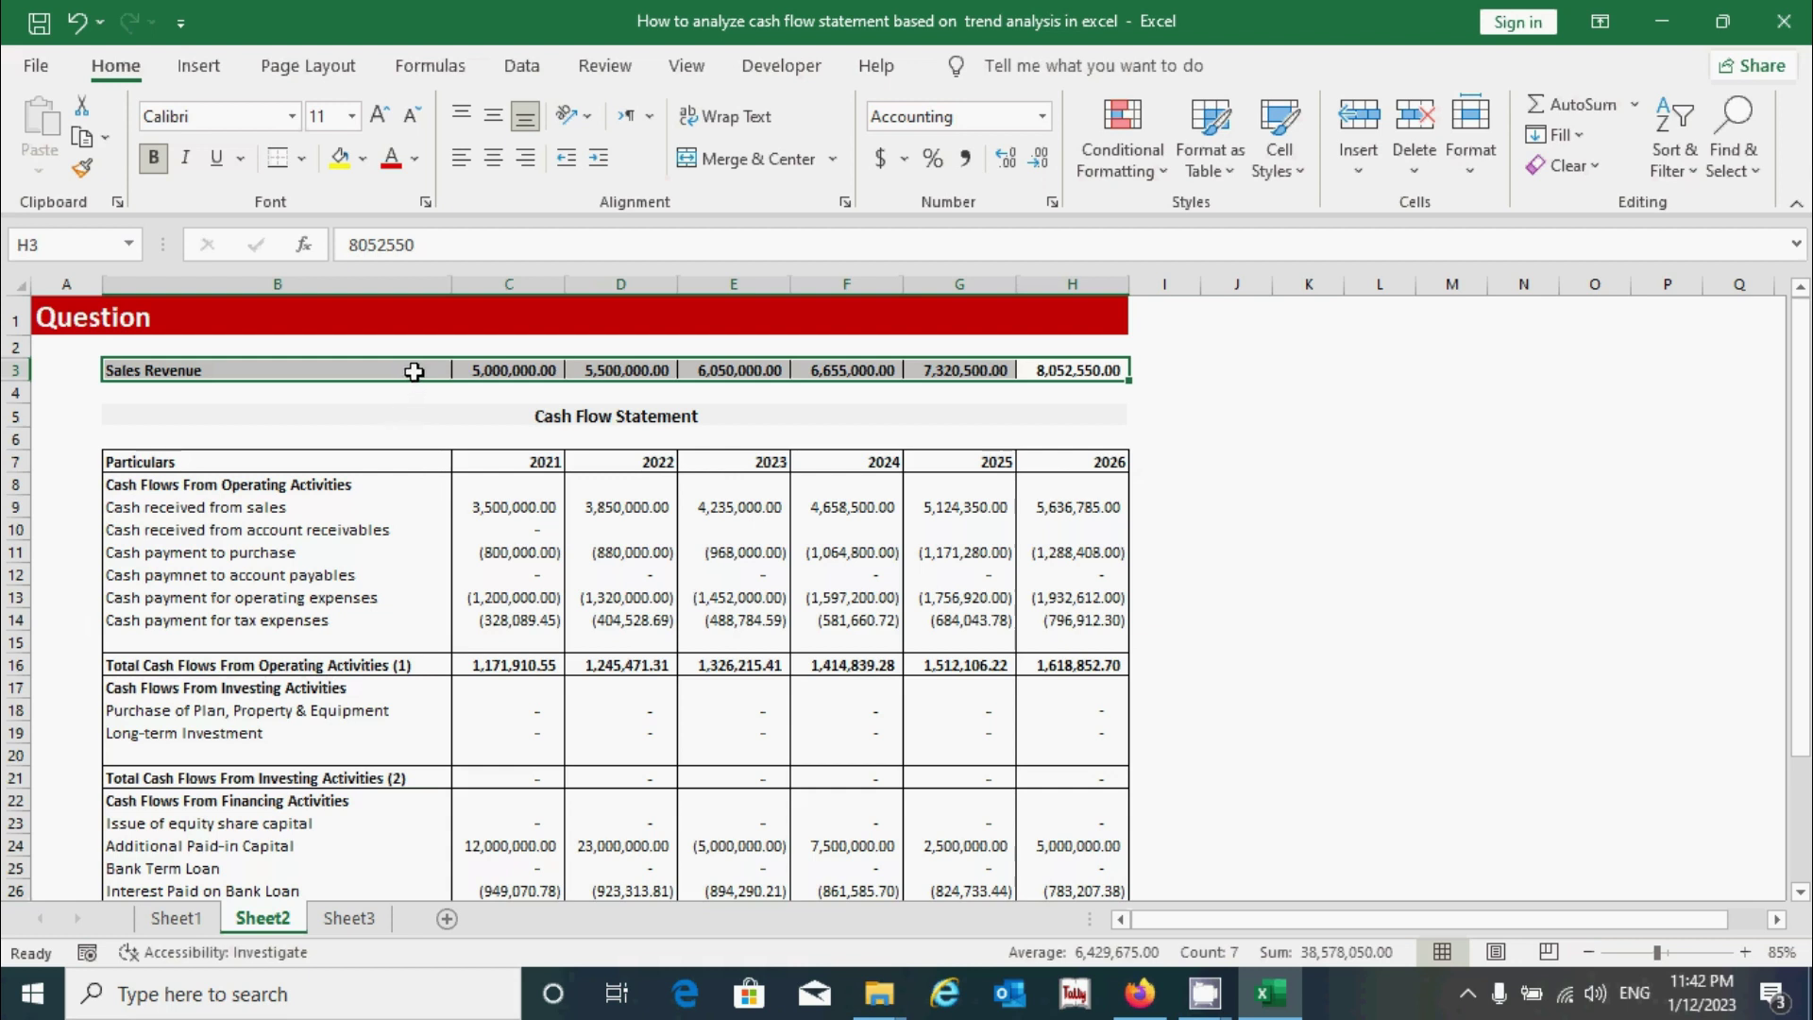
left_click_drag(416, 370, 1089, 370)
key("ctrl+v")
left_click(515, 598)
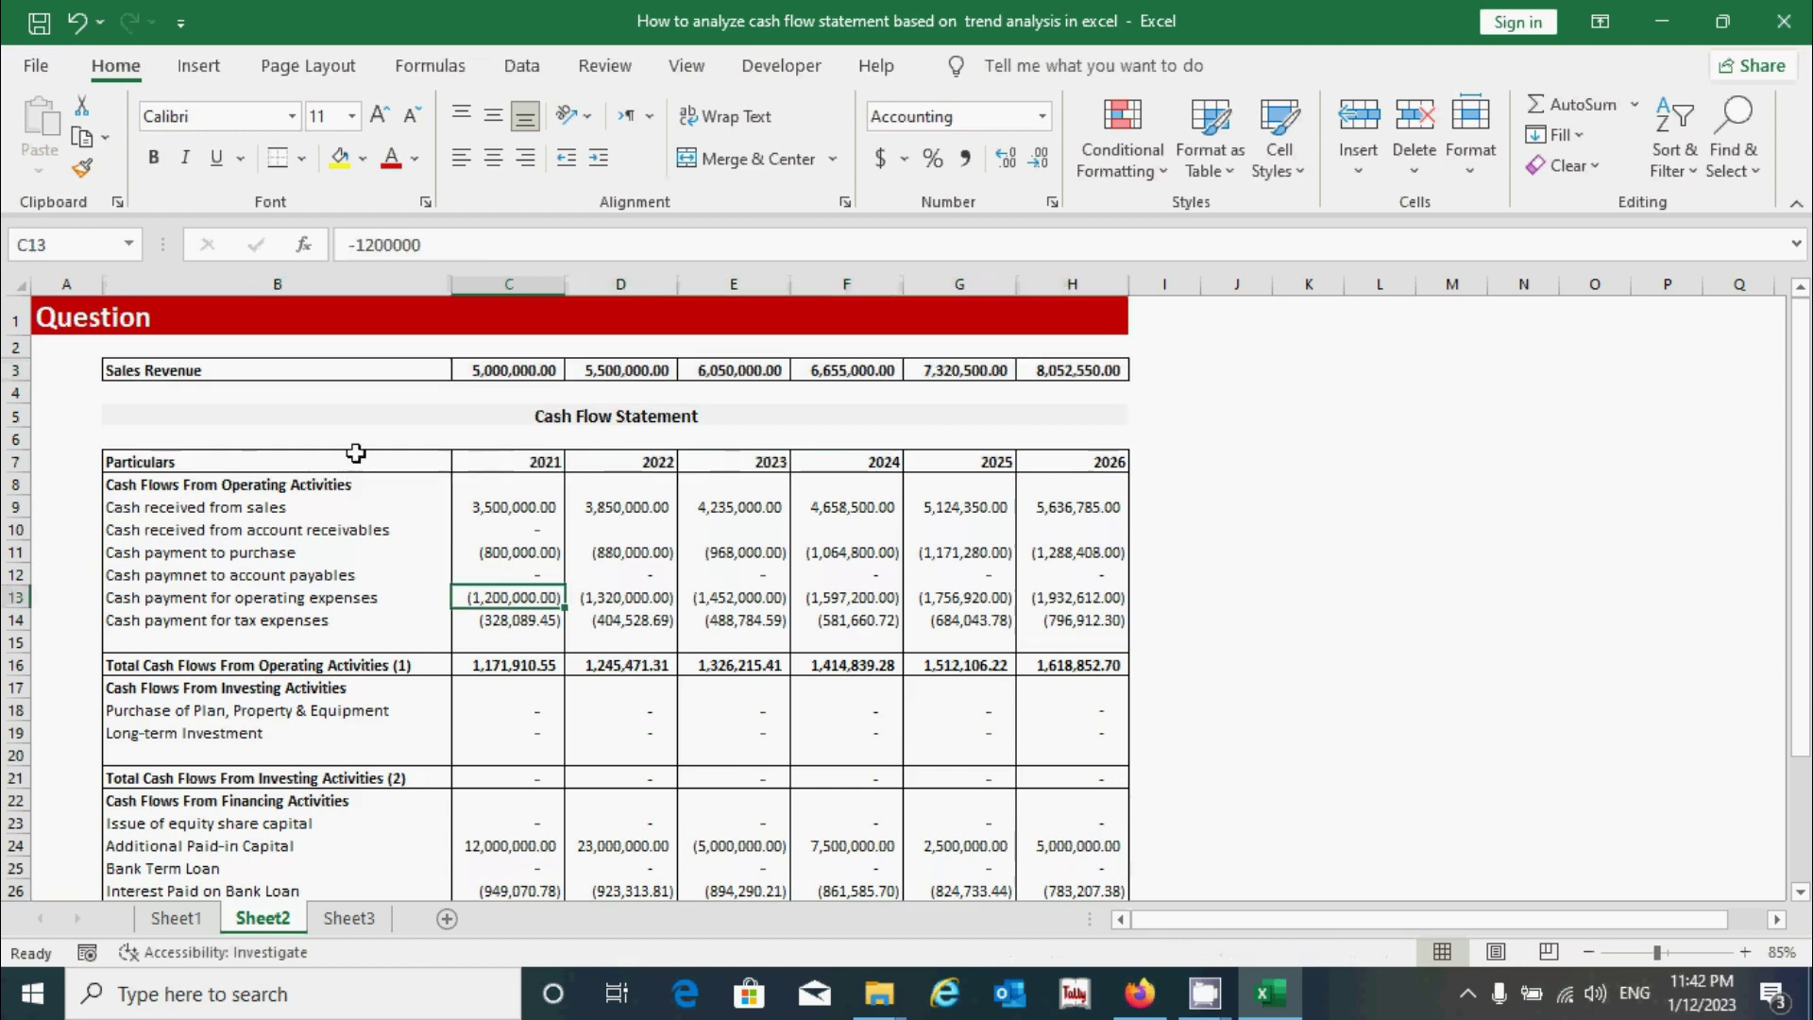
left_click_drag(356, 461, 982, 665)
left_click_drag(988, 740, 1004, 810)
left_click(1360, 575)
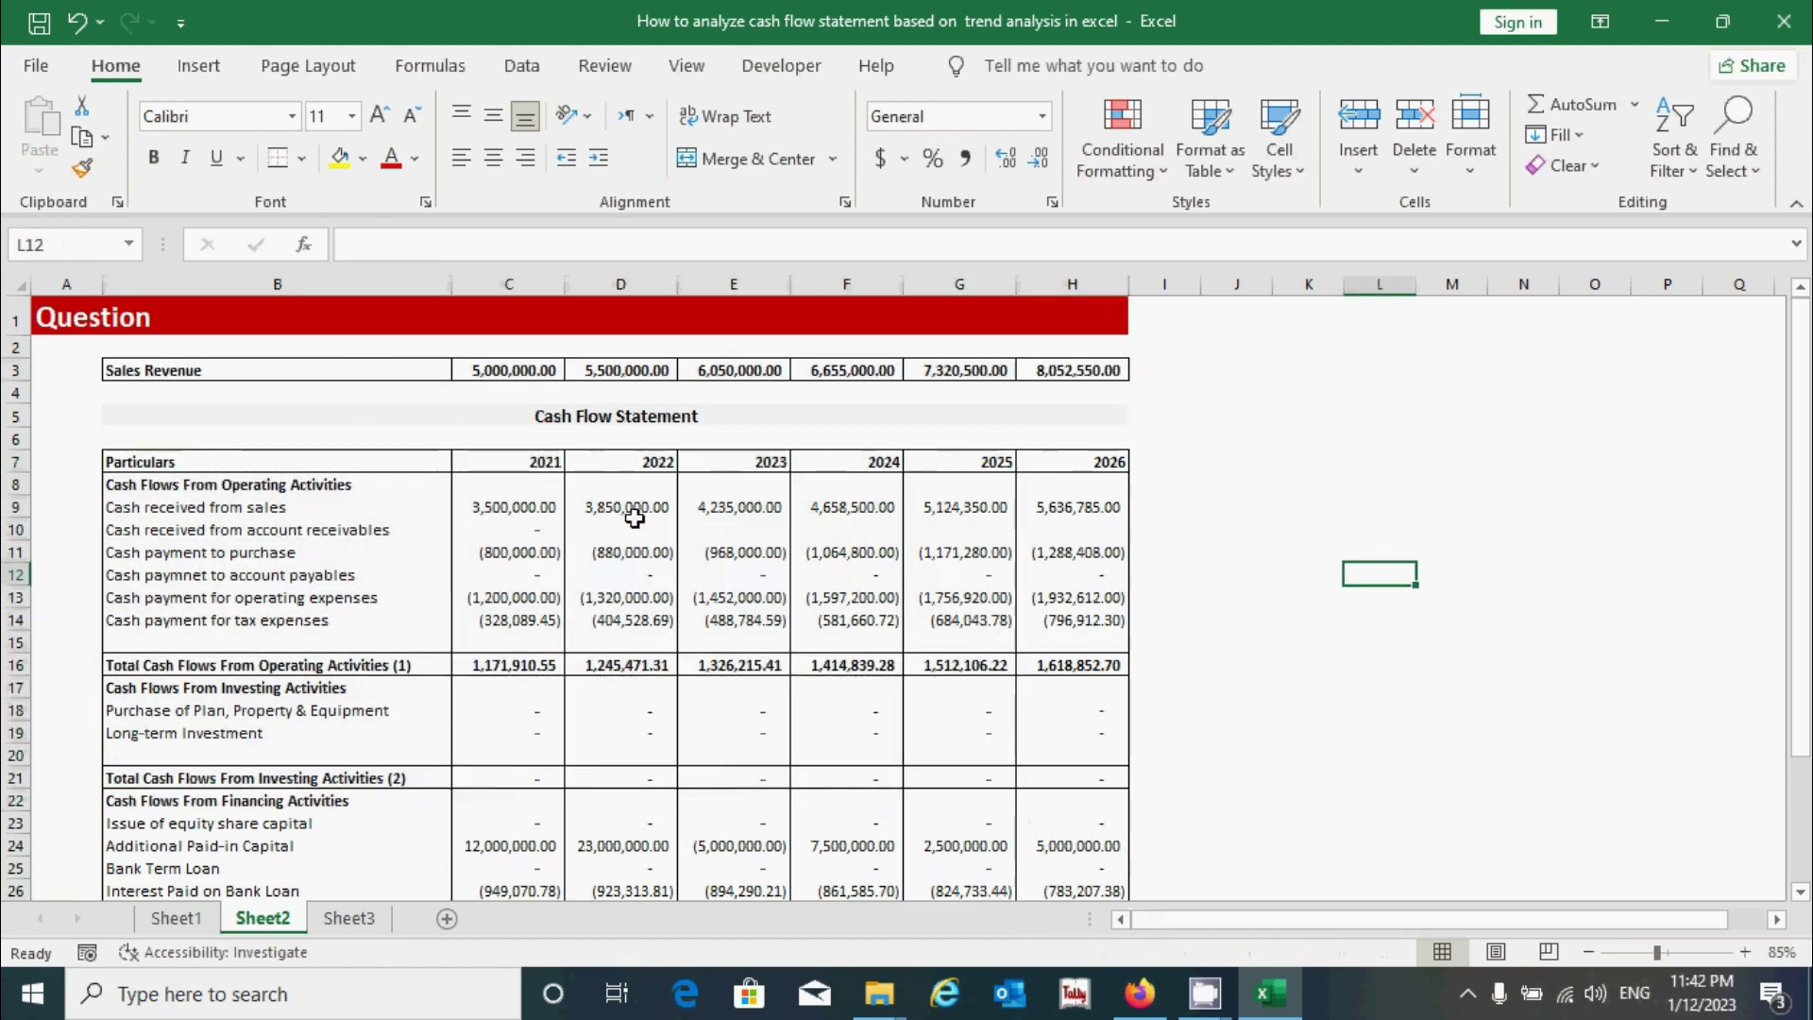
scroll(629, 507, "down", 2)
scroll(659, 571, "up", 2)
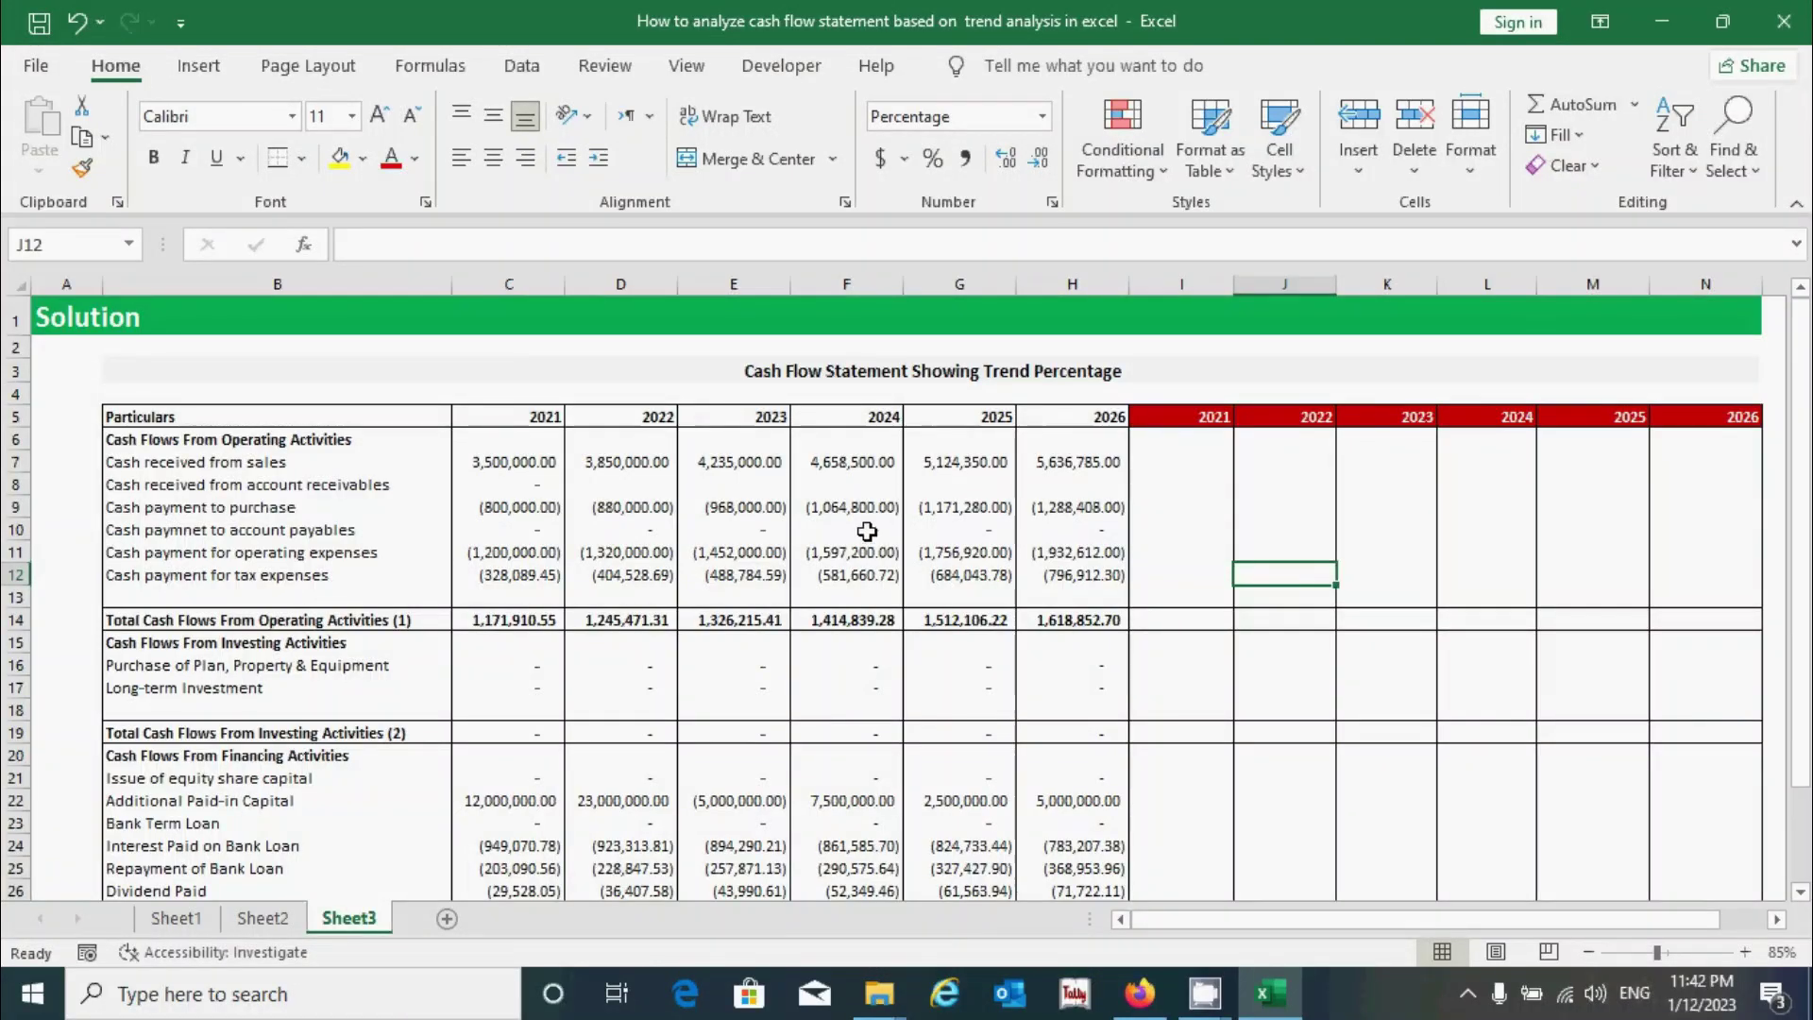
left_click(867, 532)
left_click_drag(312, 440, 1077, 897)
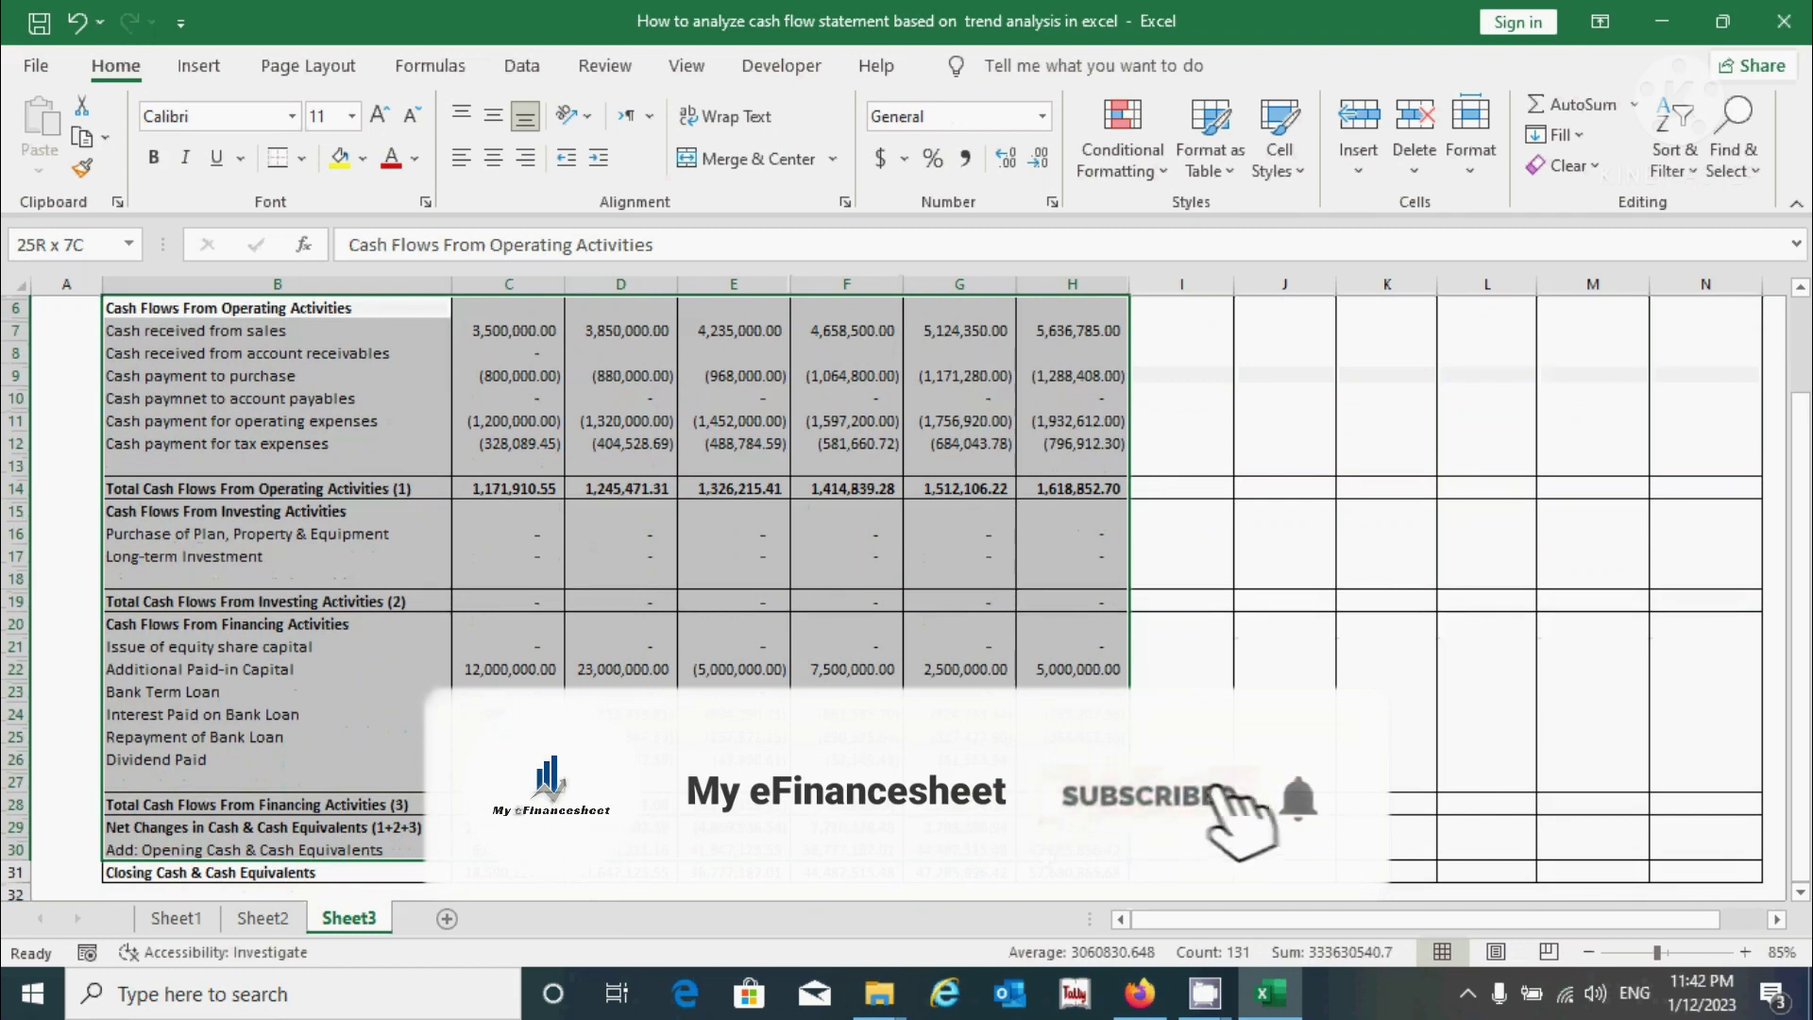
scroll(703, 661, "up", 3)
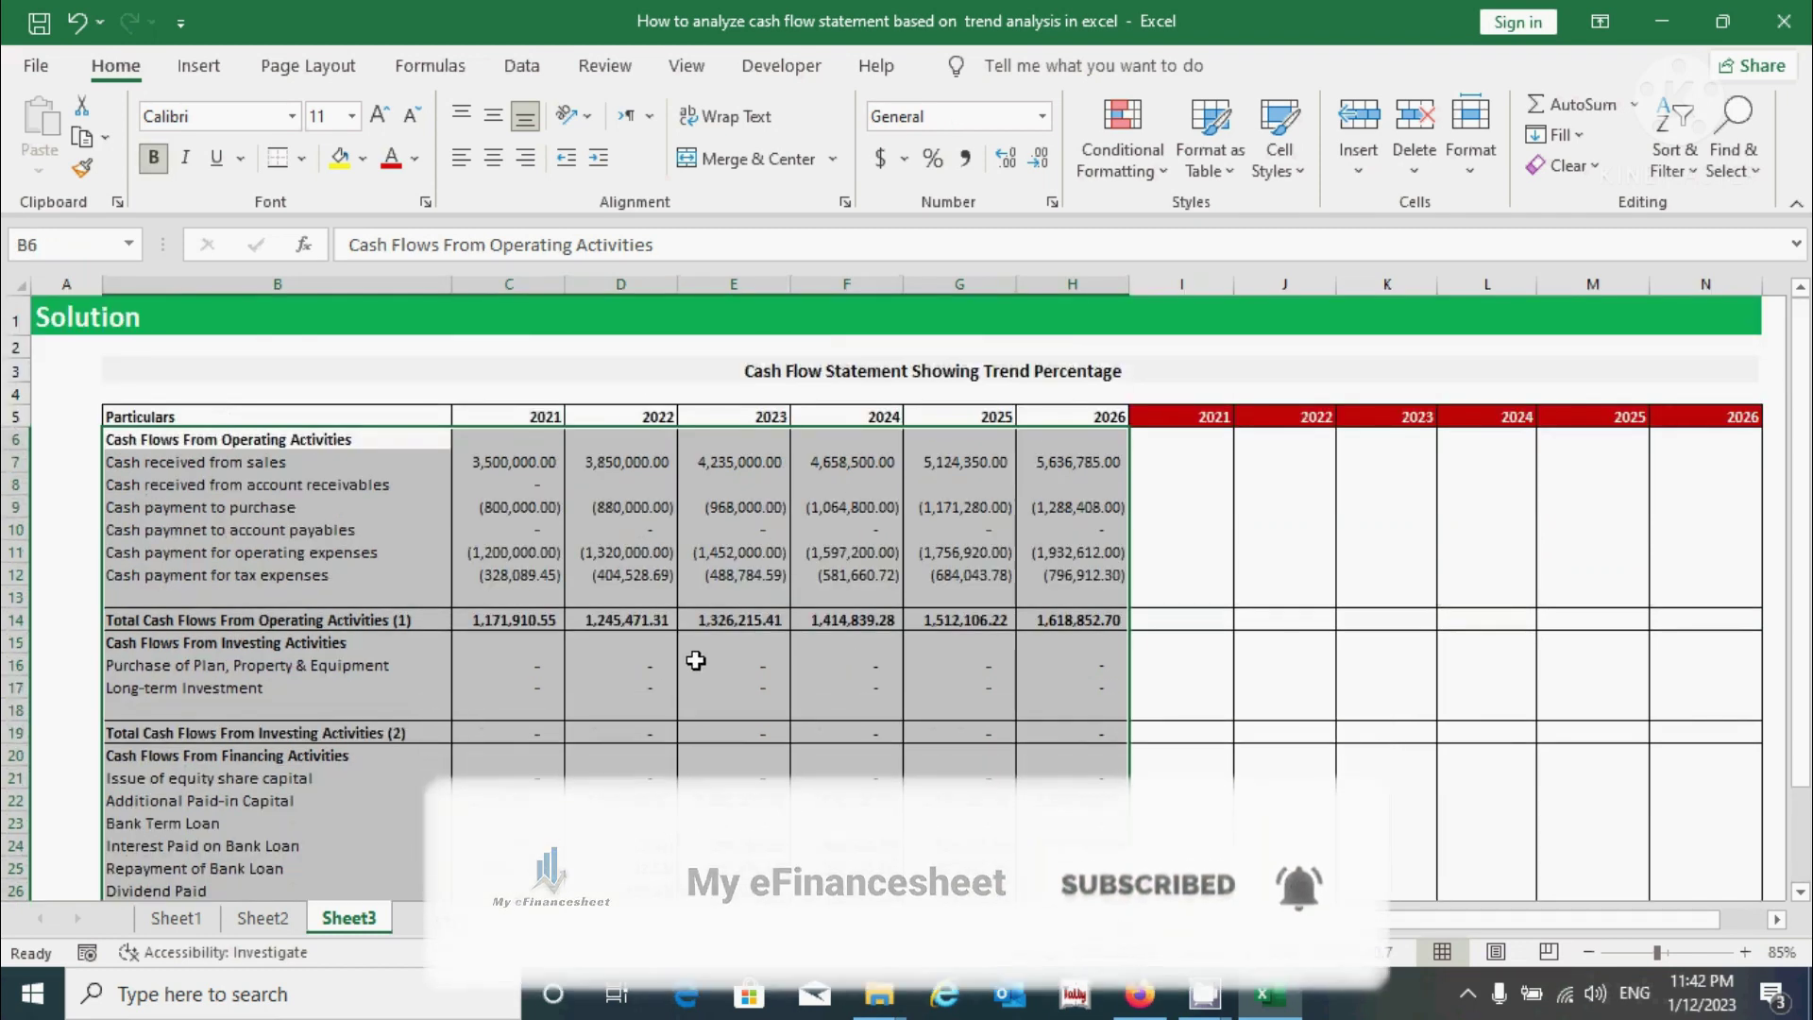
left_click(620, 708)
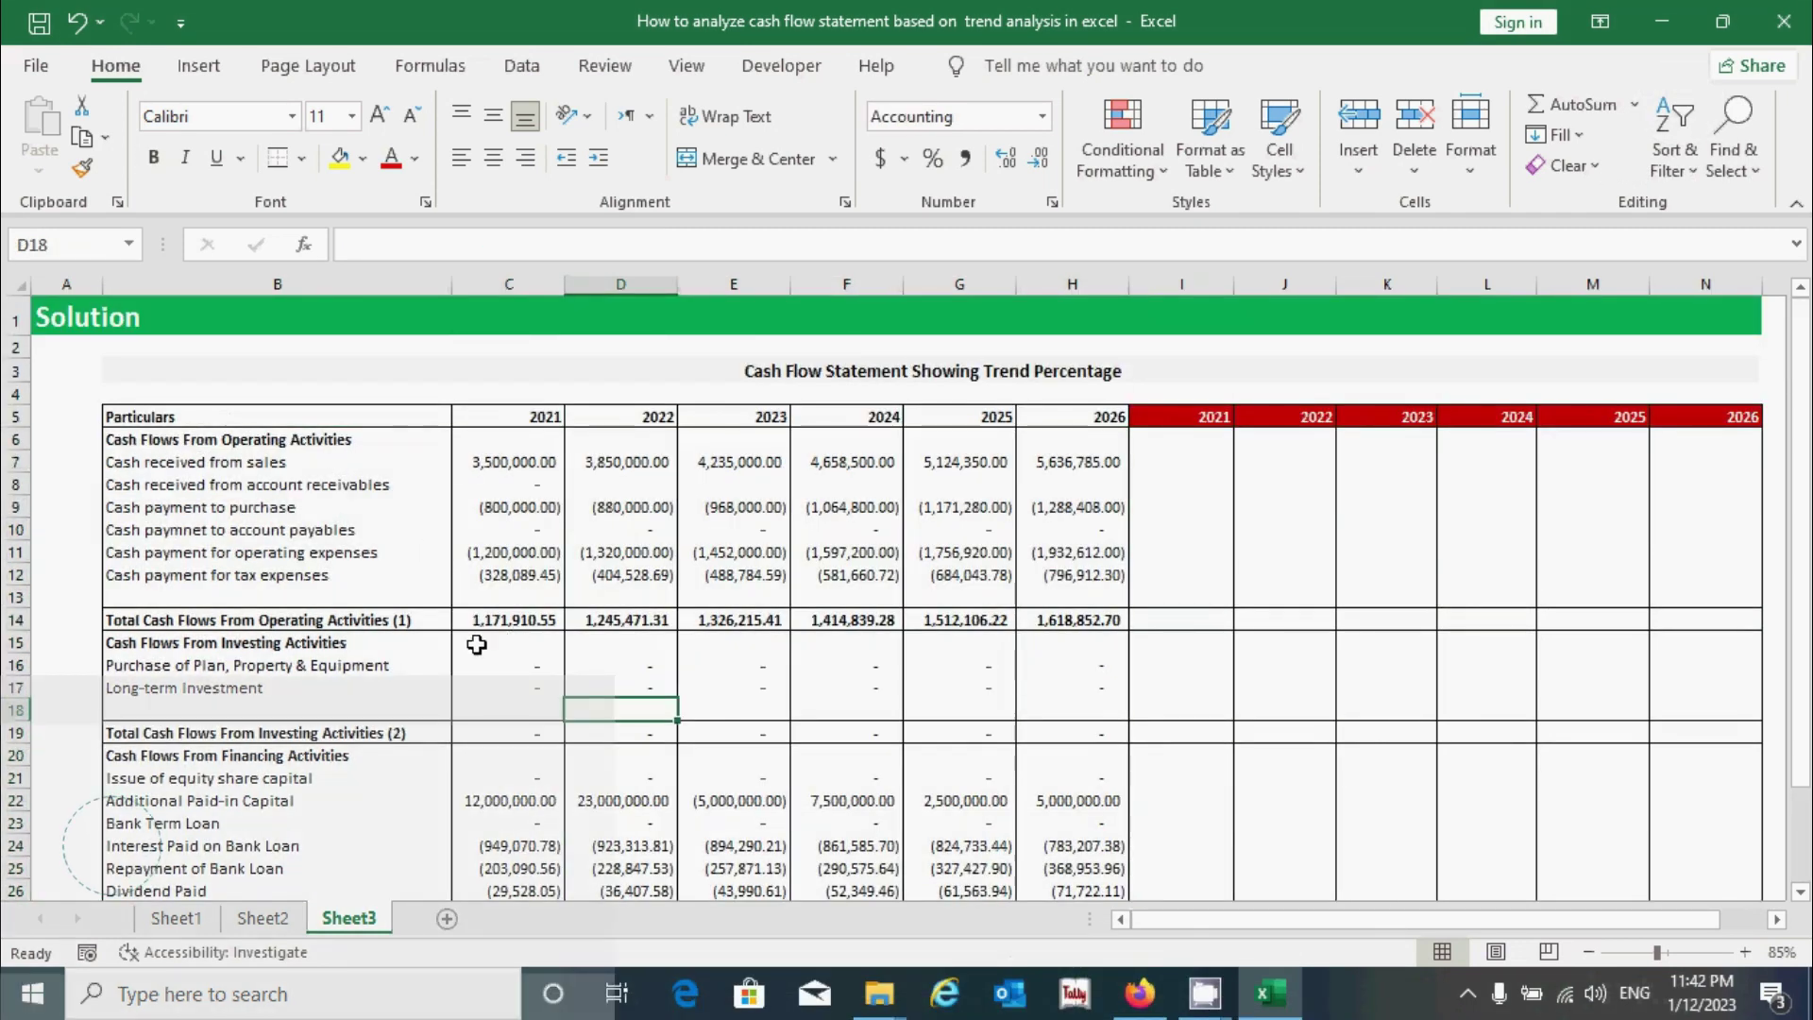
left_click_drag(1181, 458, 1700, 892)
scroll(1437, 599, "up", 2)
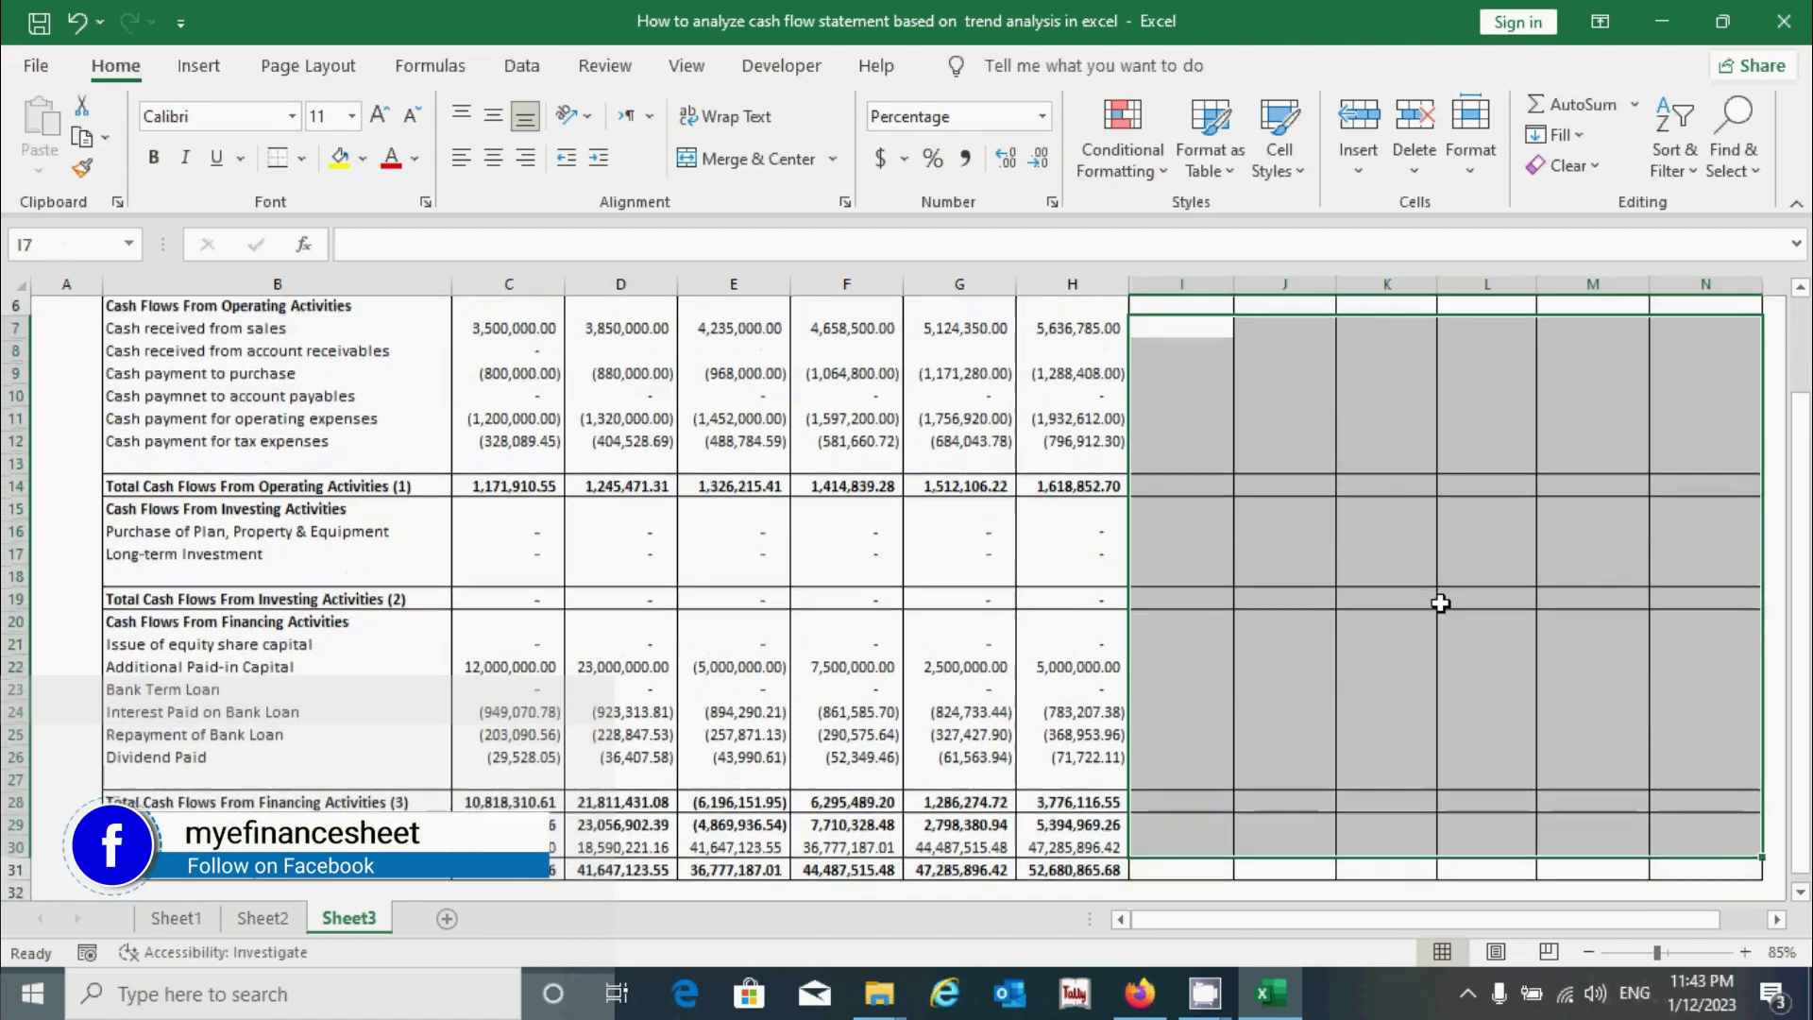
left_click(1195, 463)
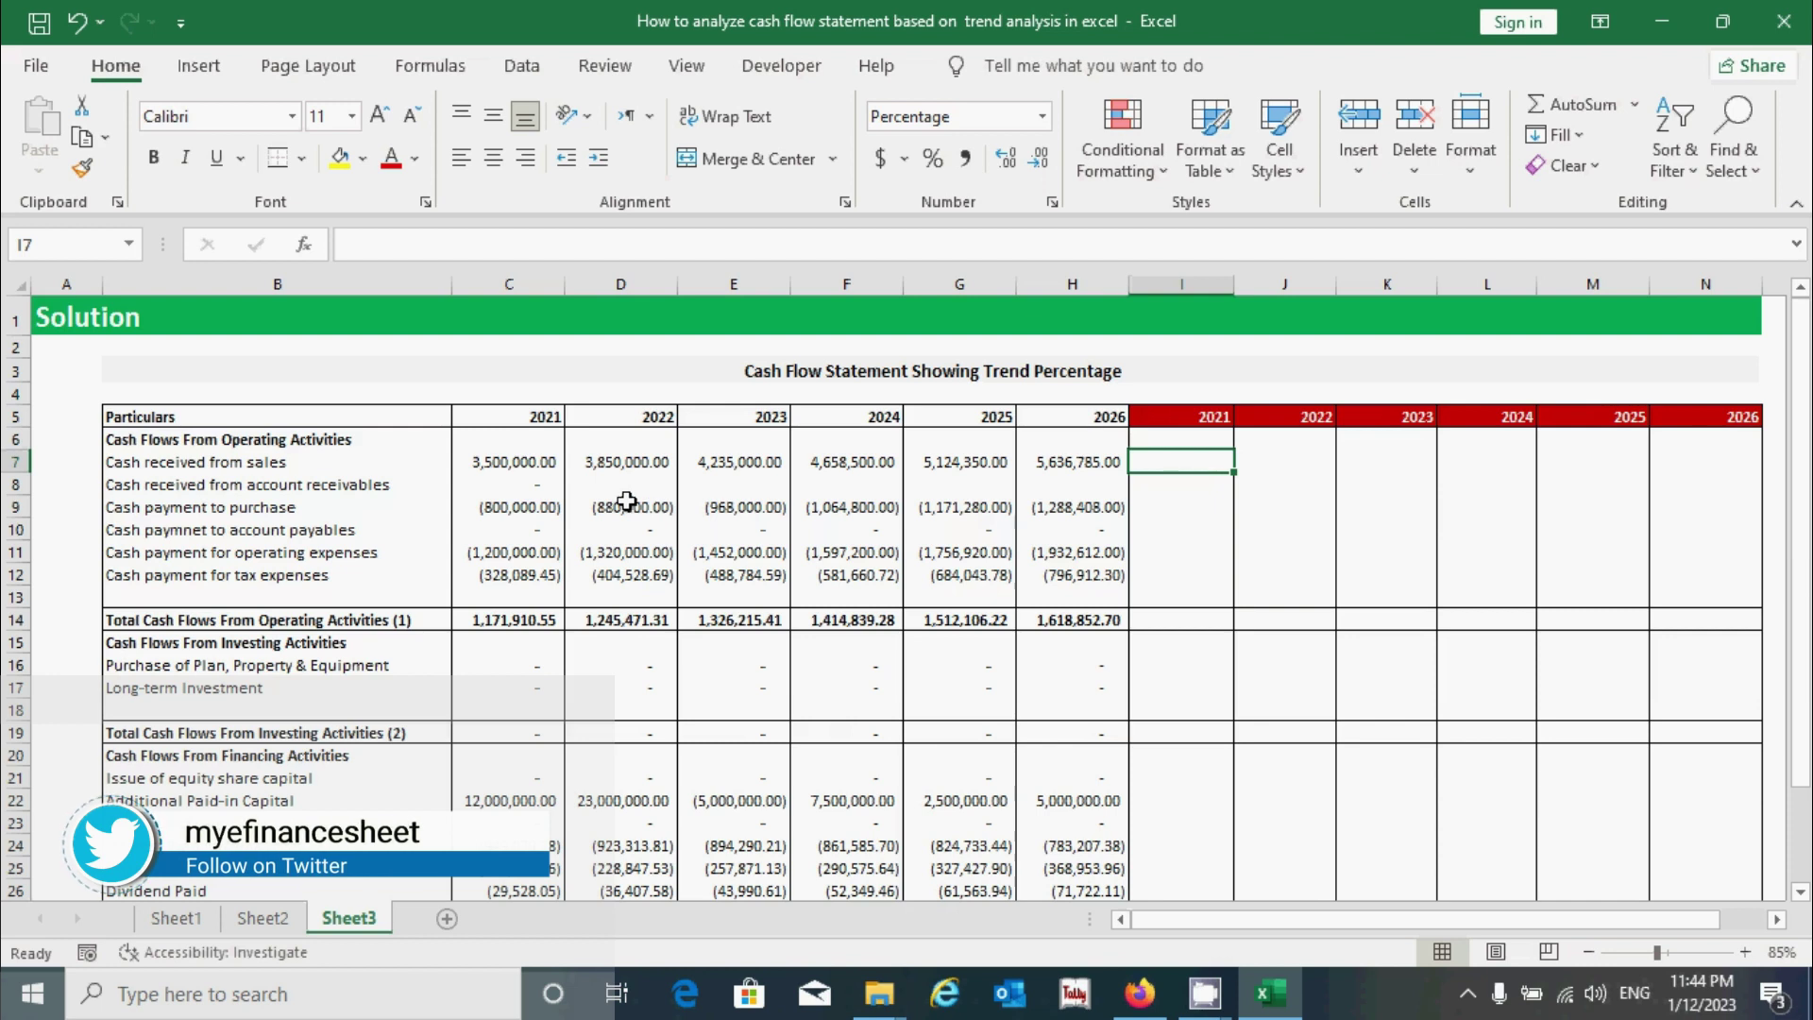
left_click(818, 531)
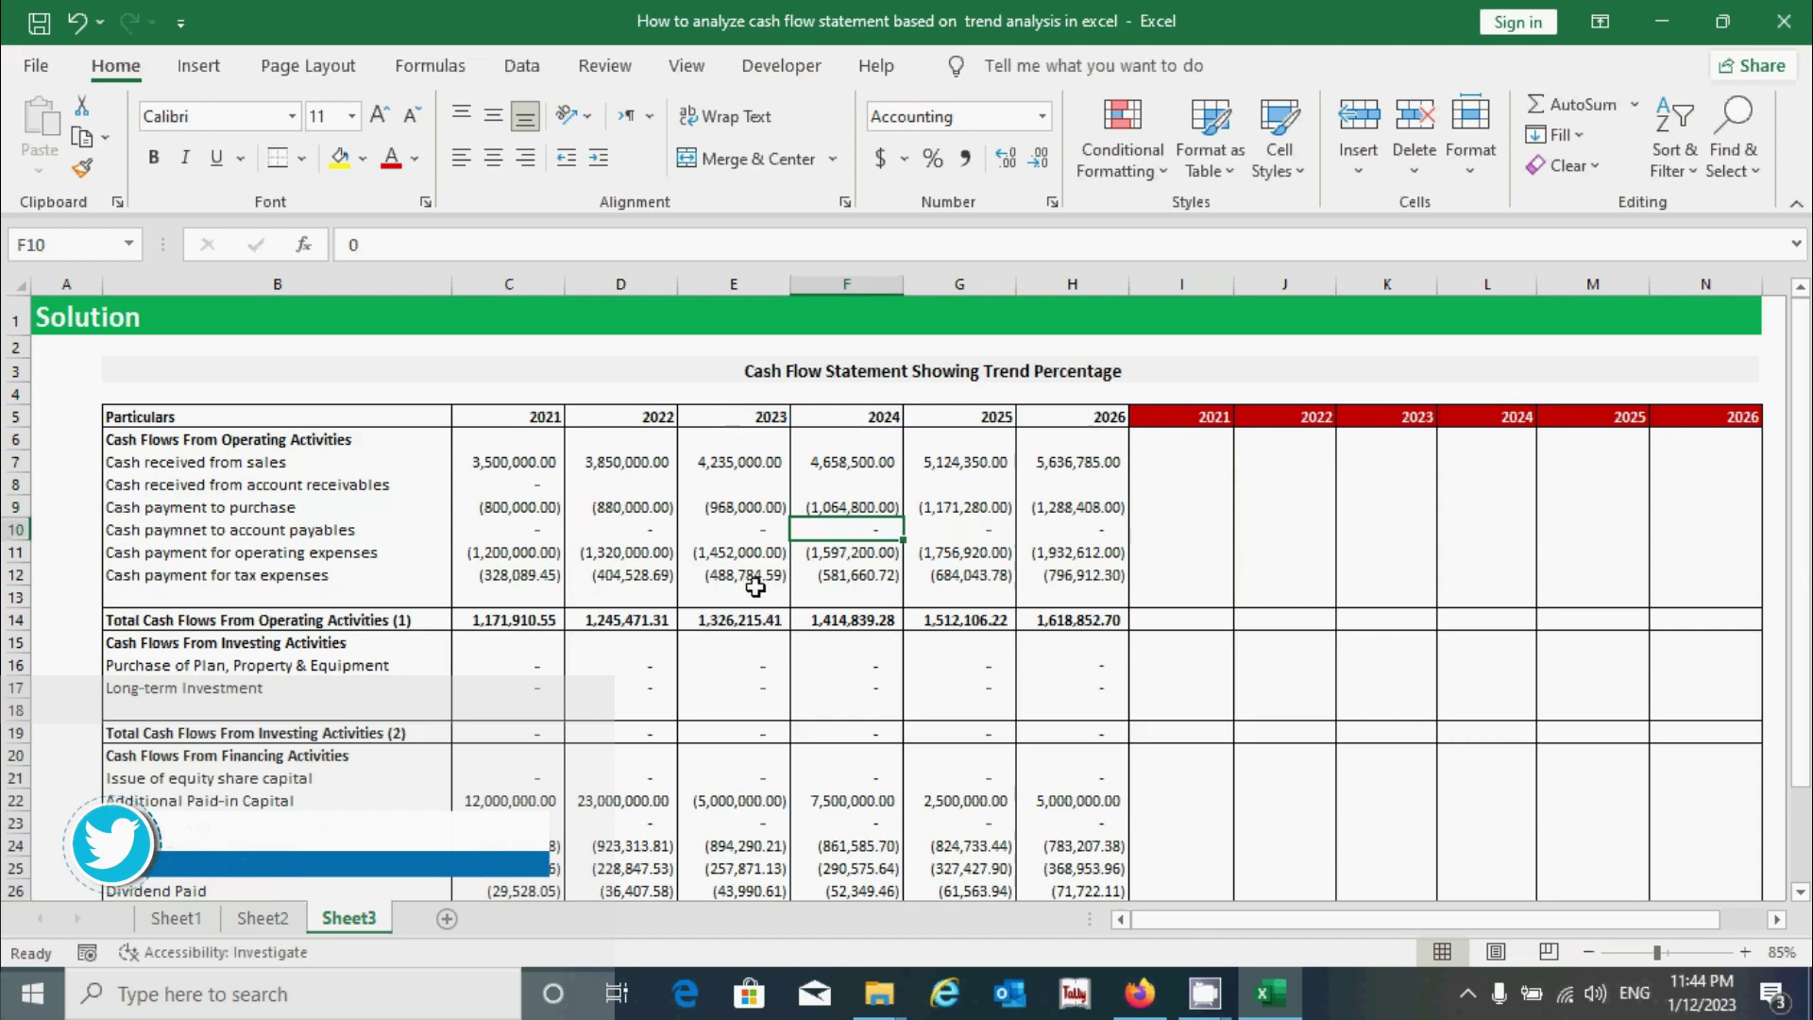
left_click(1275, 463)
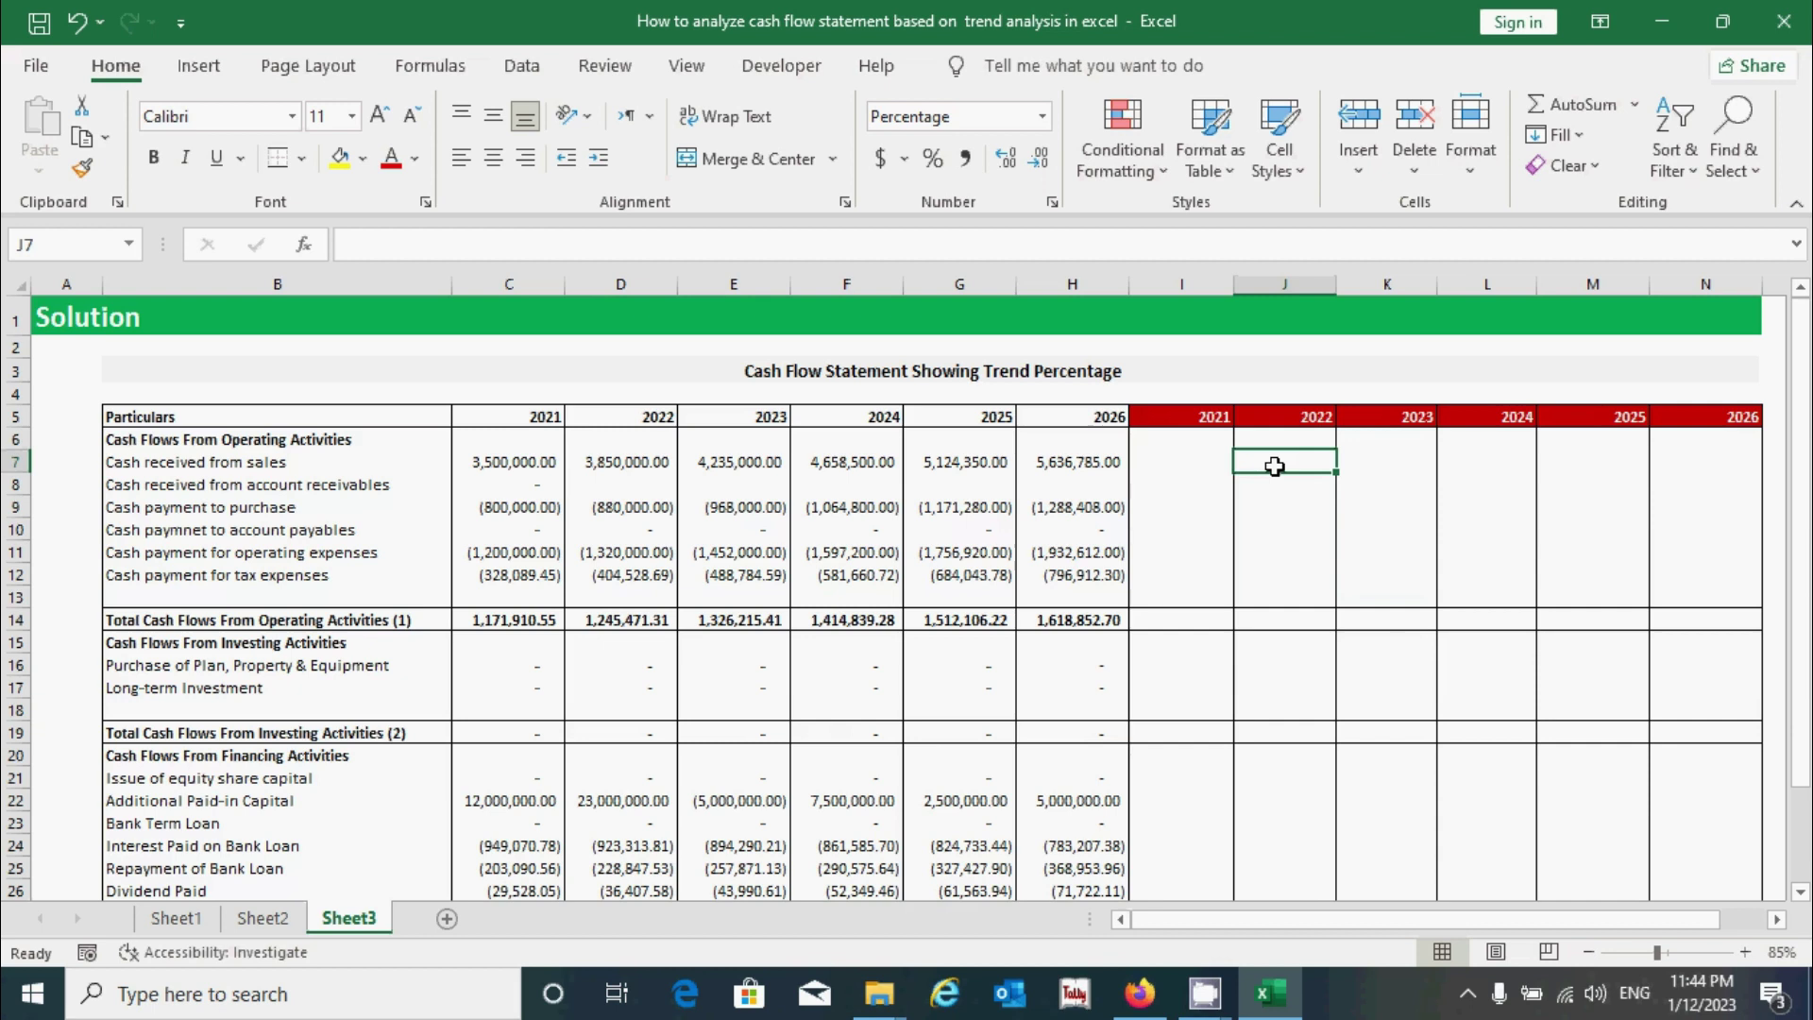
left_click(1197, 463)
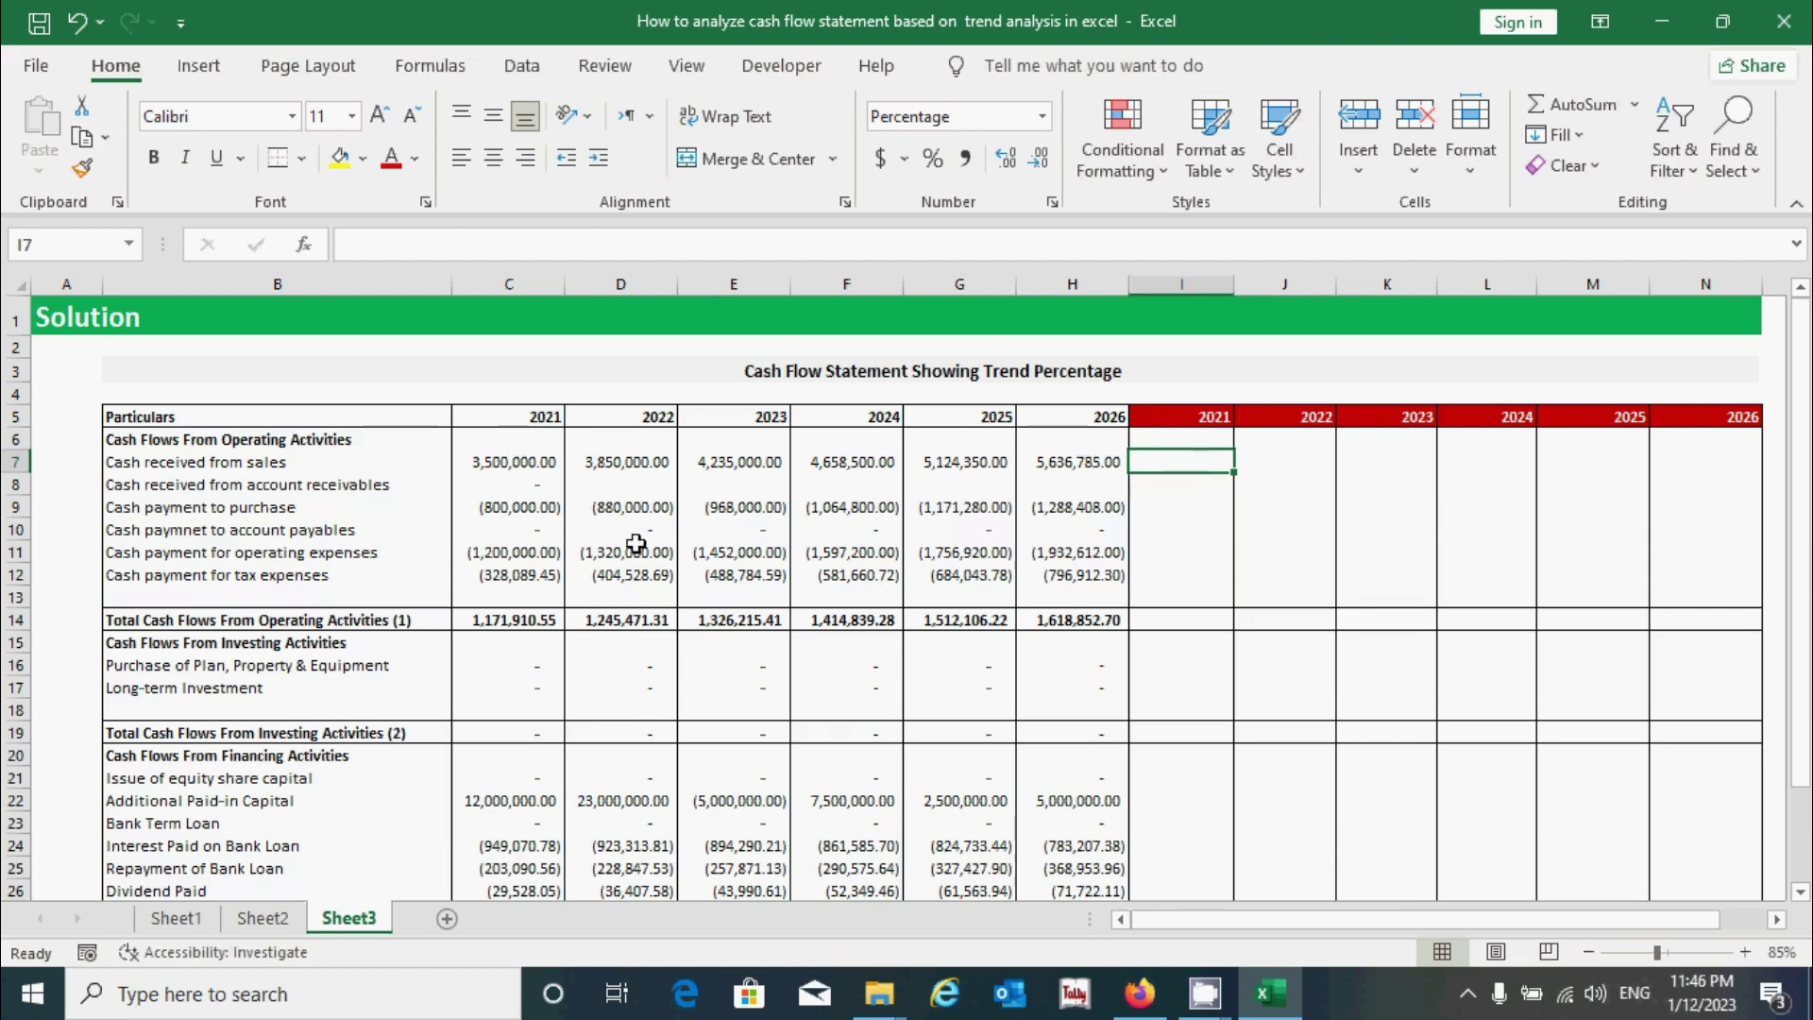
left_click(1209, 505)
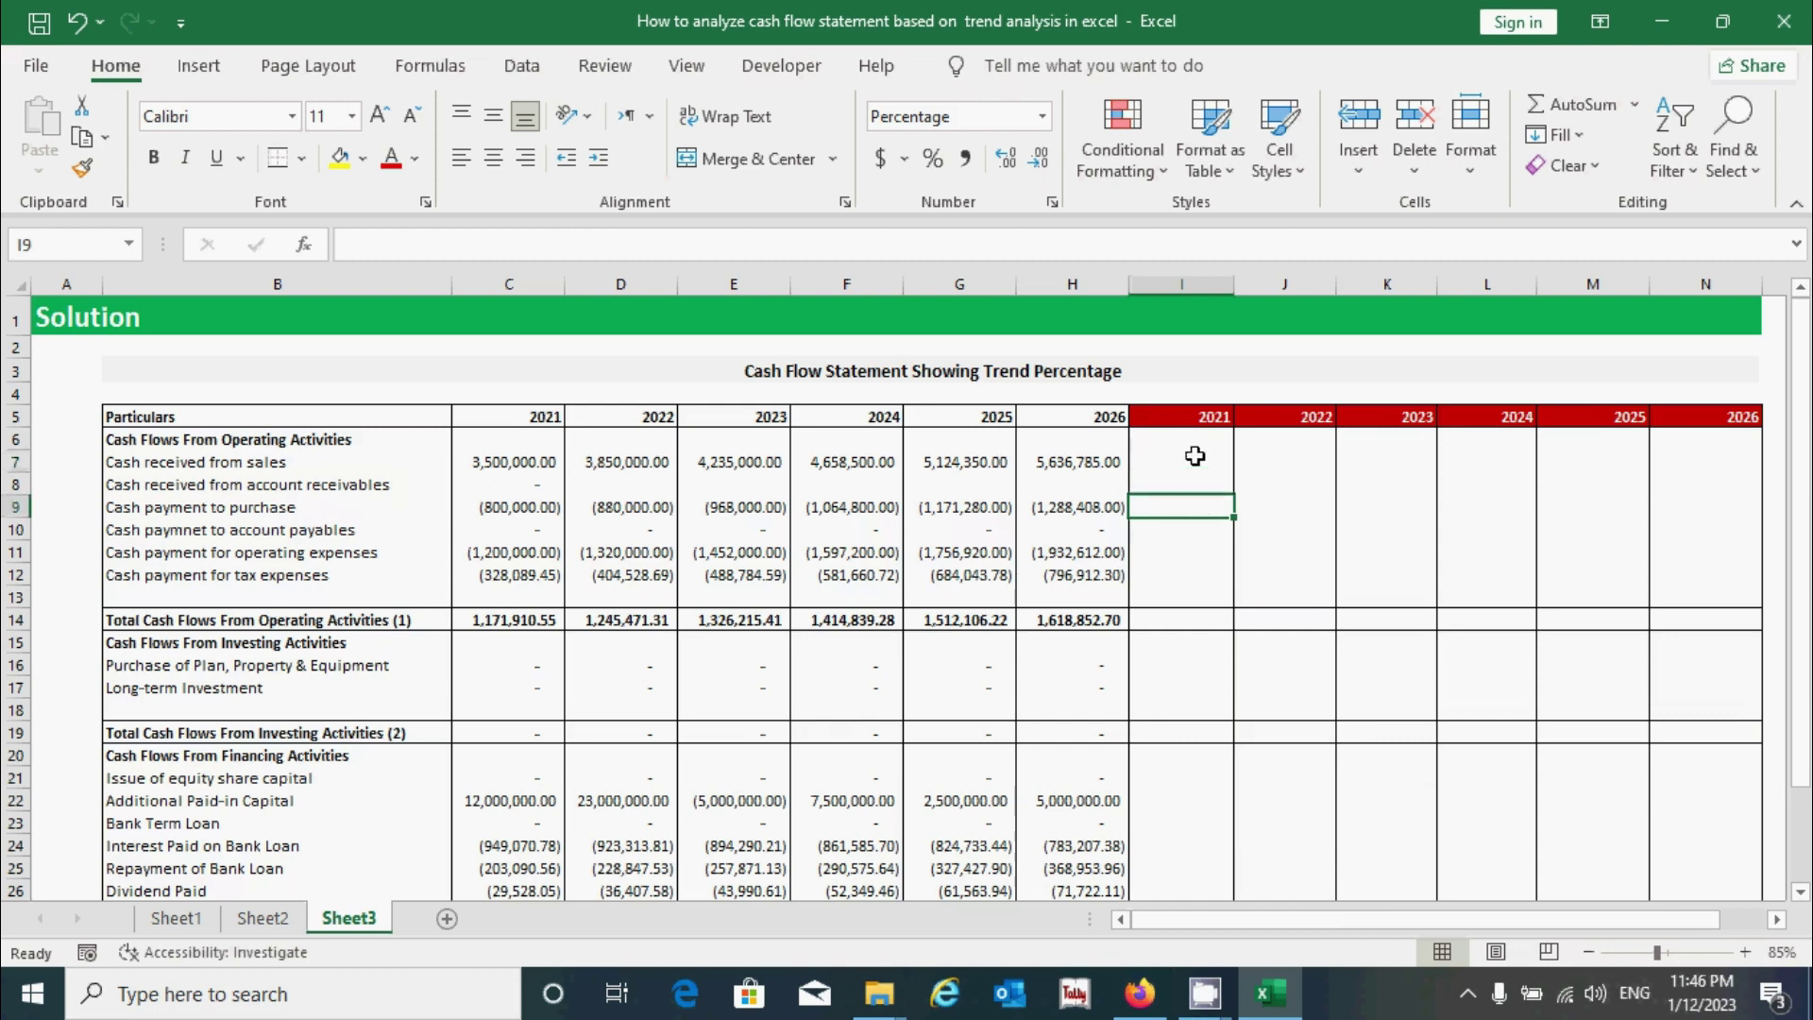
left_click(1189, 461)
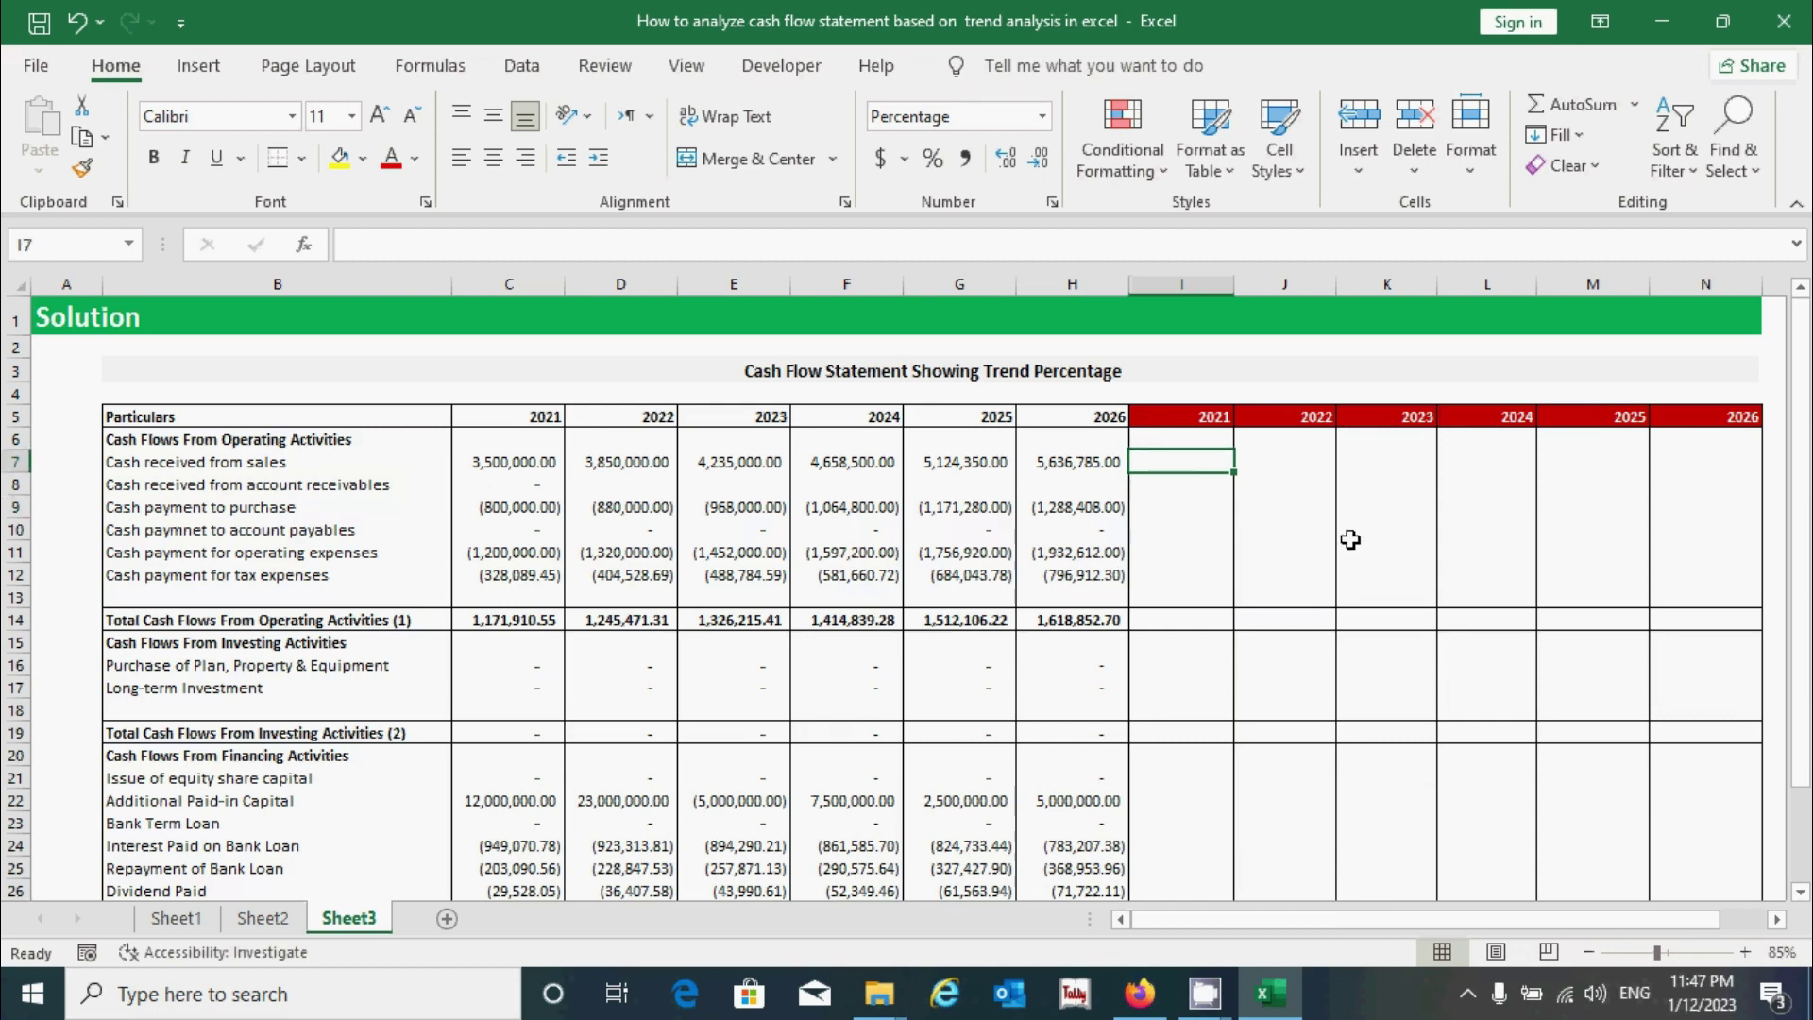
type("=")
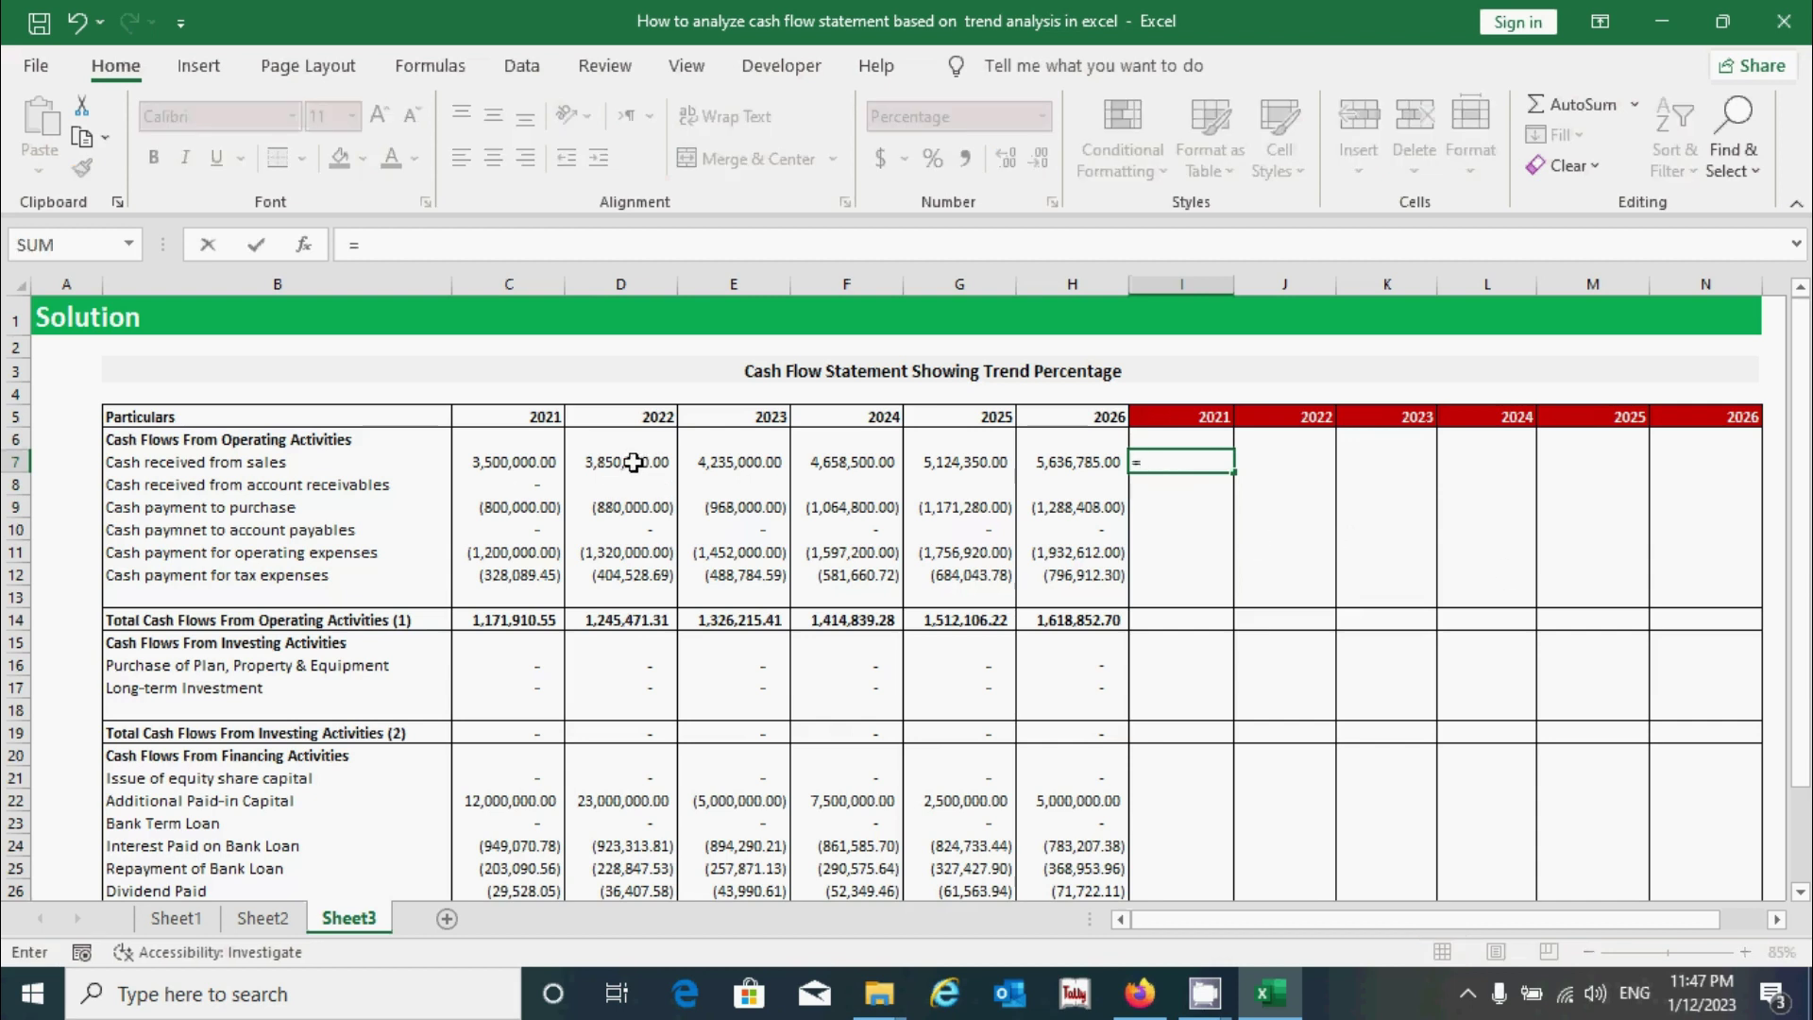
- Enter =C7/$C7 in I7 so the 2021 sales trend shows 100.00%
left_click(530, 461)
type("/")
left_click(530, 461)
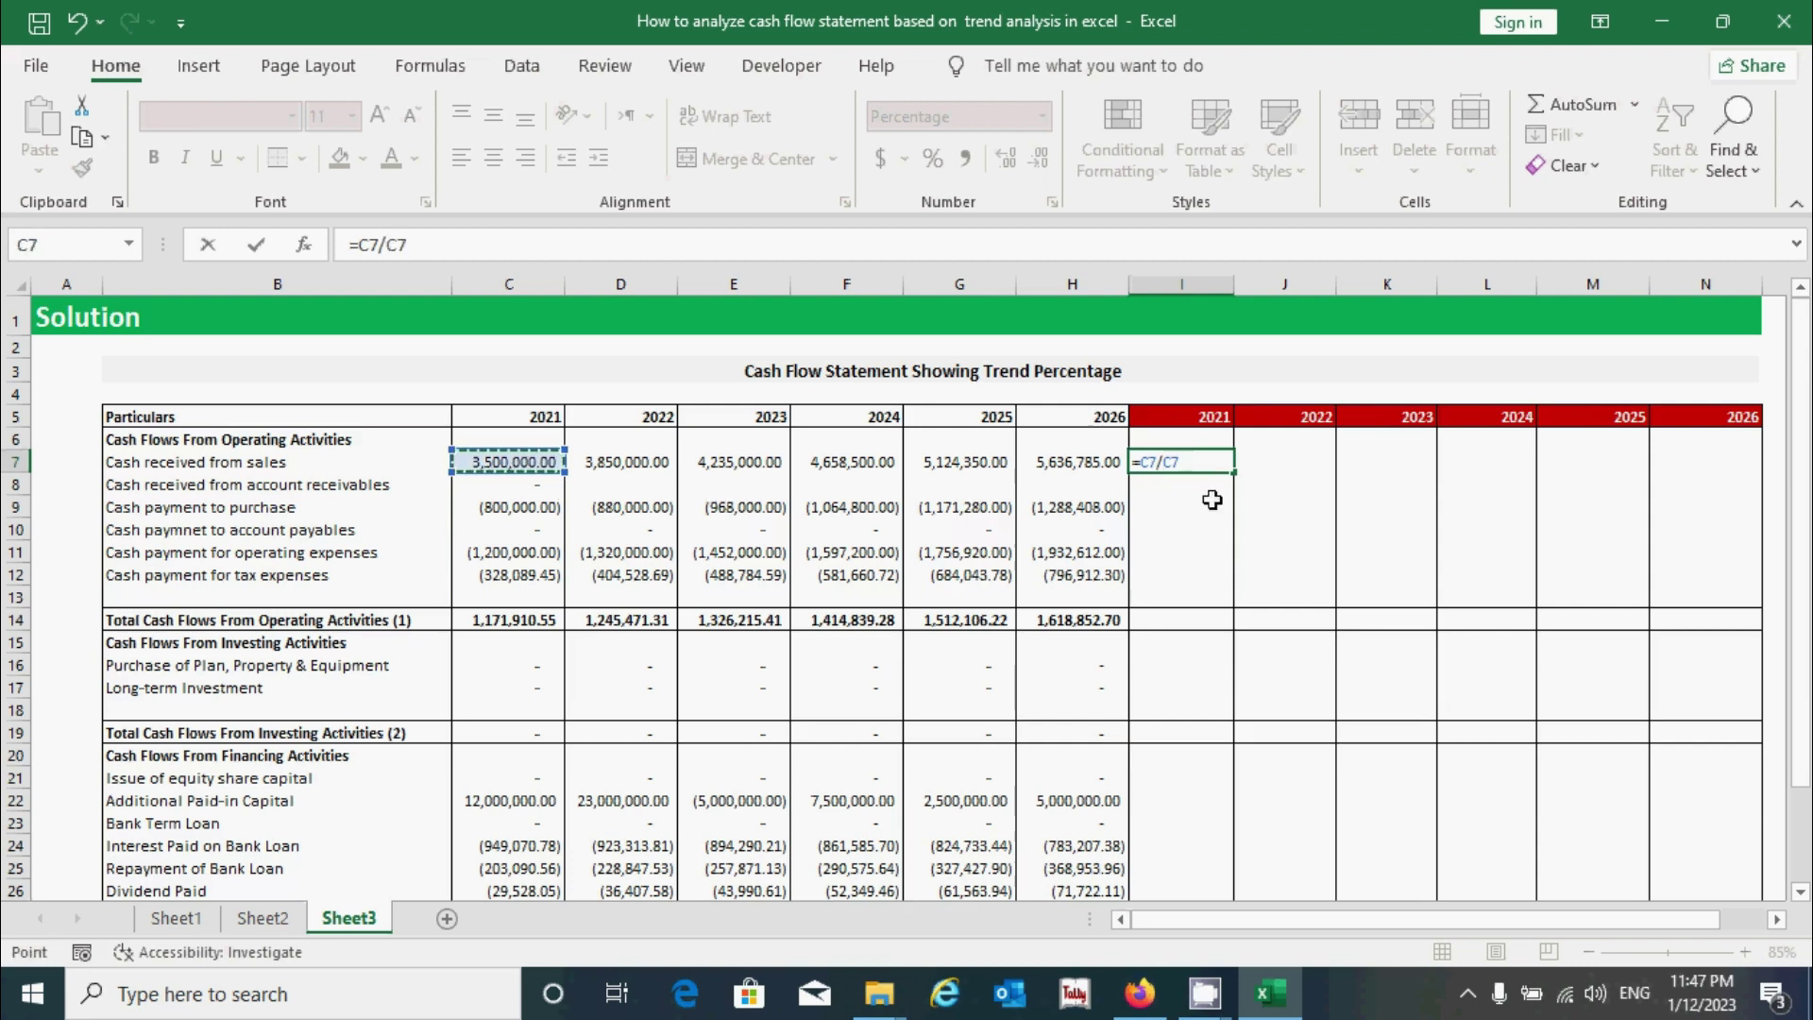
left_click(1176, 462)
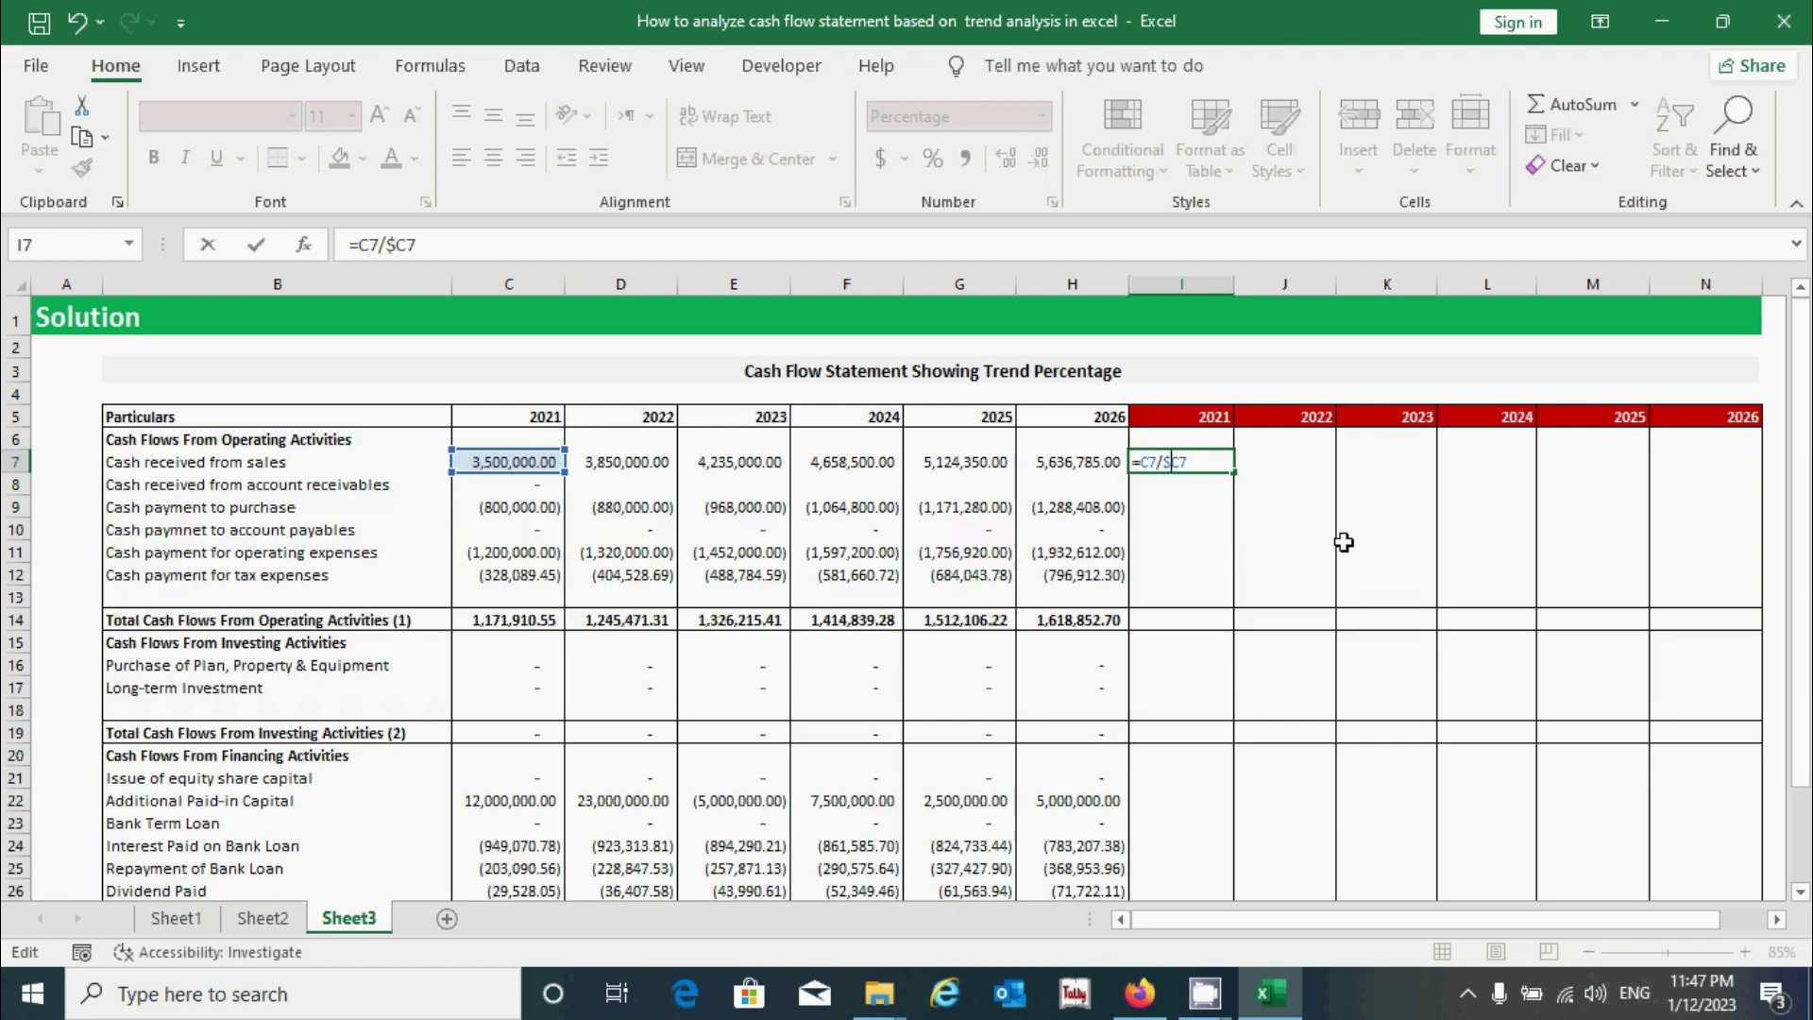
key("ctrl+Return")
key("F2")
key("ctrl+Return")
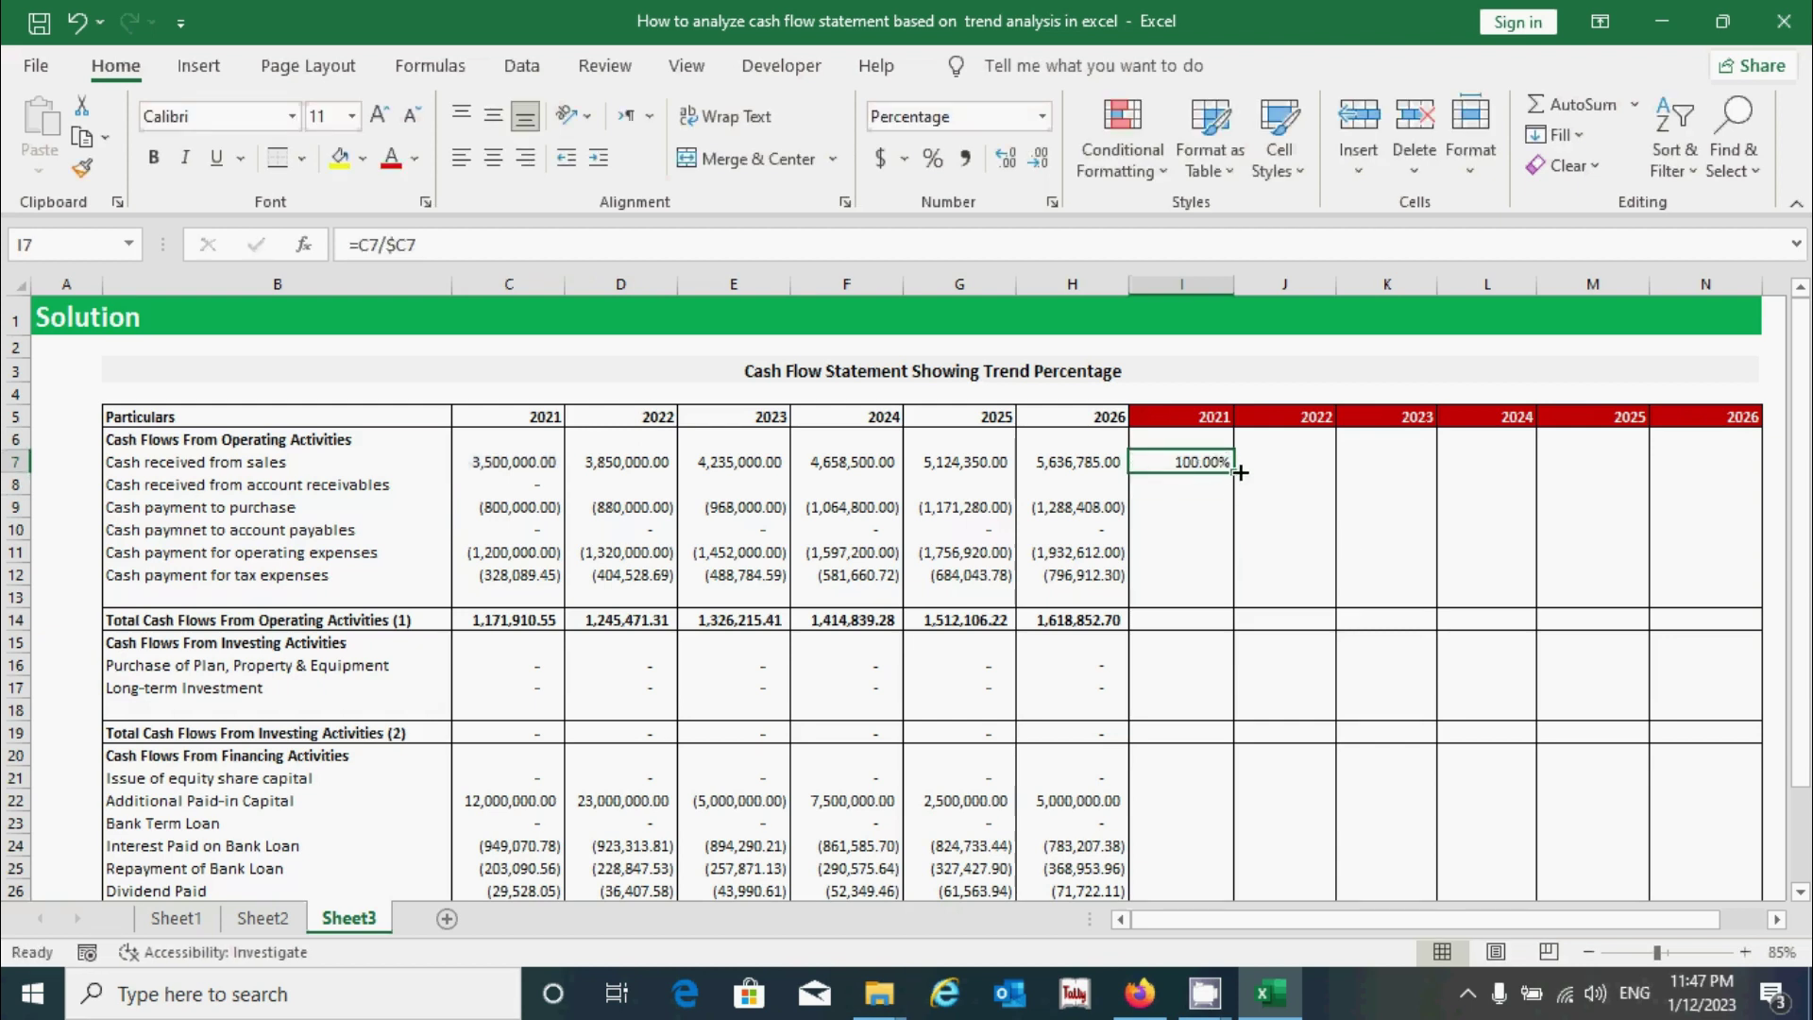
- Fill the =C7/$C7 trend formula across to N7 and down to row 31, then check the investing rows
left_click_drag(1237, 475, 1738, 477)
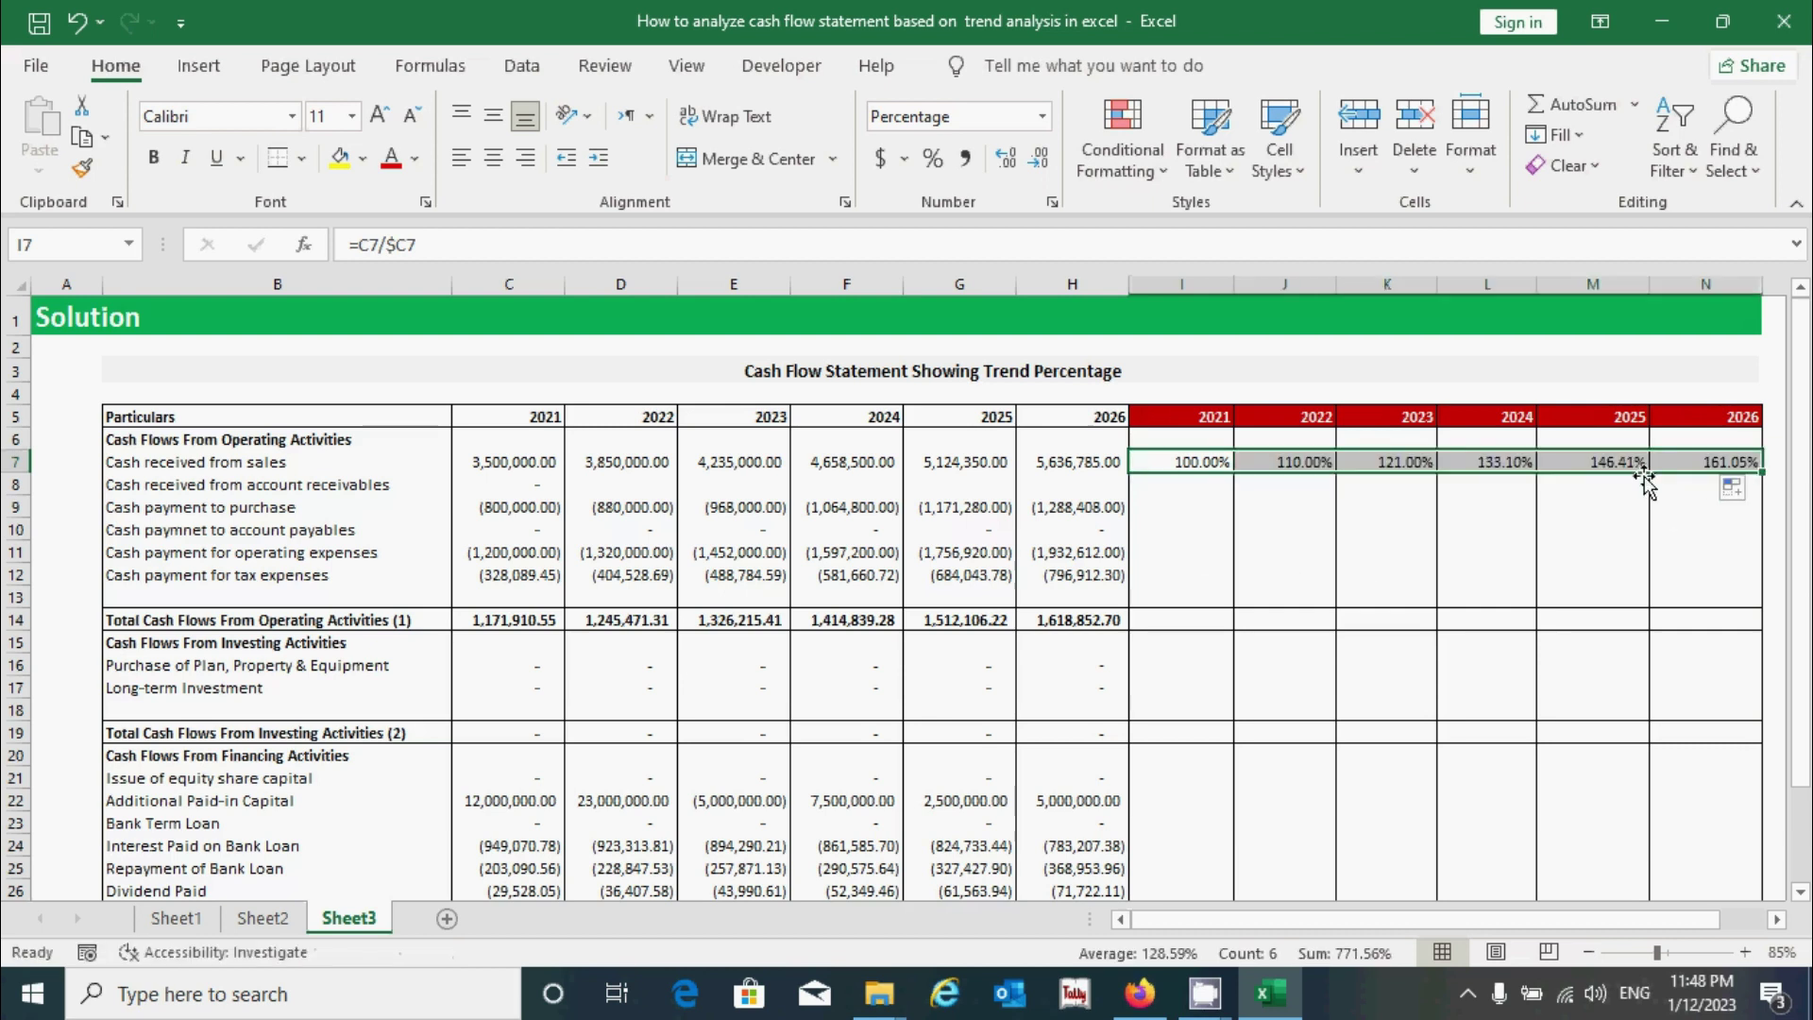
left_click_drag(1765, 477, 1729, 860)
left_click(1263, 557)
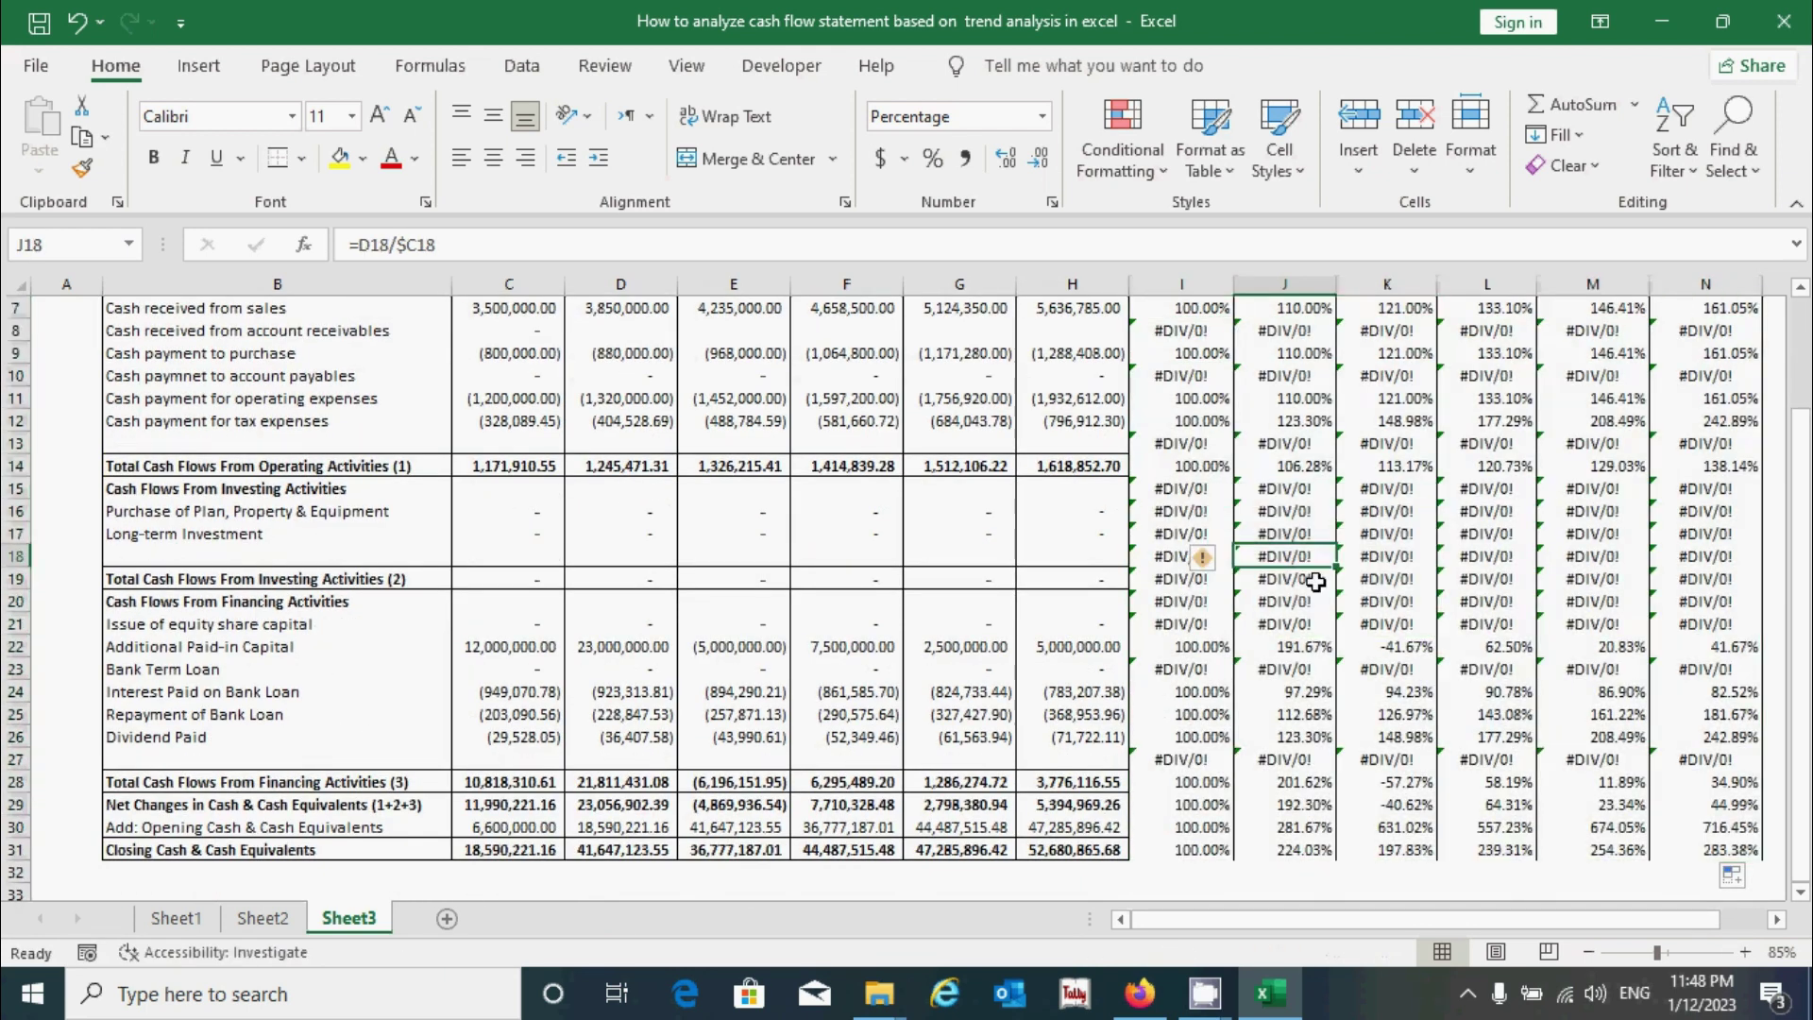
scroll(1318, 581, "up", 2)
left_click_drag(1159, 643, 1728, 776)
left_click_drag(534, 665, 1032, 757)
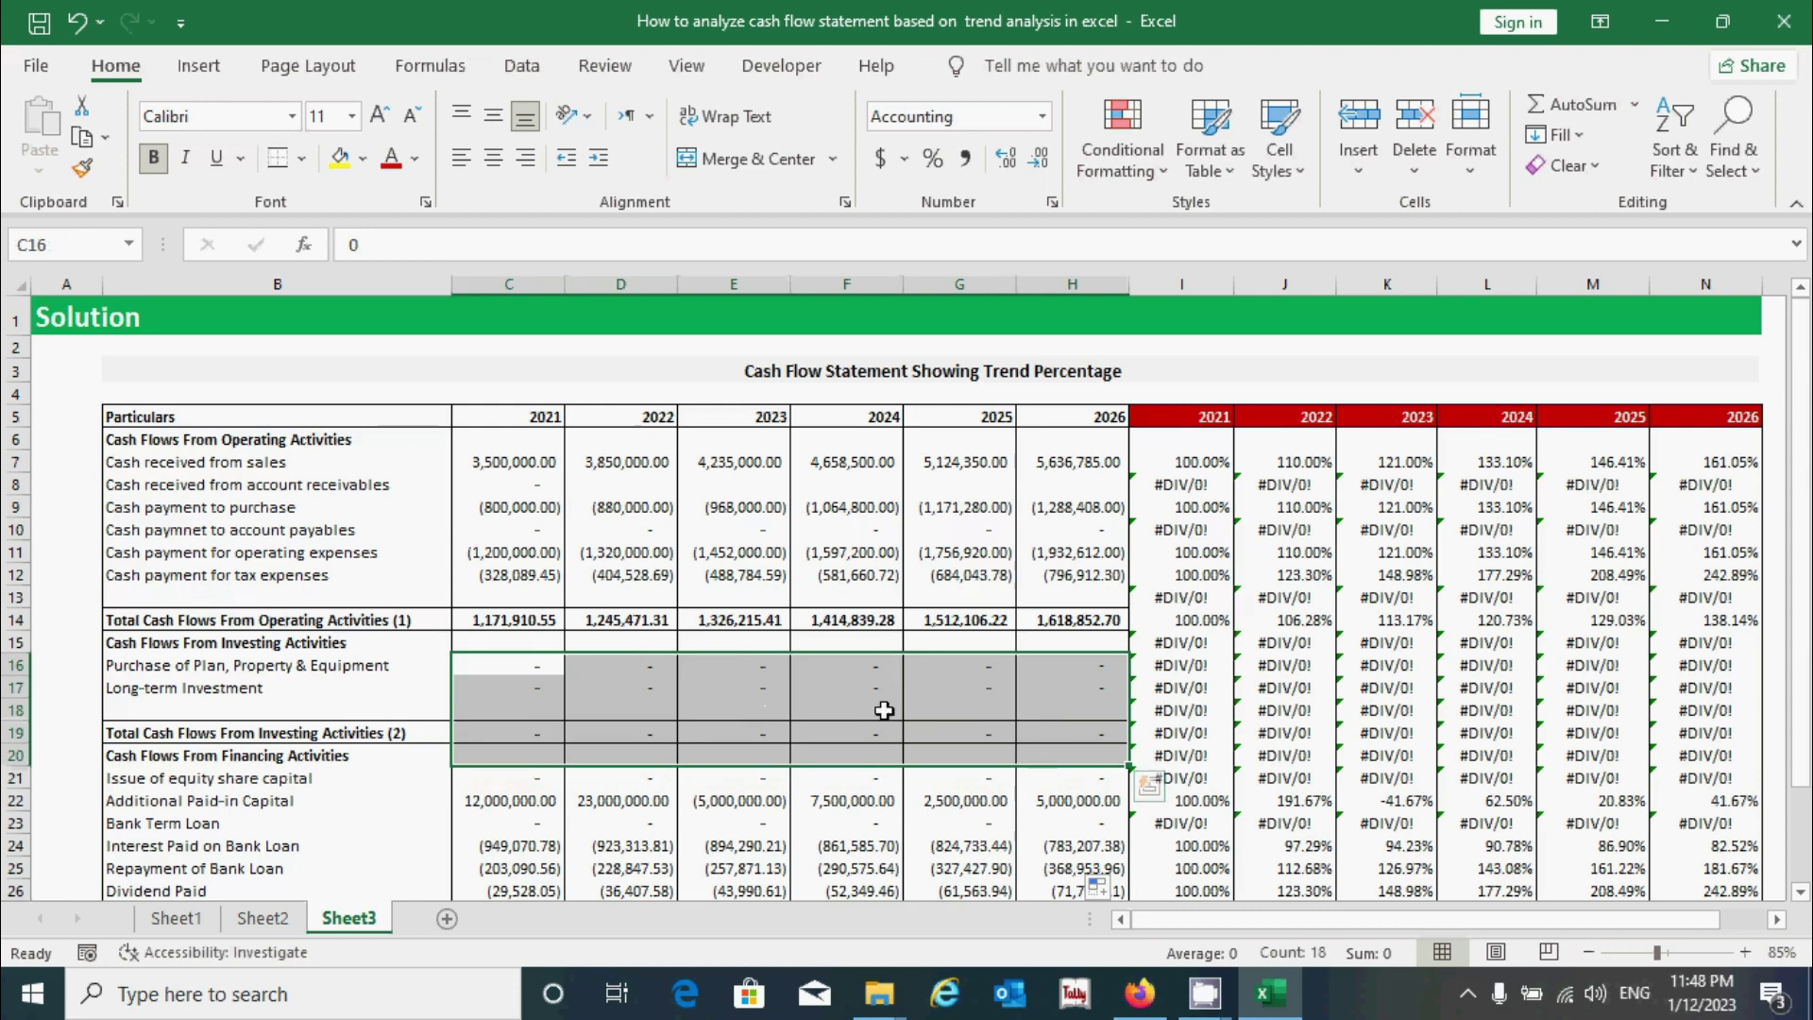
left_click(1185, 666)
- Rewrite I7 as =IFERROR((C7/$C7),0) so errors return 0 instead
left_click(1150, 469)
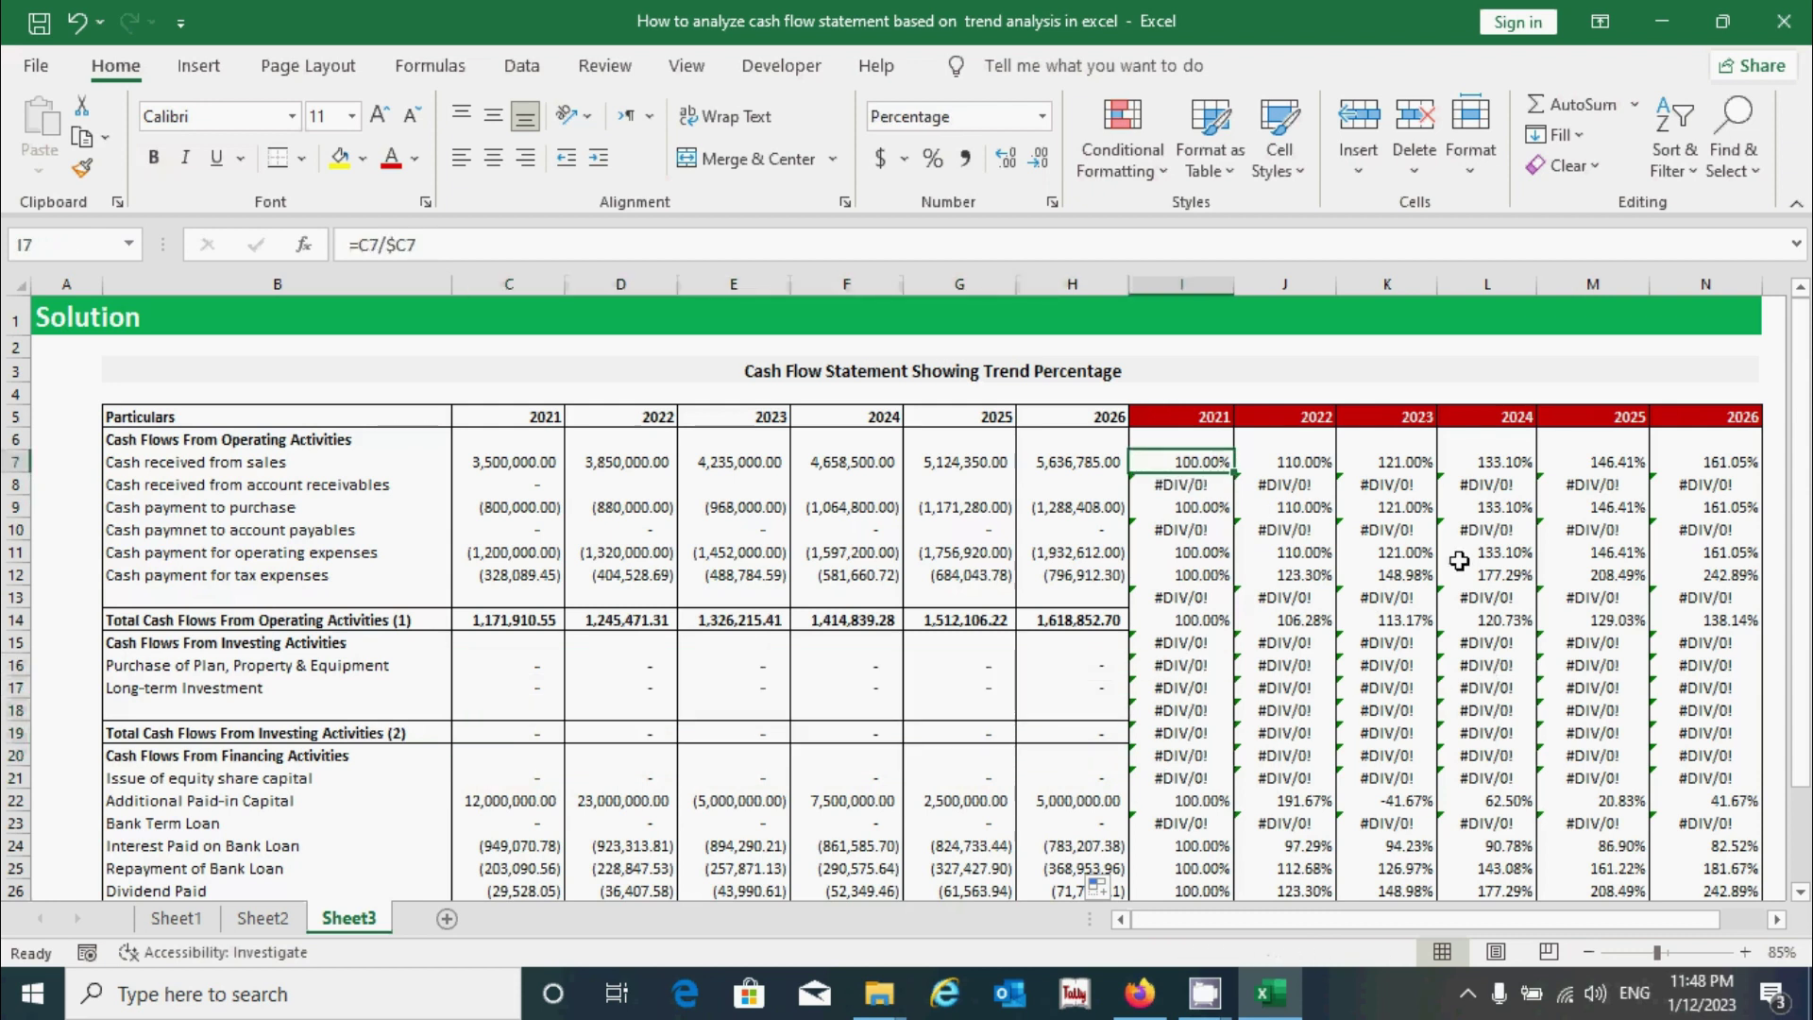
left_click(382, 245)
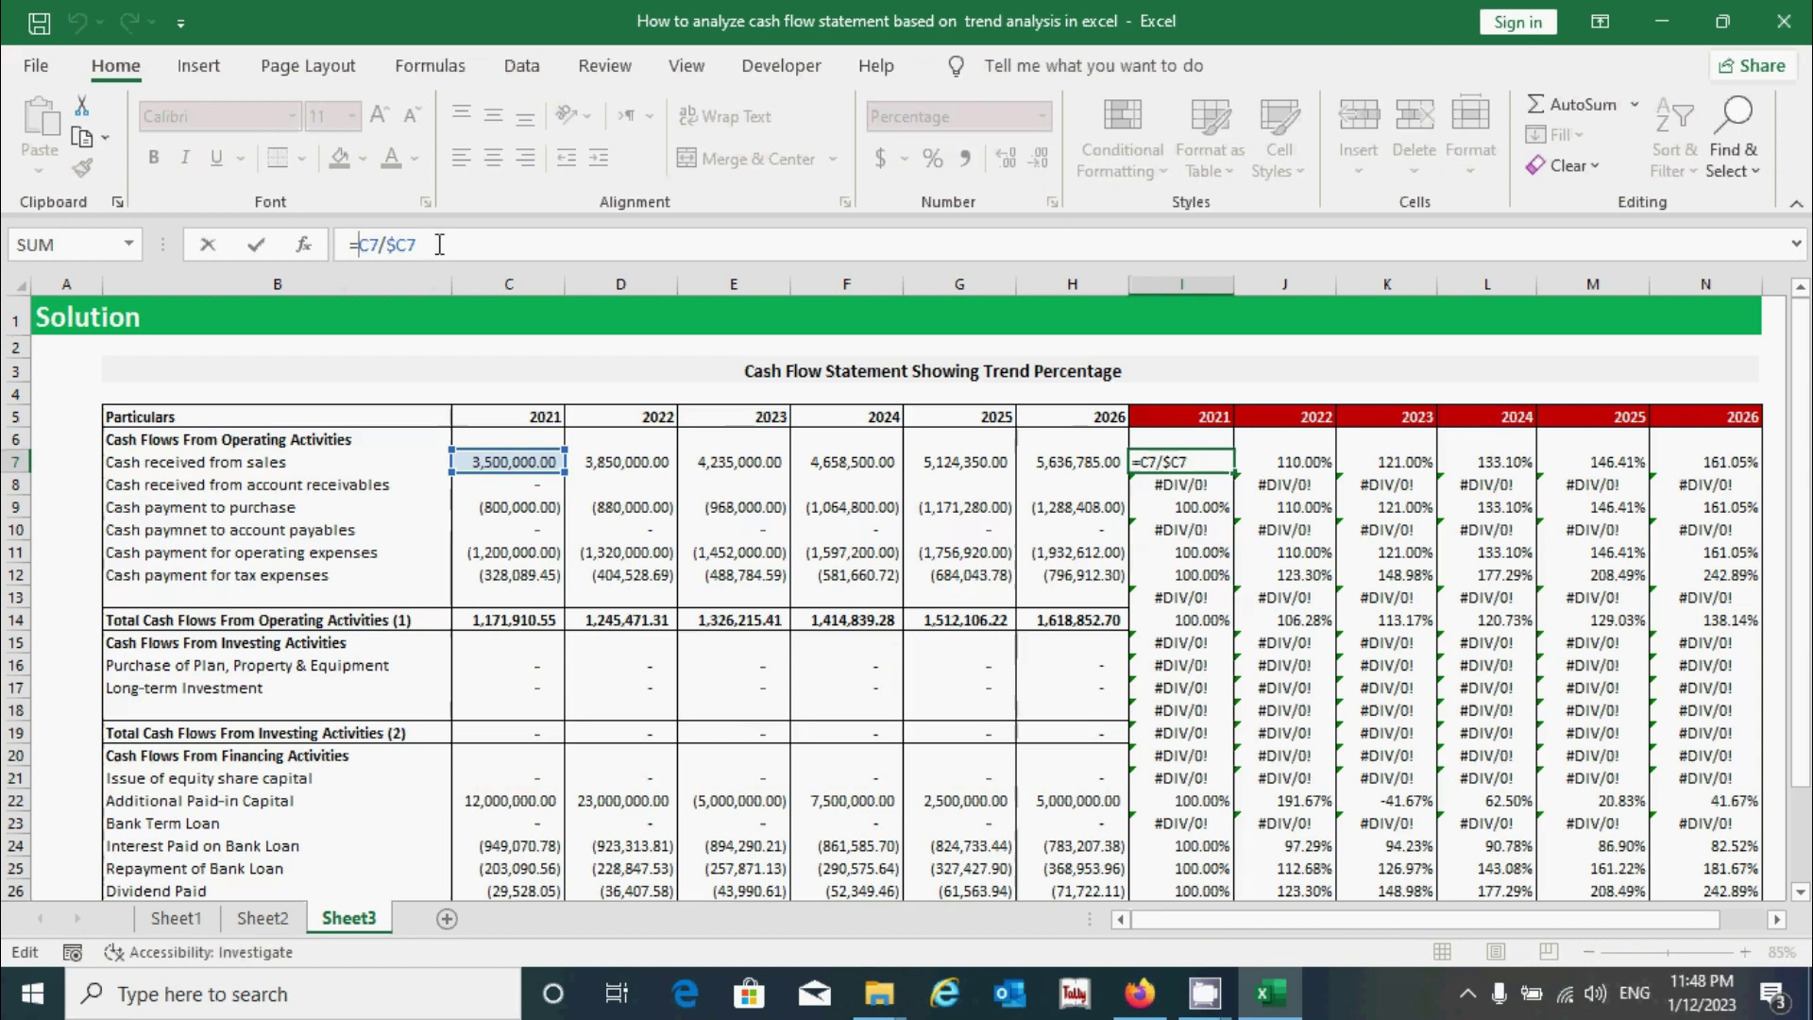
type("ife")
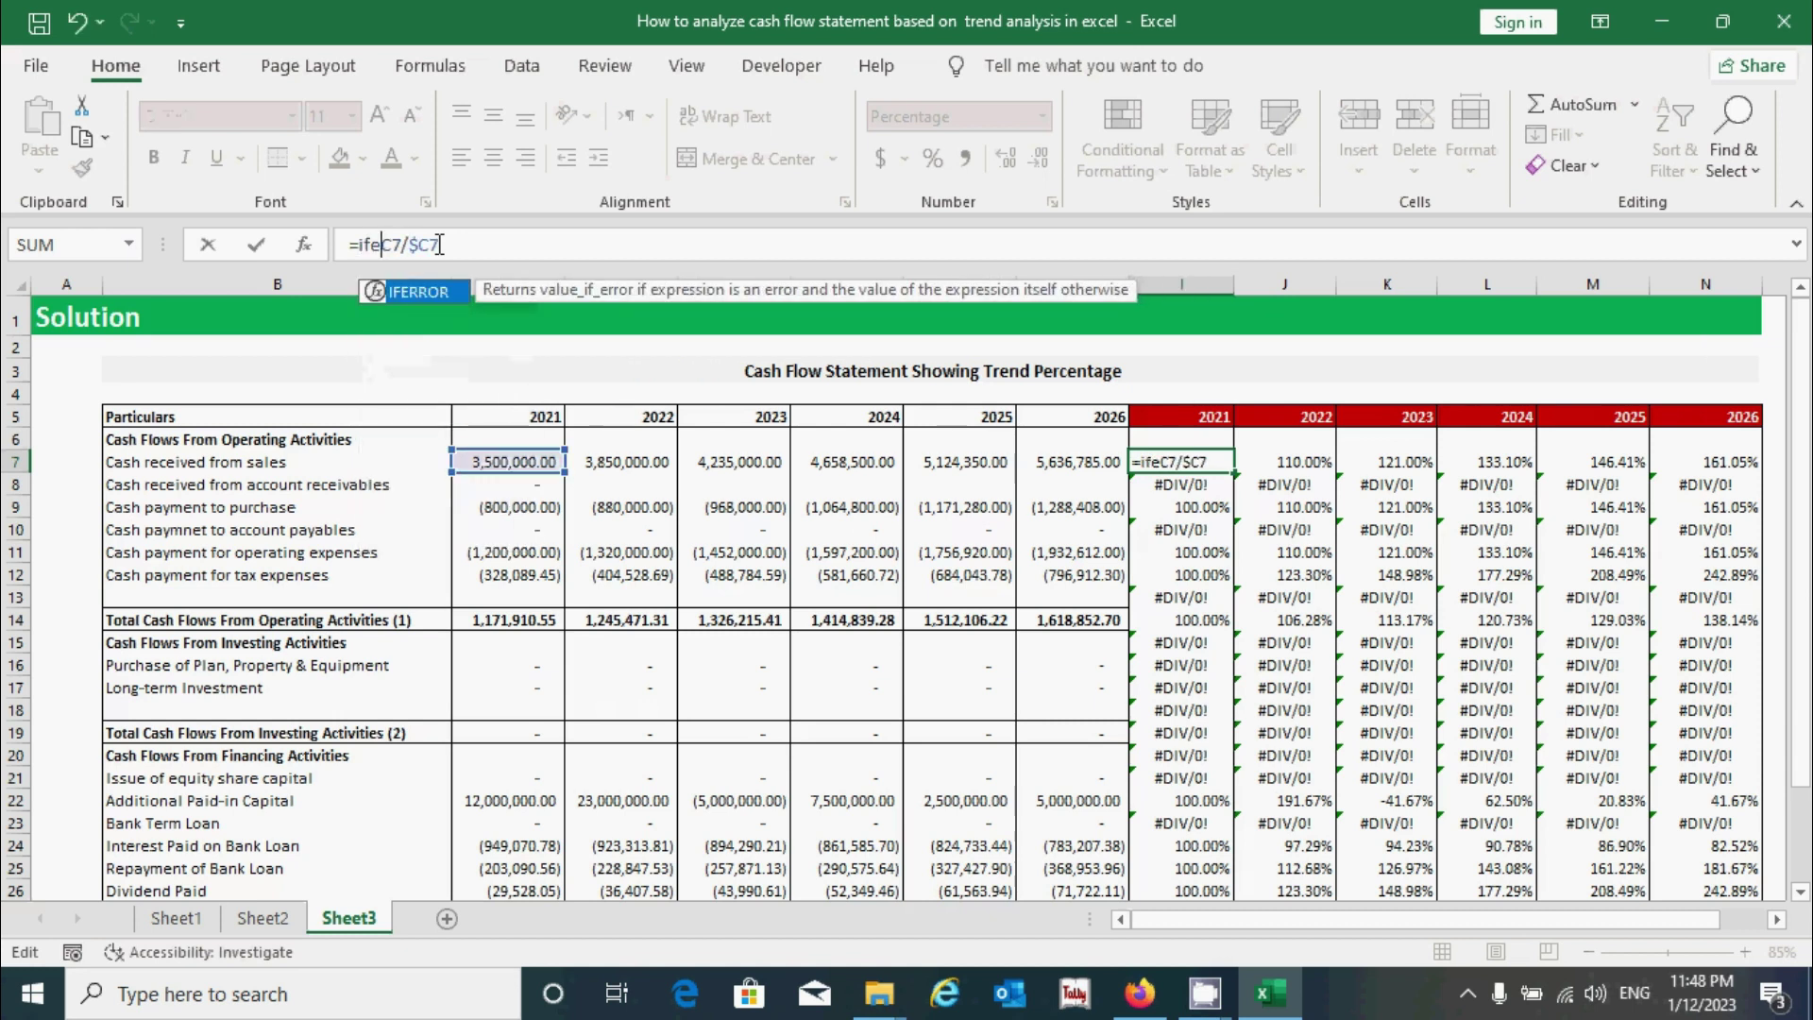
key("Tab")
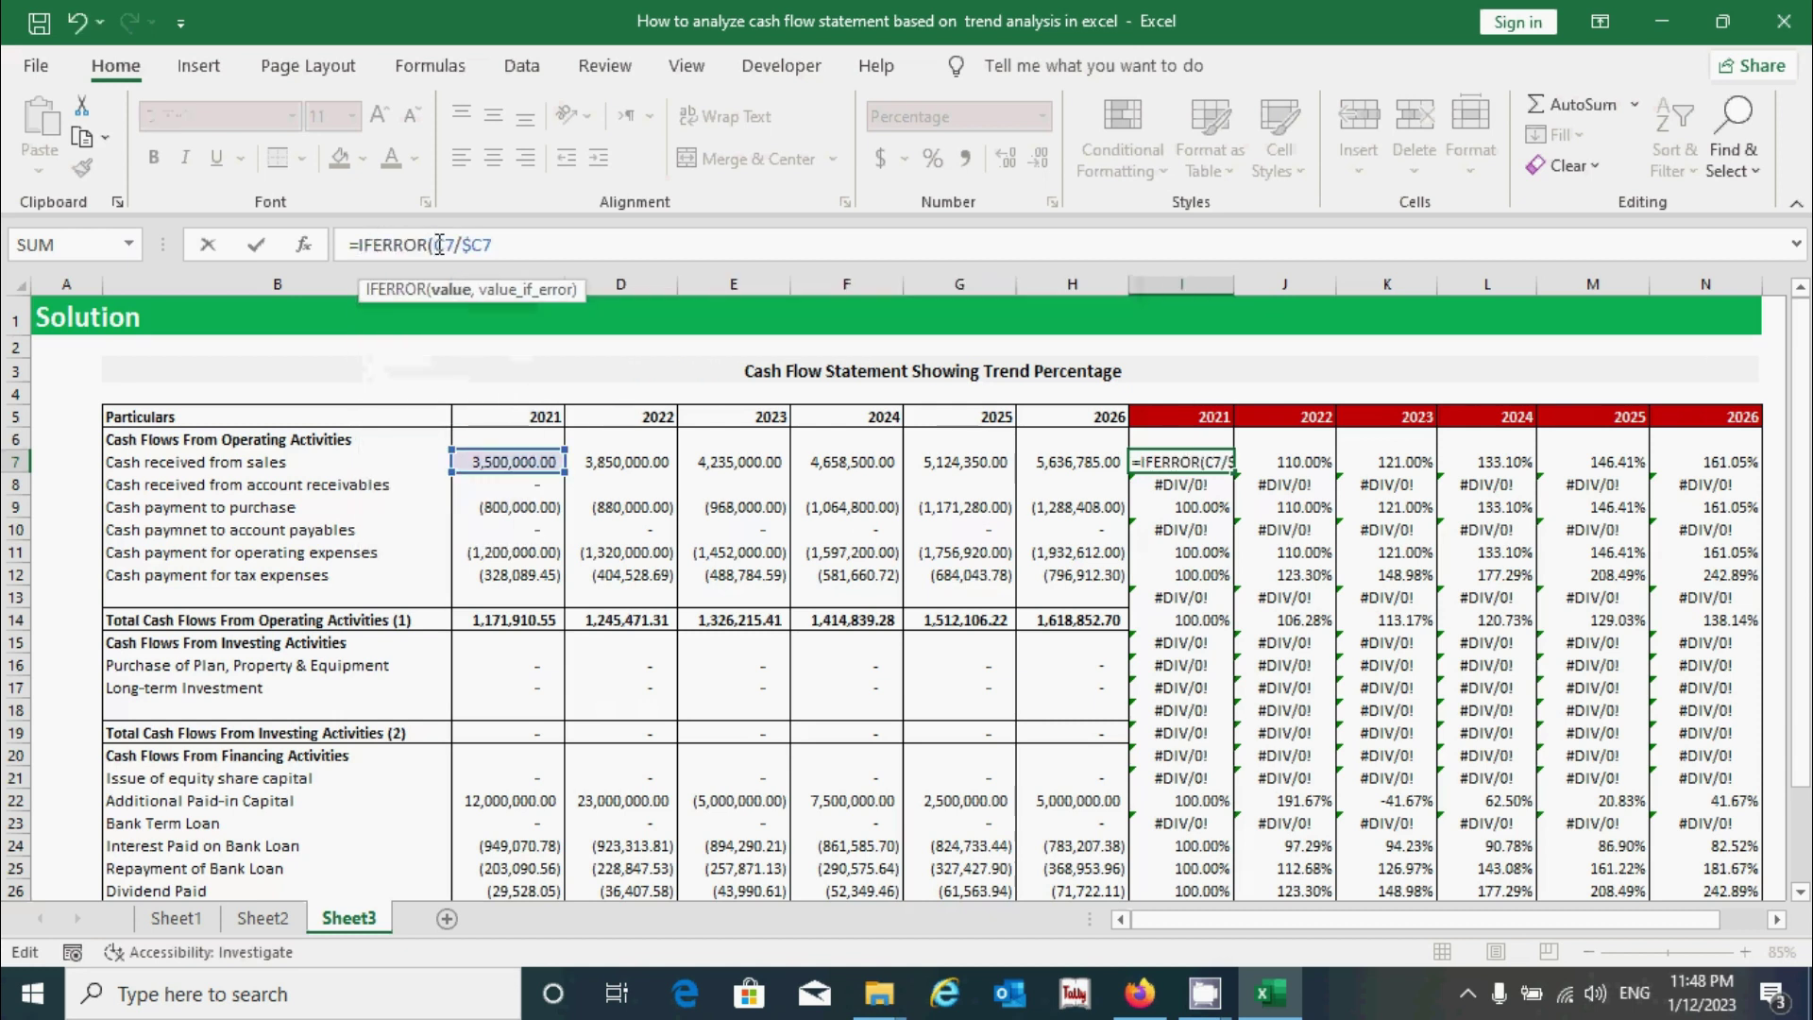
type("(")
left_click(511, 248)
type(",0")
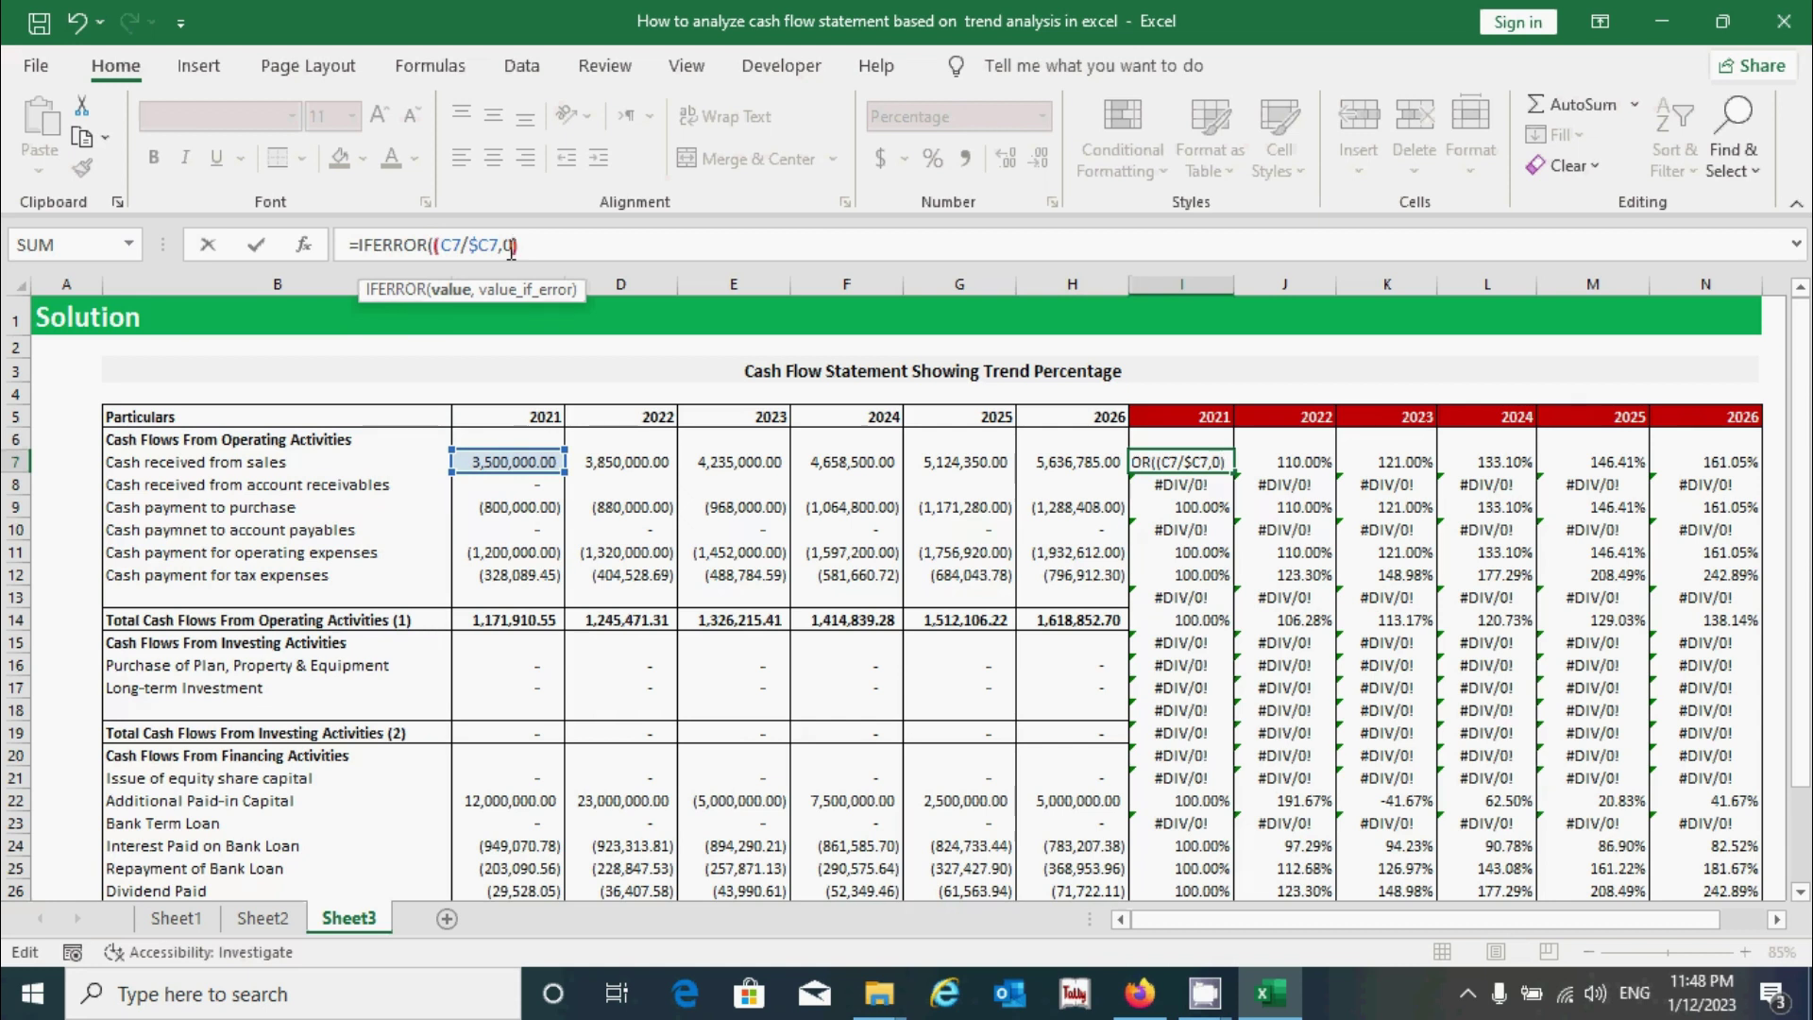
key("Return")
key("Return")
left_click(566, 249)
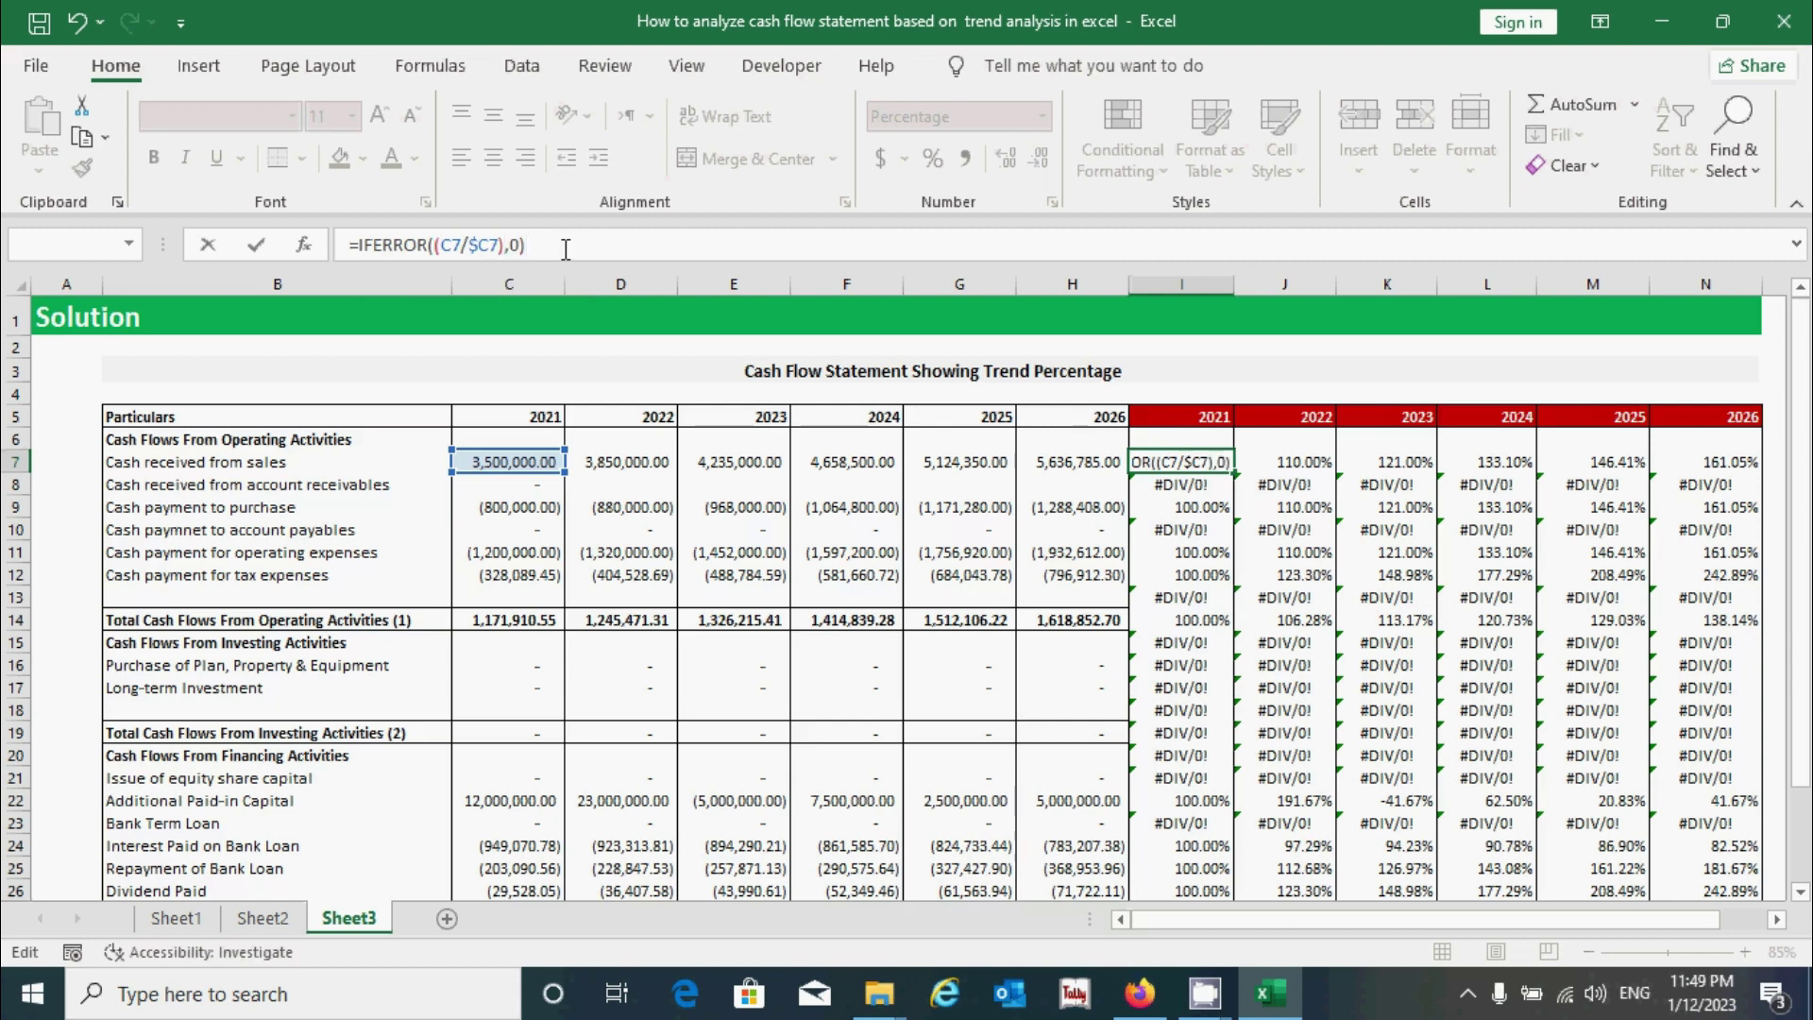
key("Return")
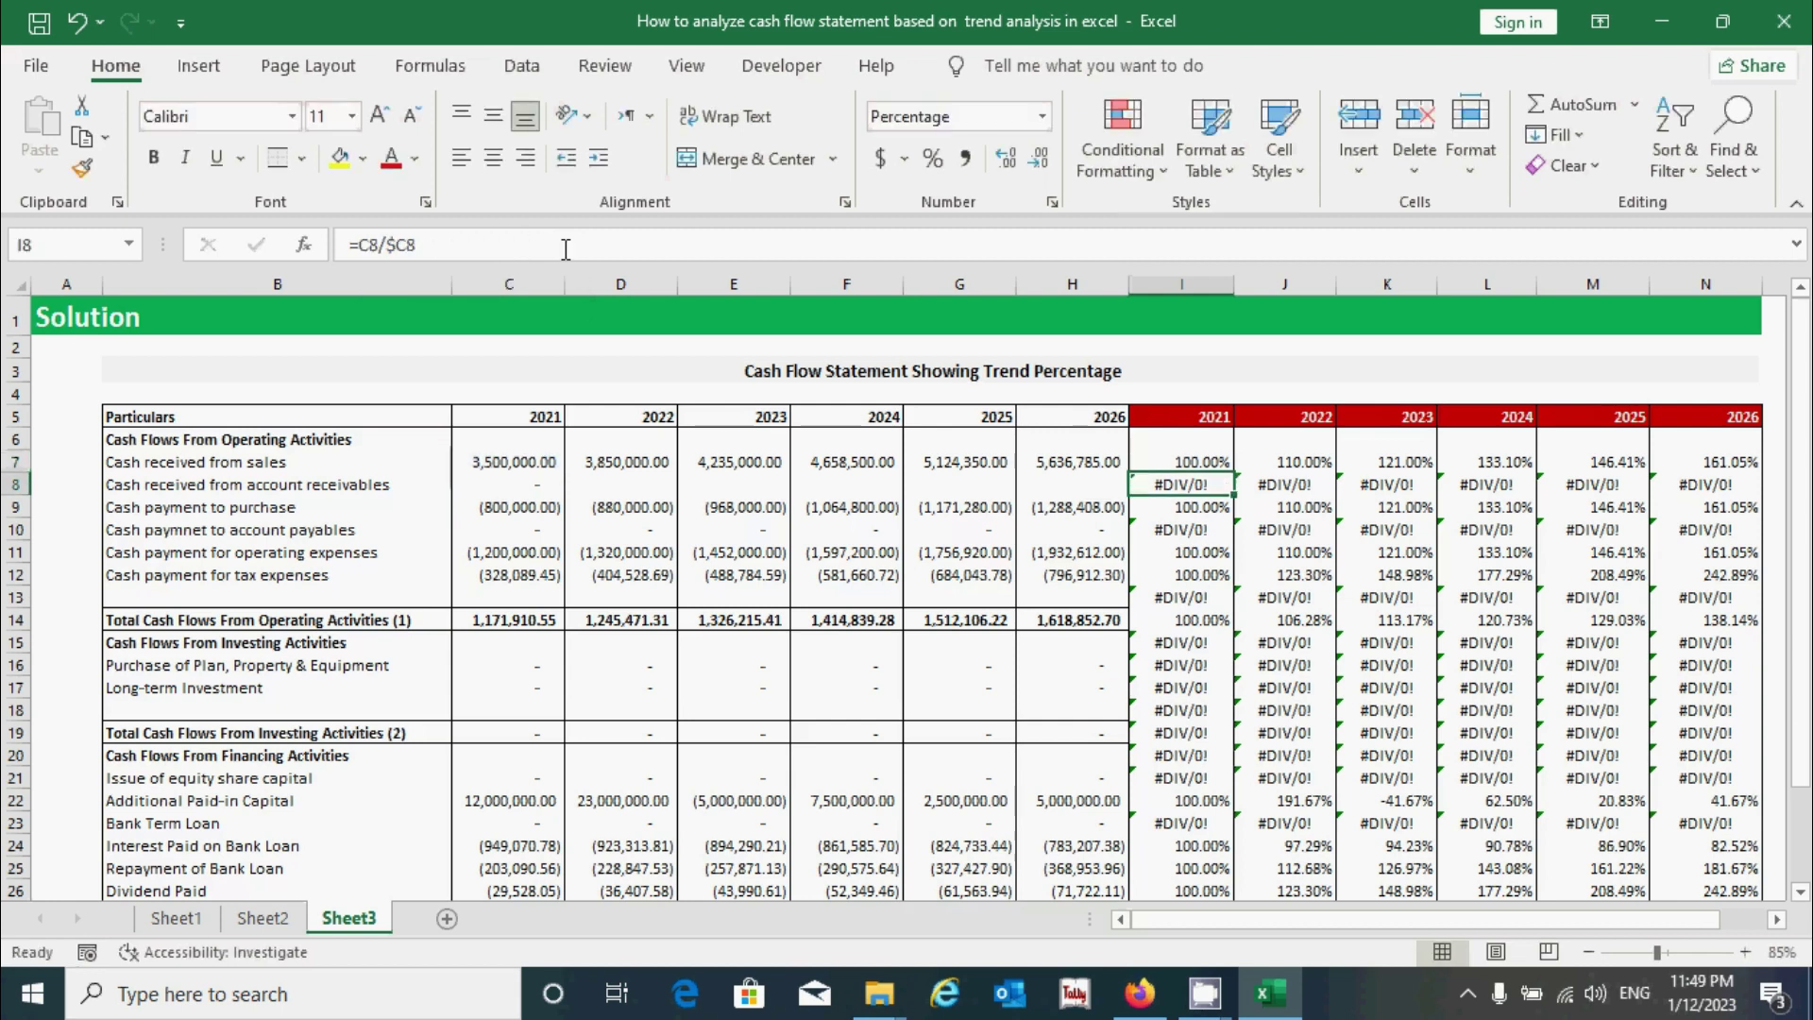
left_click(1180, 462)
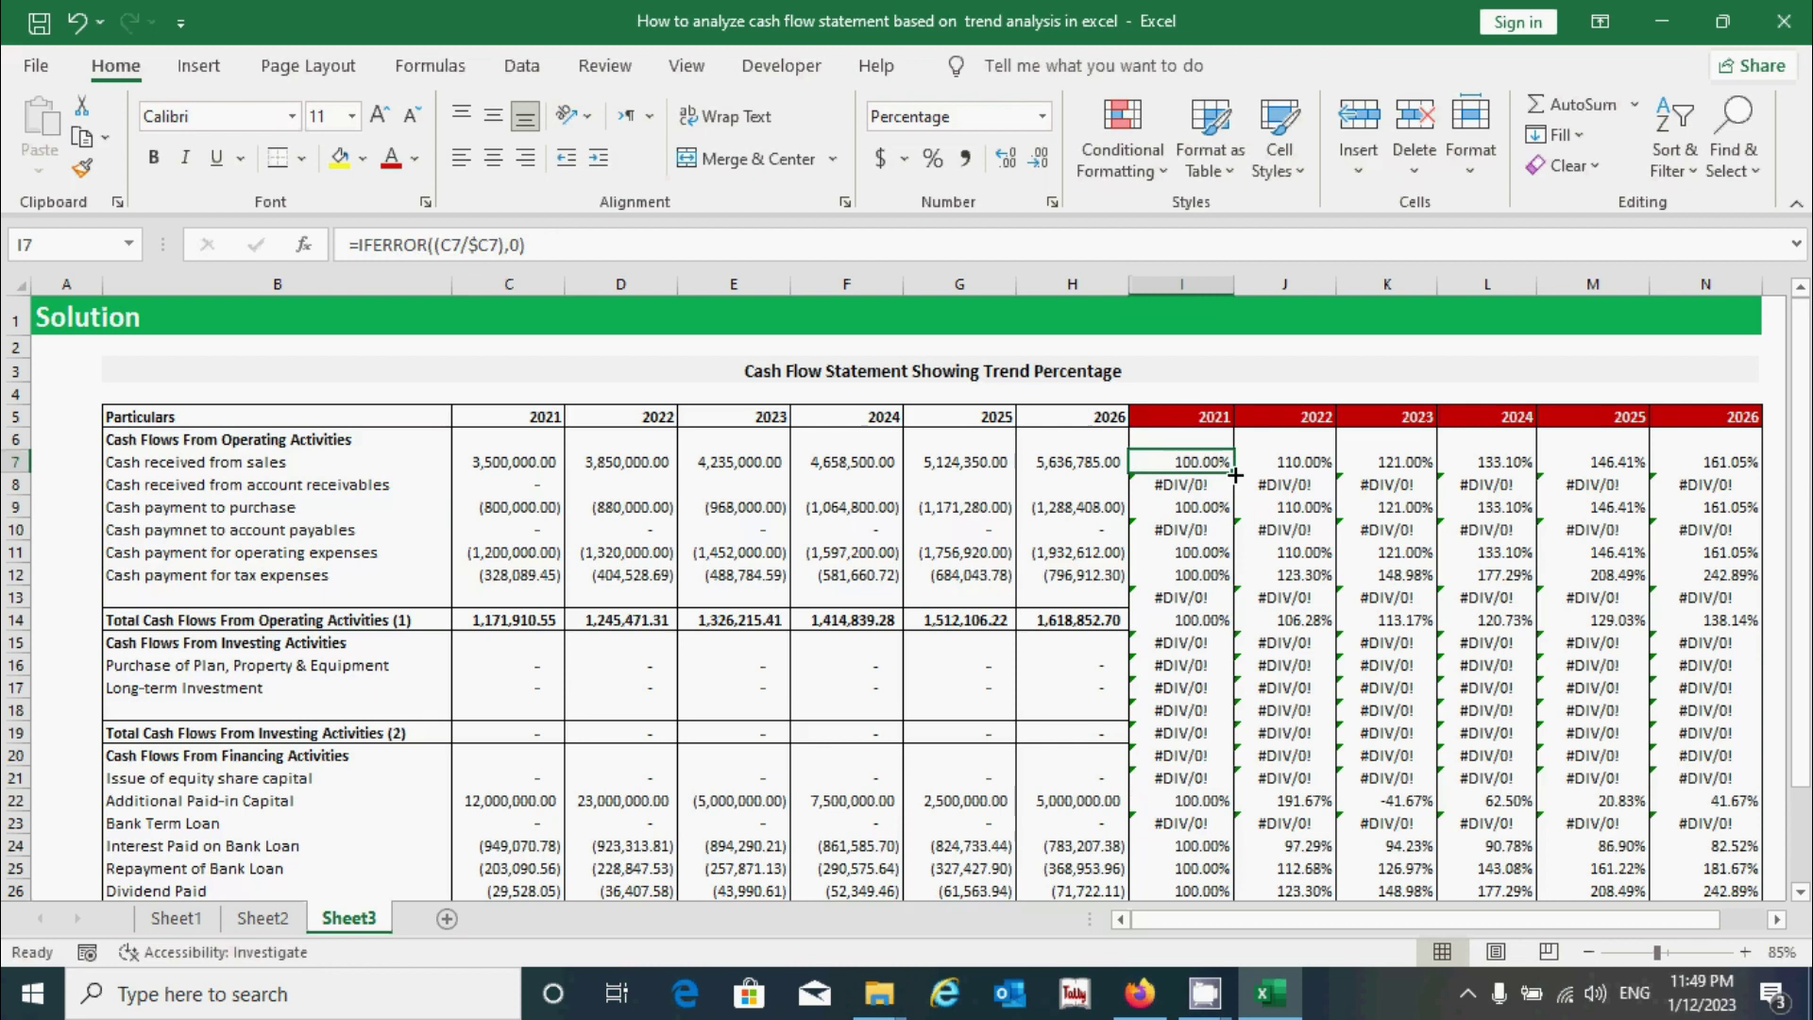
- Fill the IFERROR formula from I7 across to N7 and down through row 31, then select I7:N31
left_click_drag(1235, 472, 1763, 475)
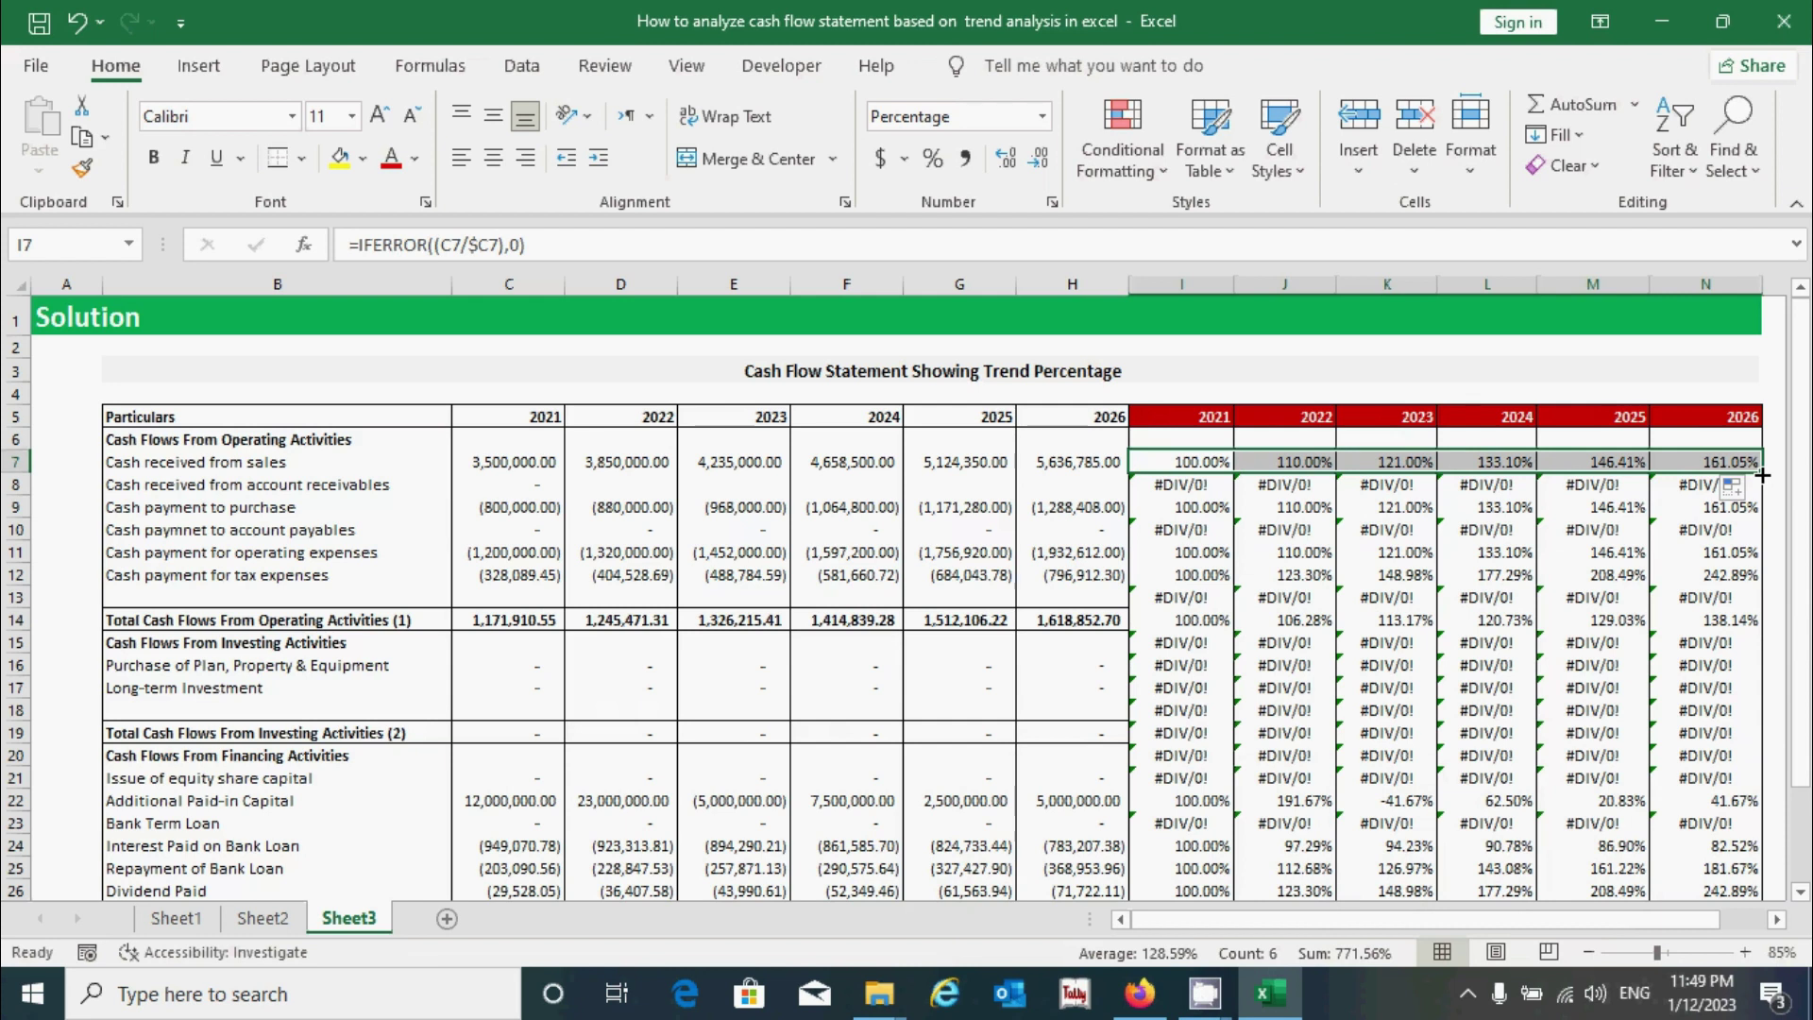
left_click_drag(1762, 475, 1762, 893)
scroll(1388, 614, "down", 1)
left_click(1380, 616)
left_click_drag(1190, 557, 1689, 706)
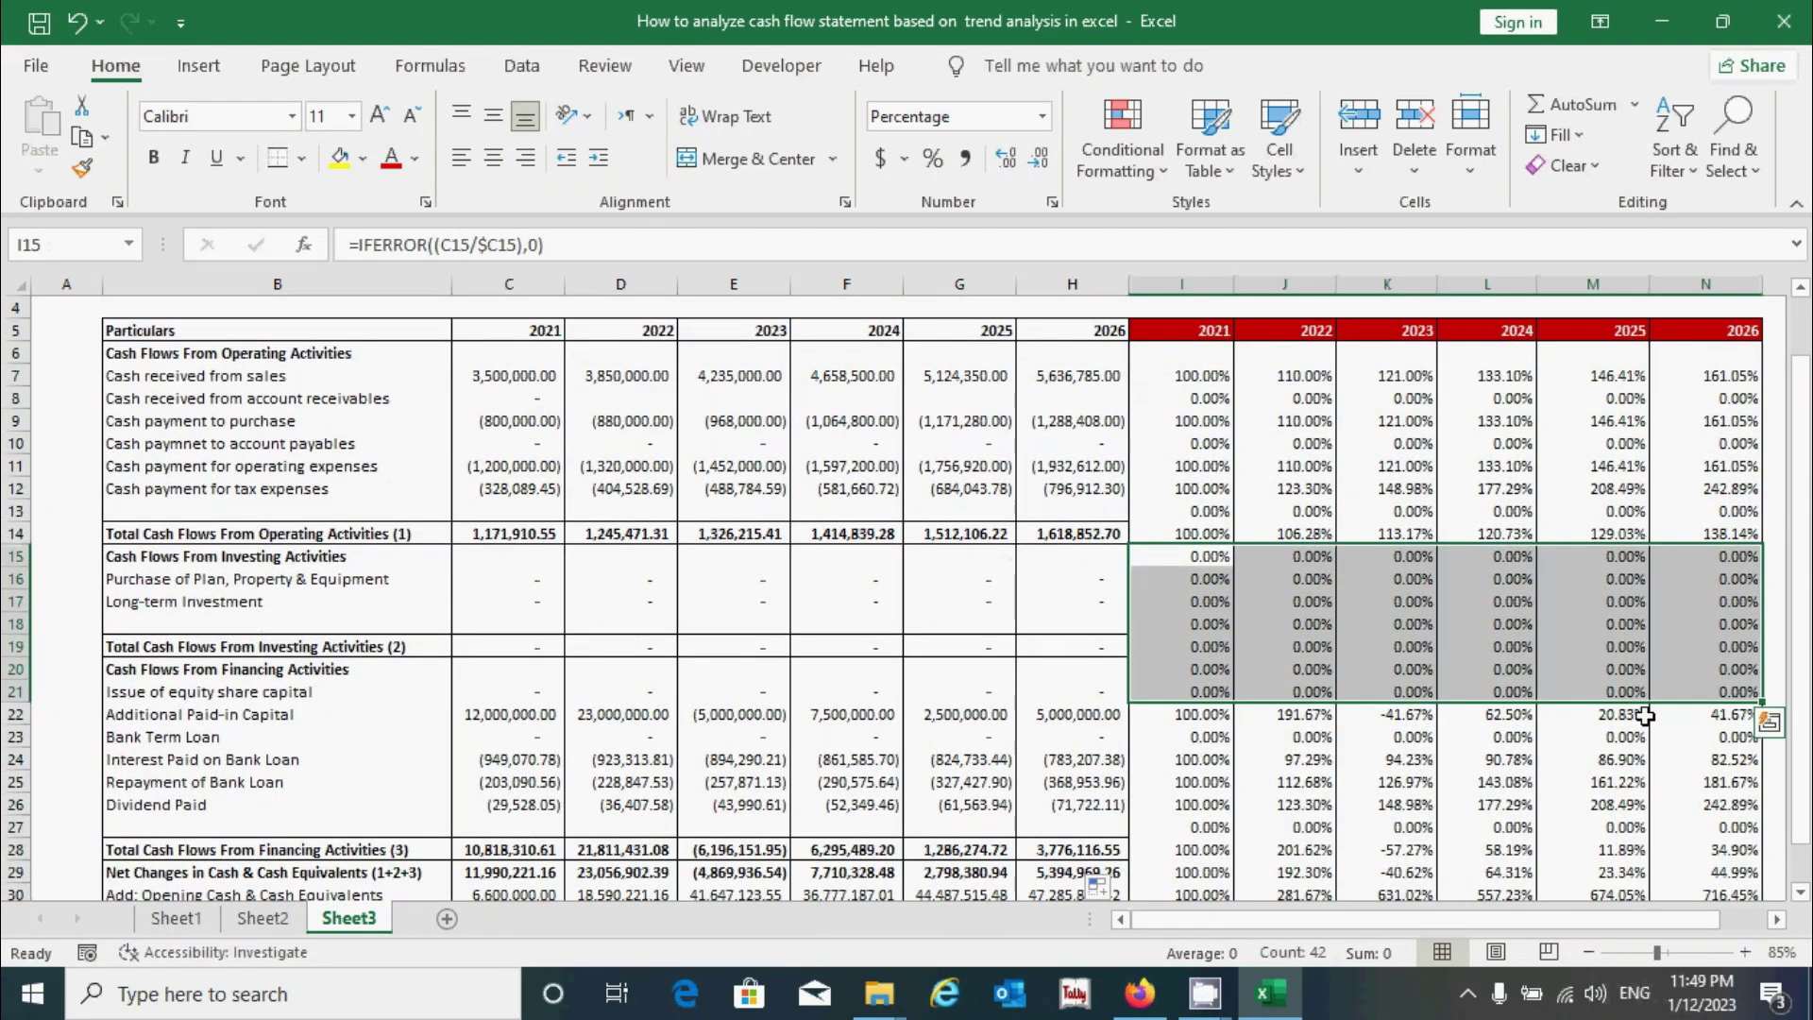
left_click(1379, 626)
scroll(1374, 628, "down", 1)
left_click(1284, 646)
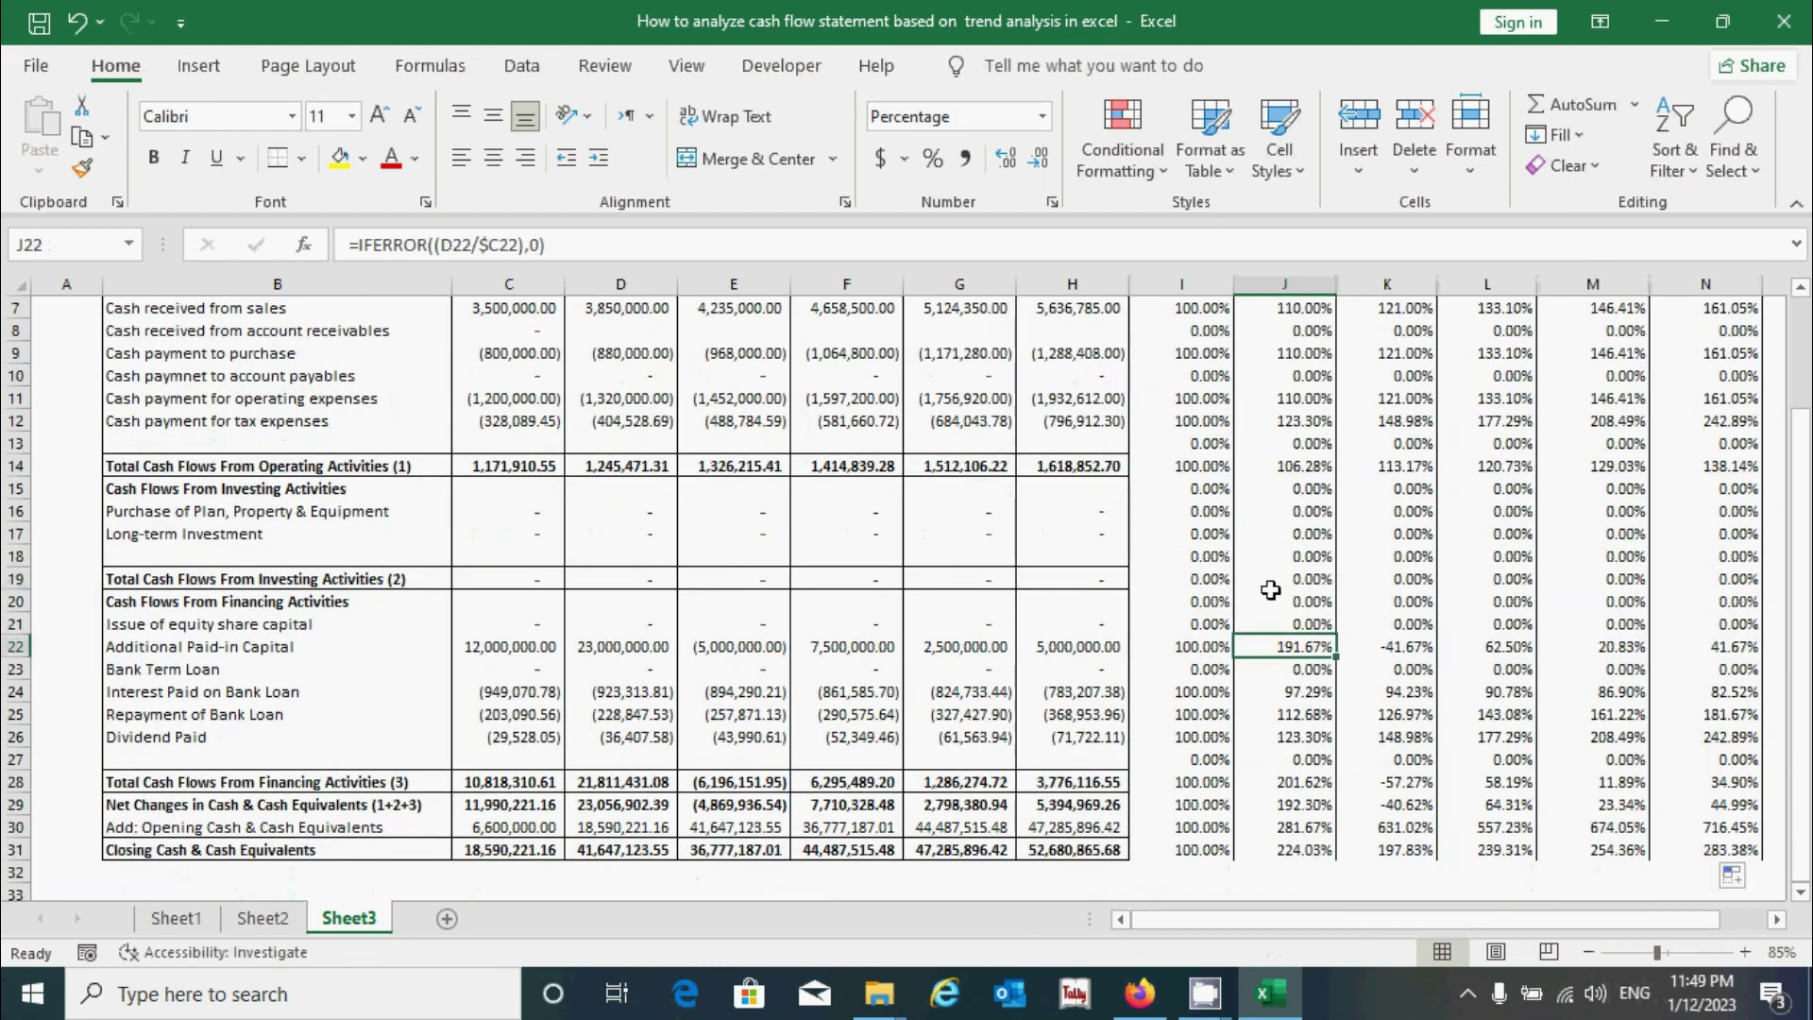
scroll(1268, 595, "up", 2)
left_click_drag(1185, 445, 1709, 844)
scroll(1336, 492, "up", 2)
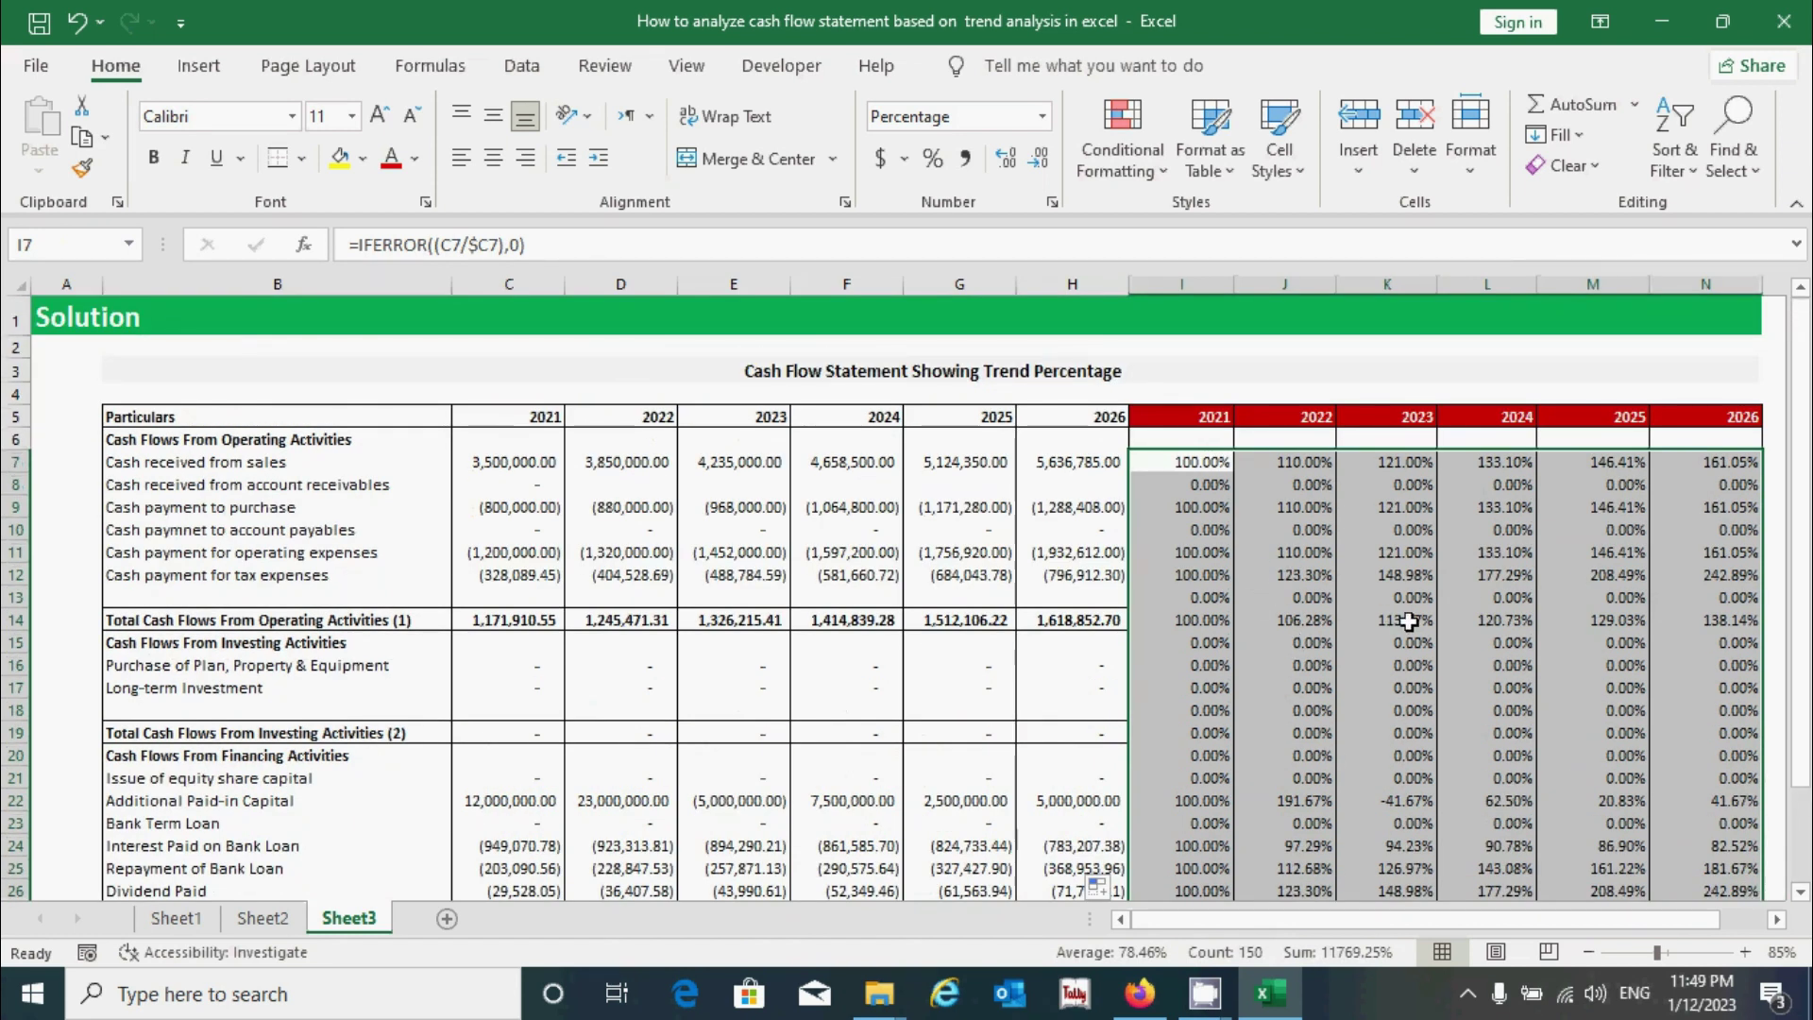
- Apply the Percentage number format to the I7:N31 trend cells
left_click(1042, 116)
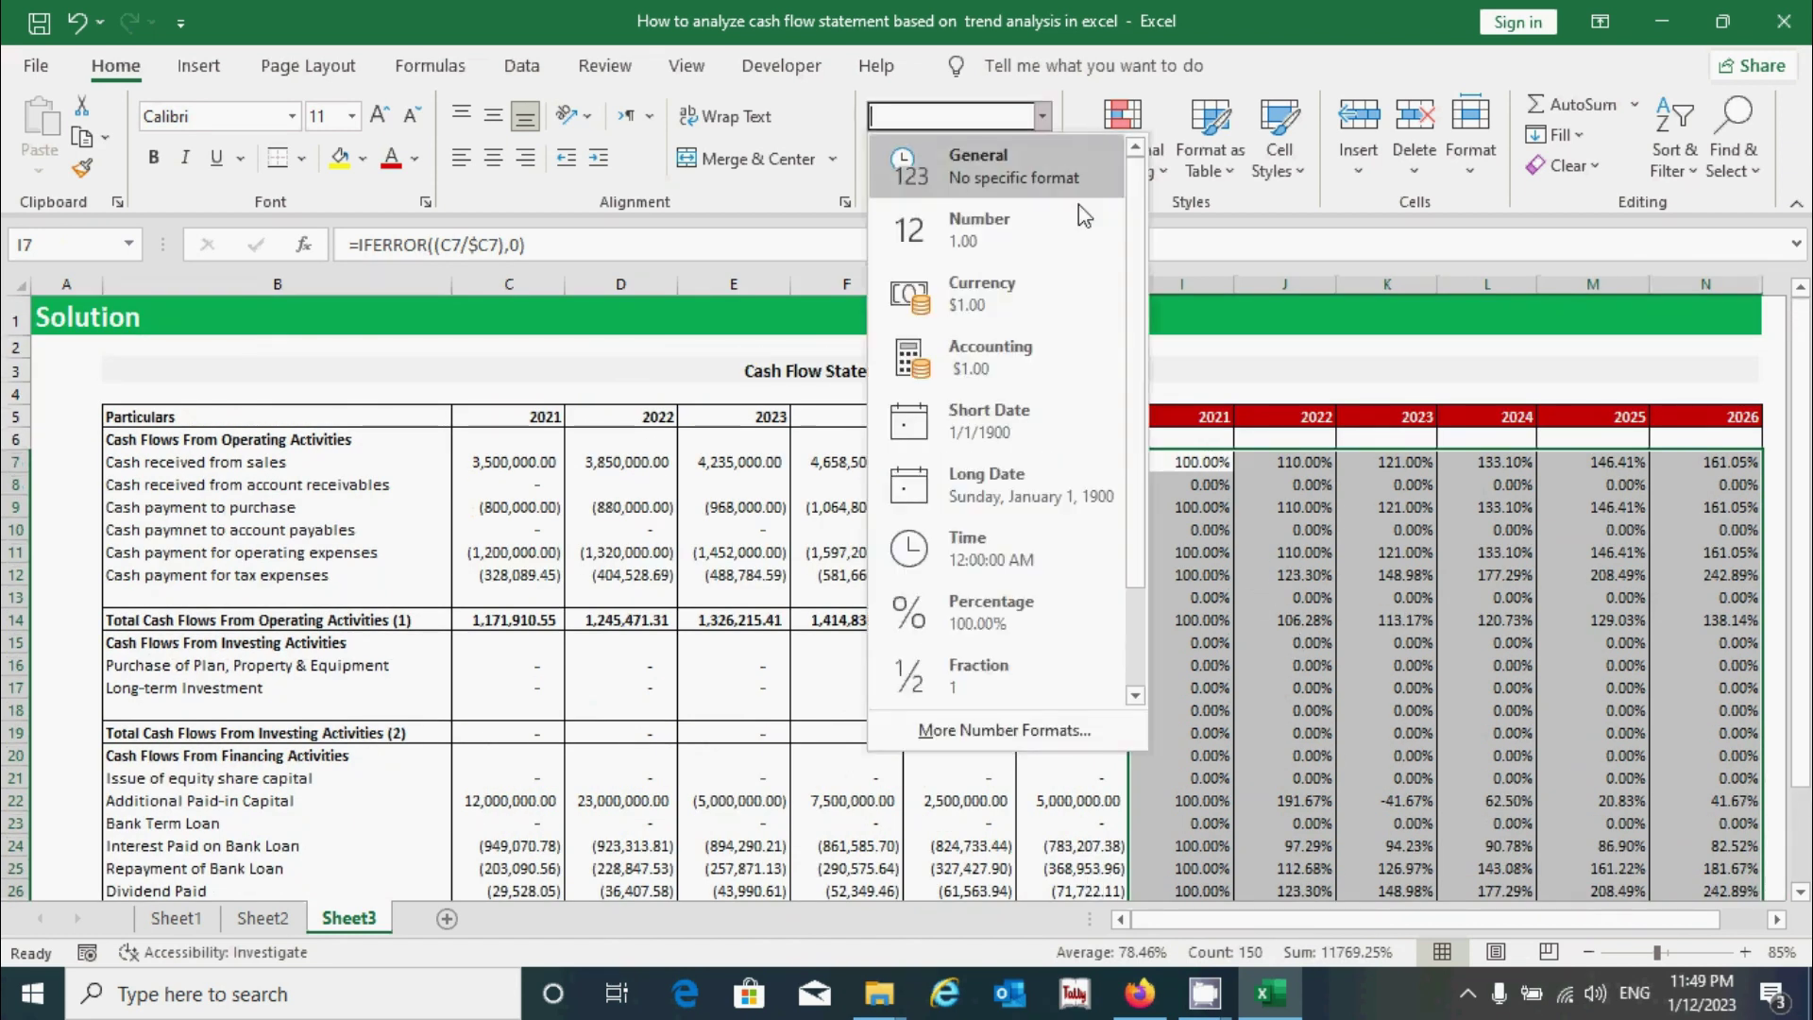
left_click(1023, 615)
left_click(1360, 597)
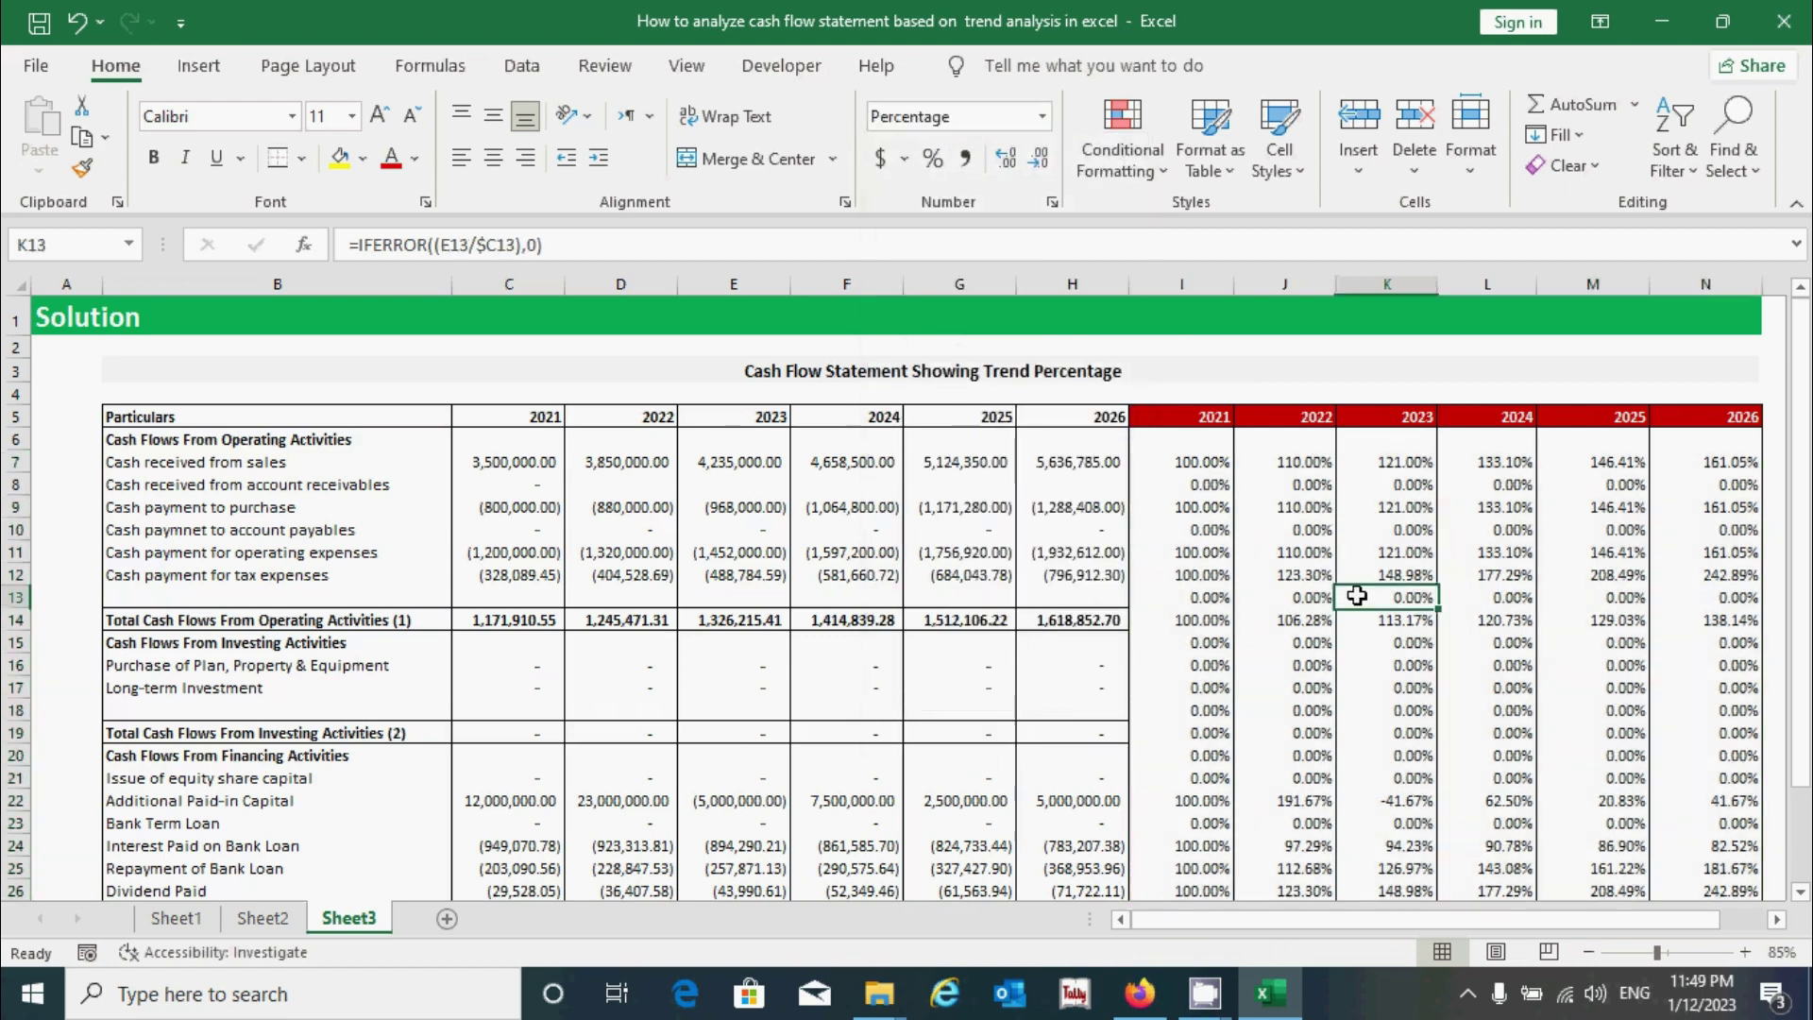
left_click_drag(1189, 623, 1759, 625)
- Bold the row 14 operating-total trend percentages I14:N14
key("ctrl+b")
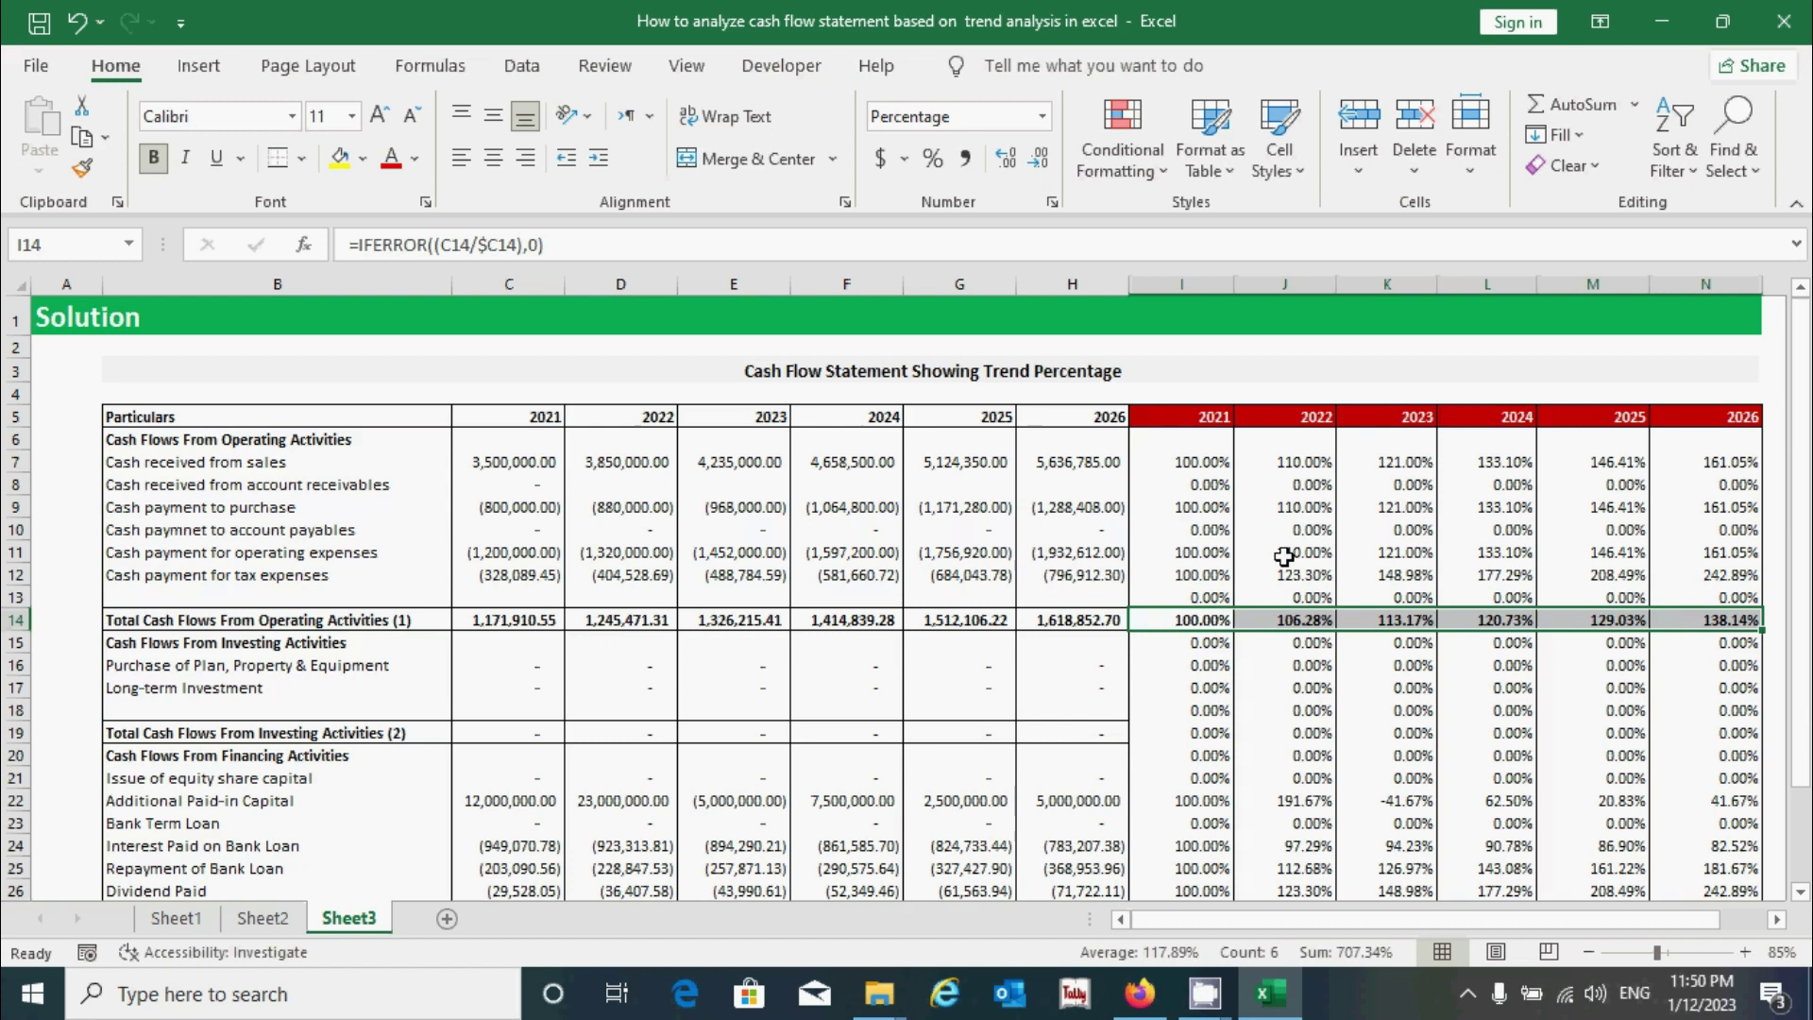
key("alt+h")
key("b")
key("Escape")
key("Escape")
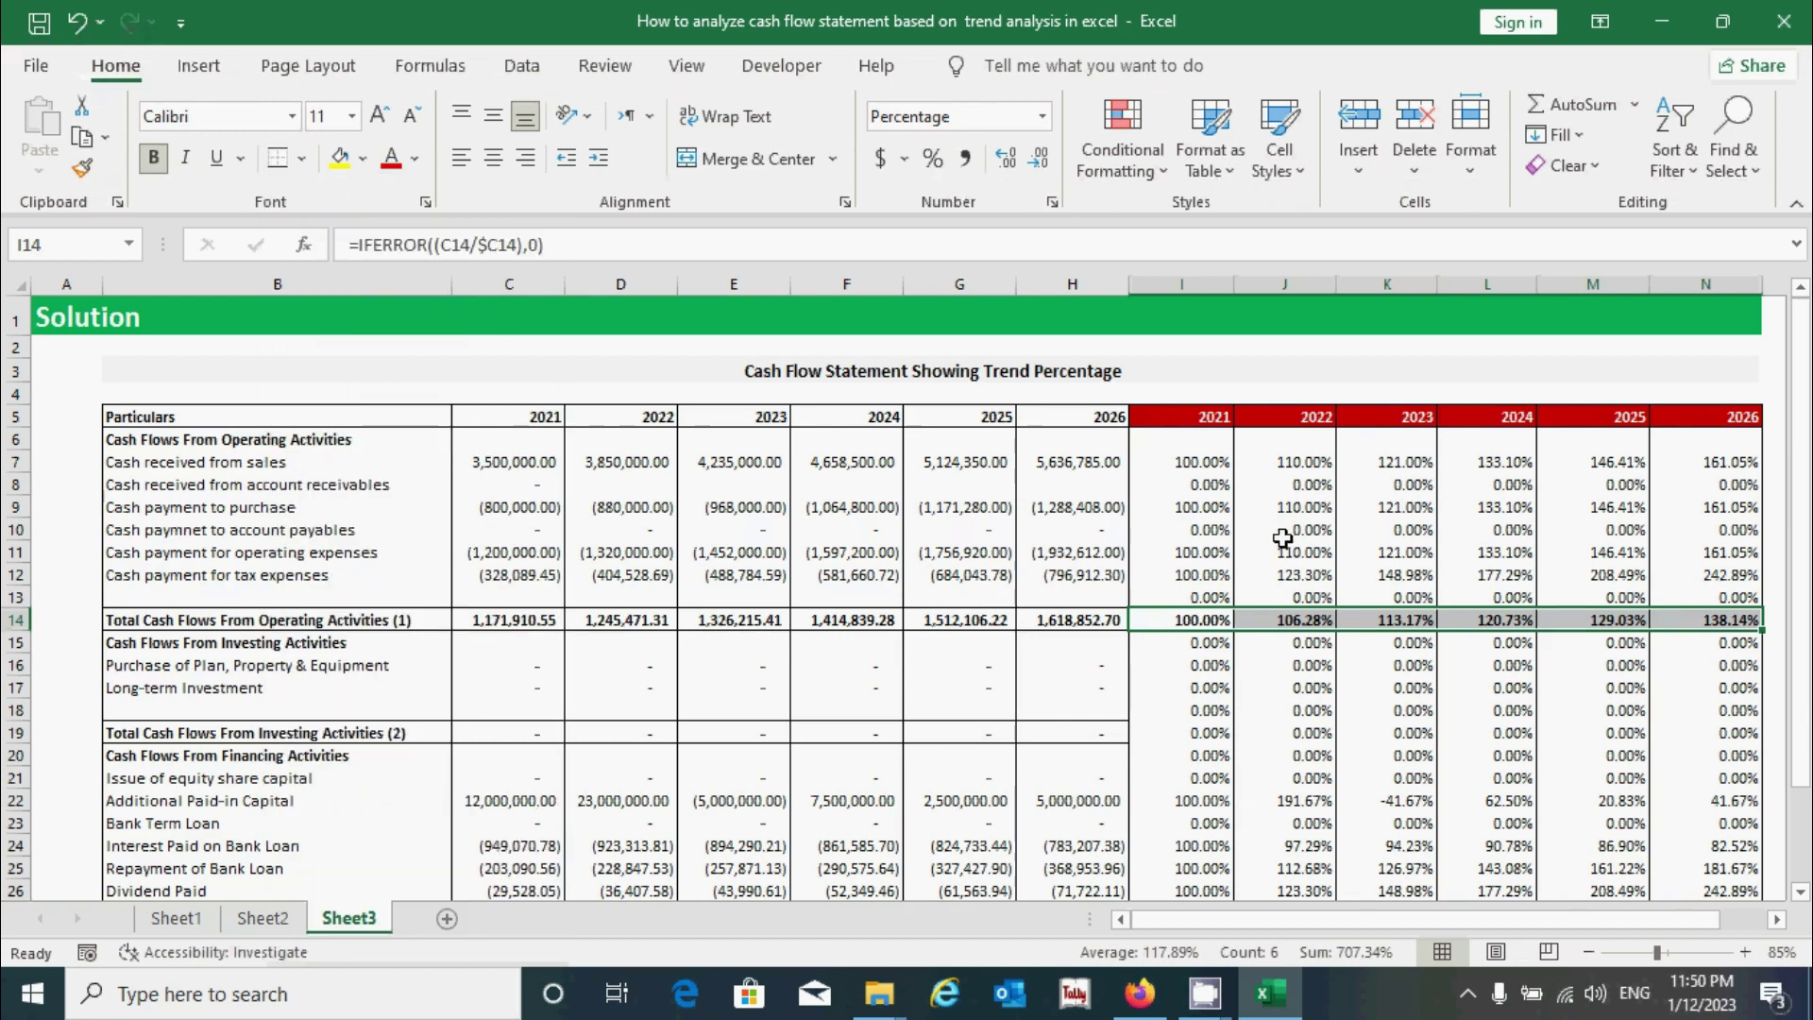
left_click(1283, 537)
- Copy the bold I14:N14 styling onto total rows 19, 28 and 31
left_click_drag(1185, 621, 1719, 621)
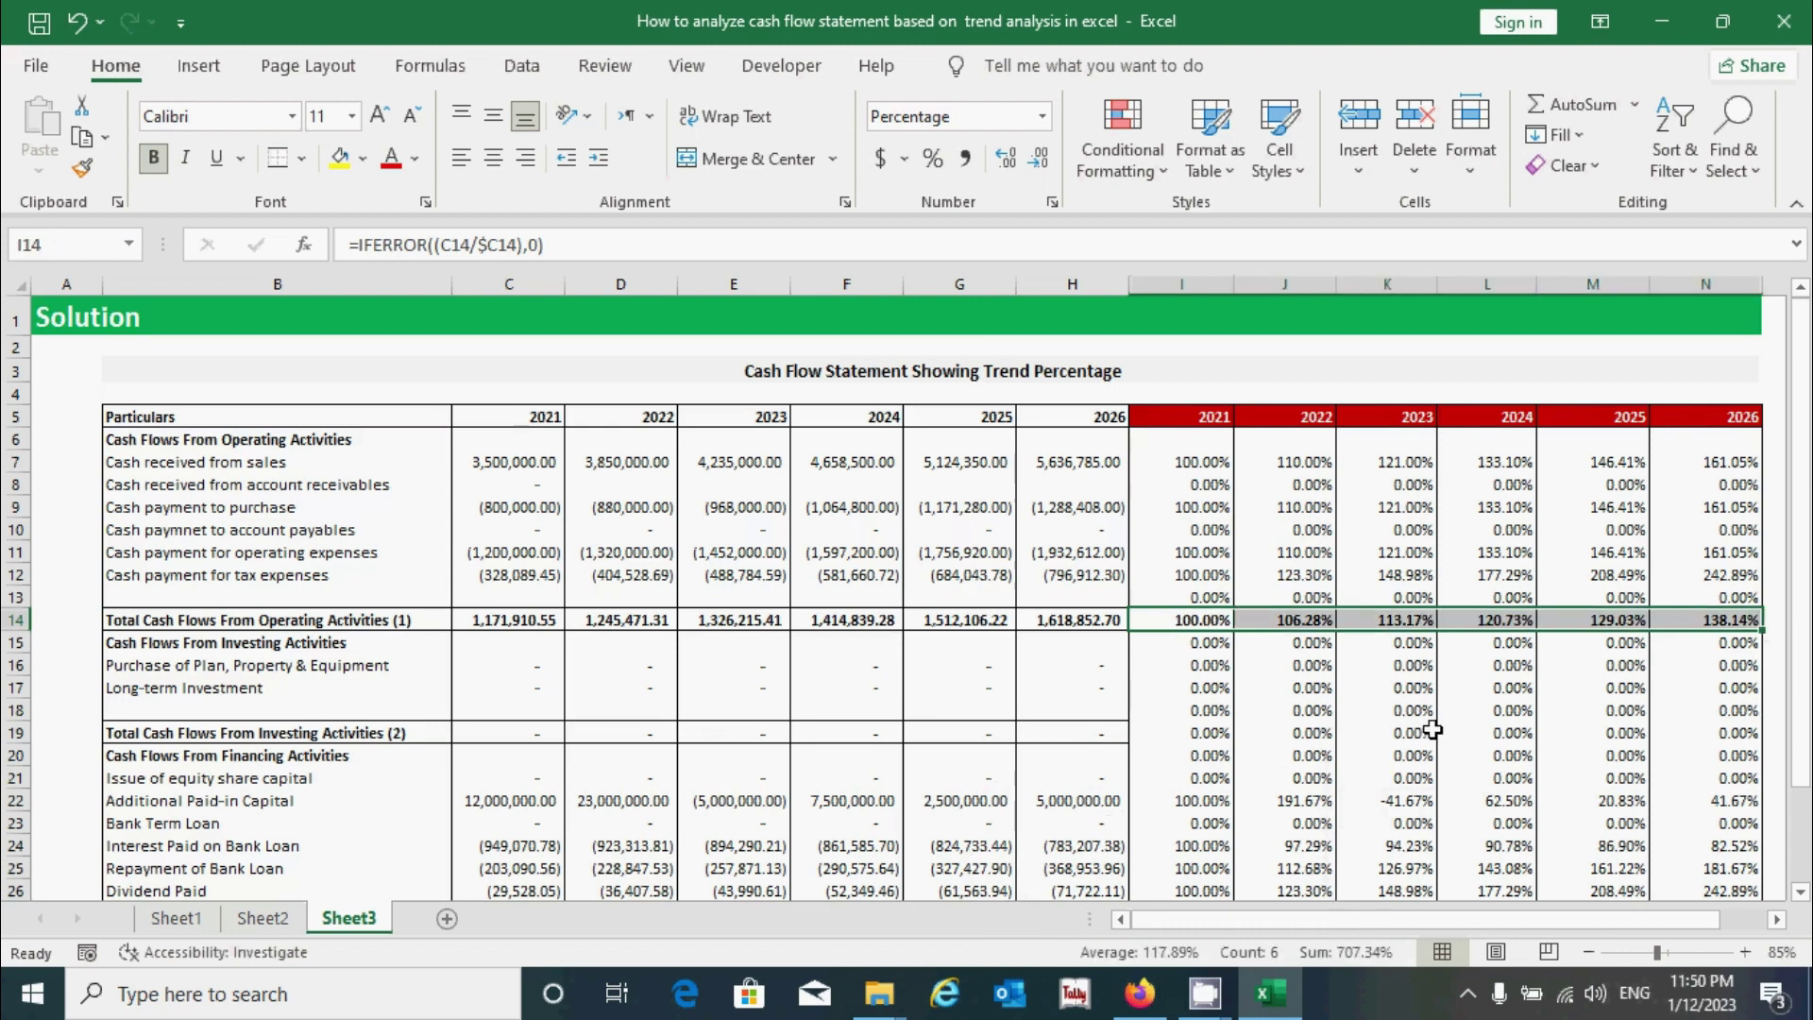
key("ctrl+c")
left_click(1185, 733)
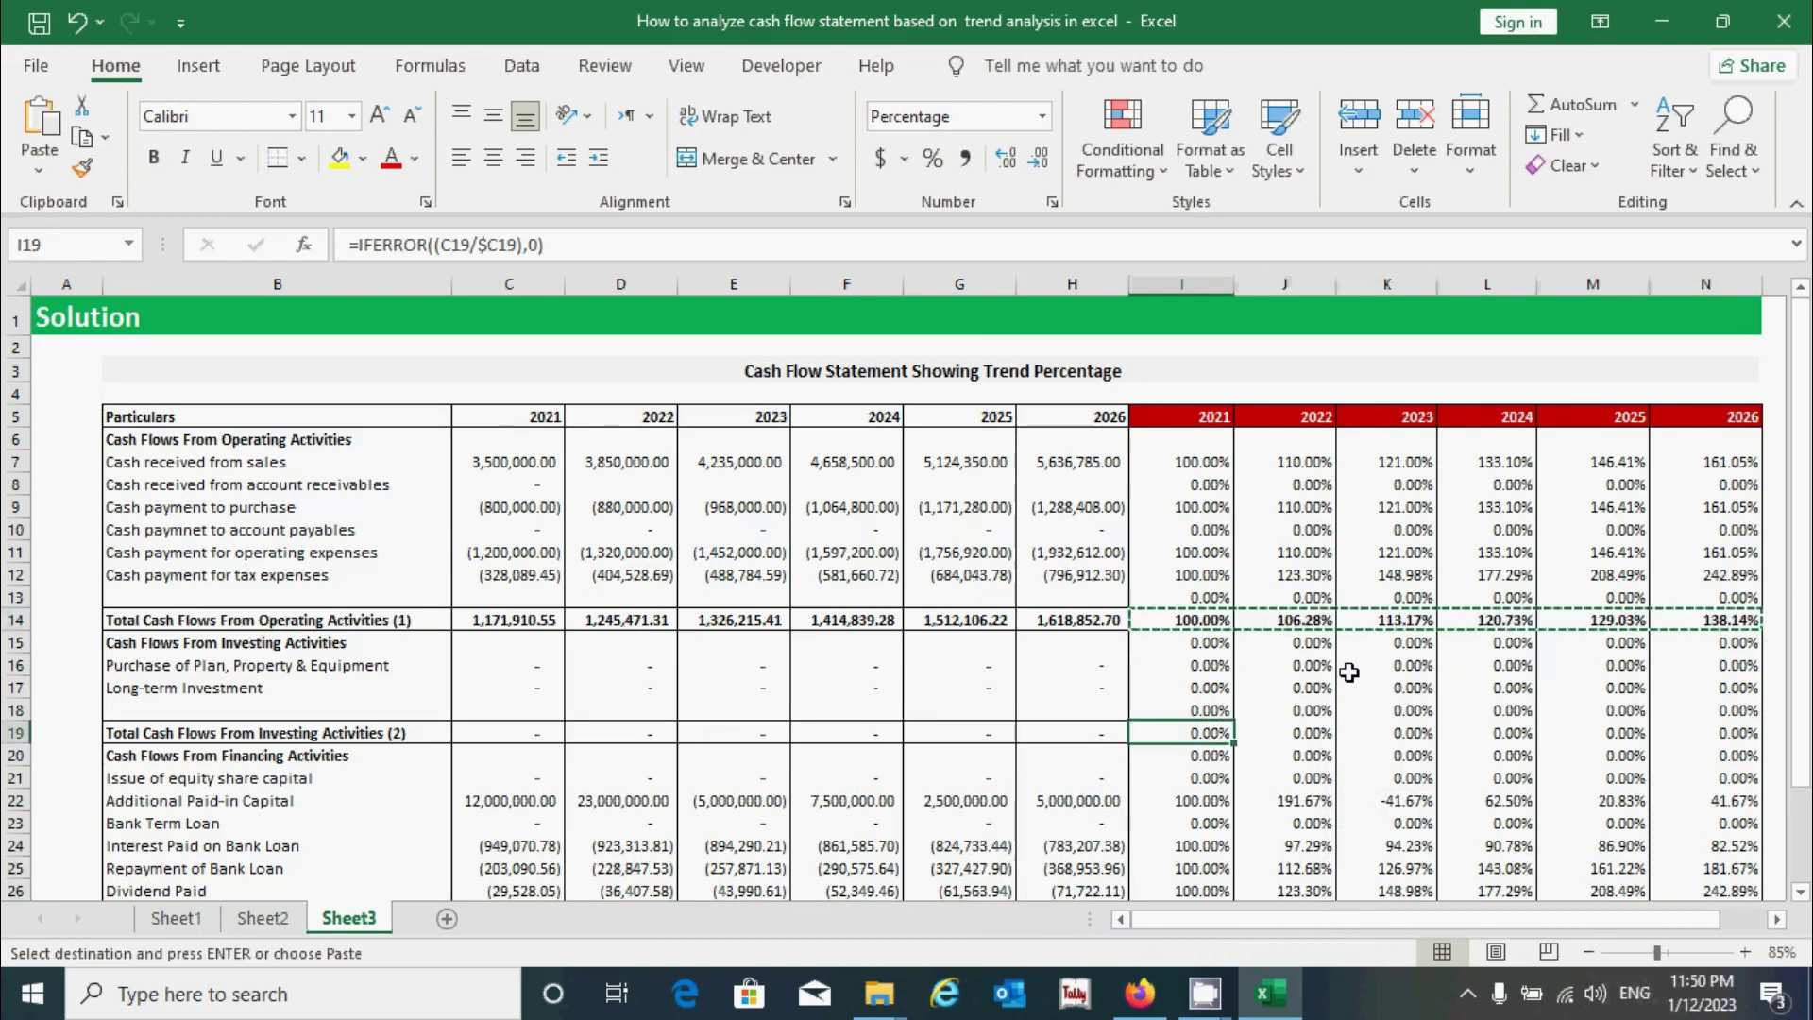
key("ctrl+v")
scroll(1214, 719, "down", 2)
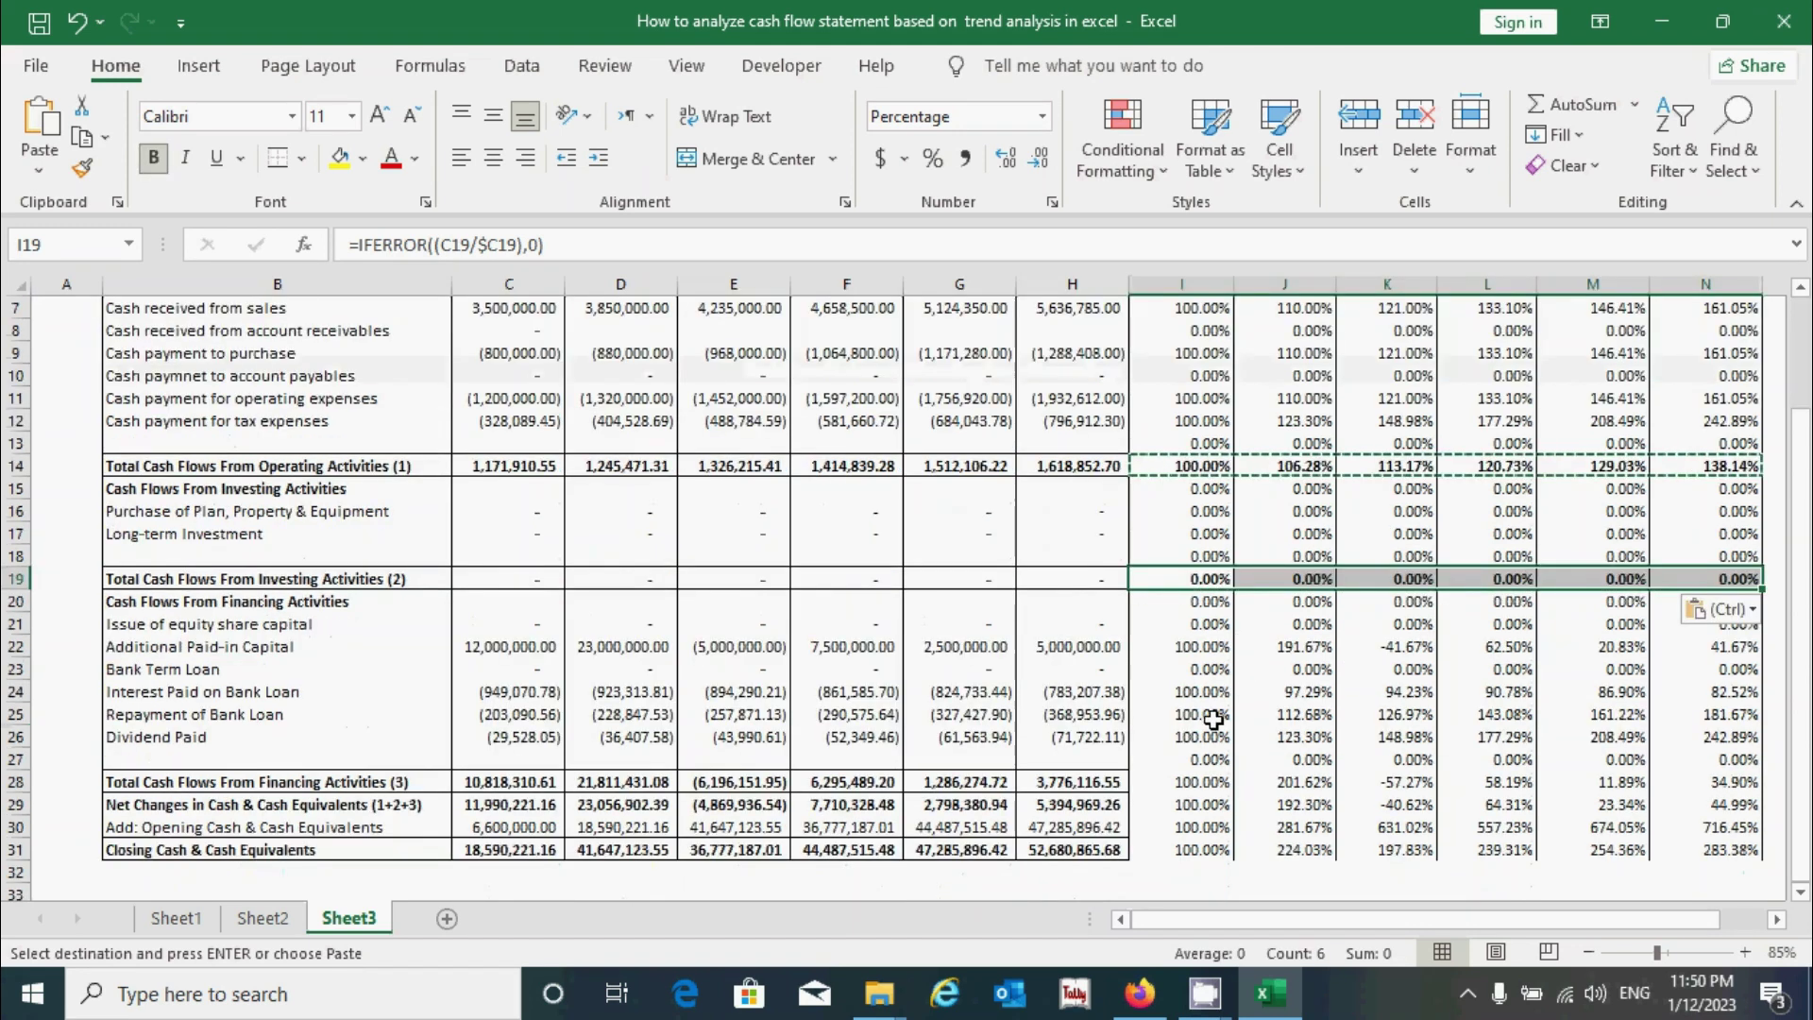
left_click(1192, 782)
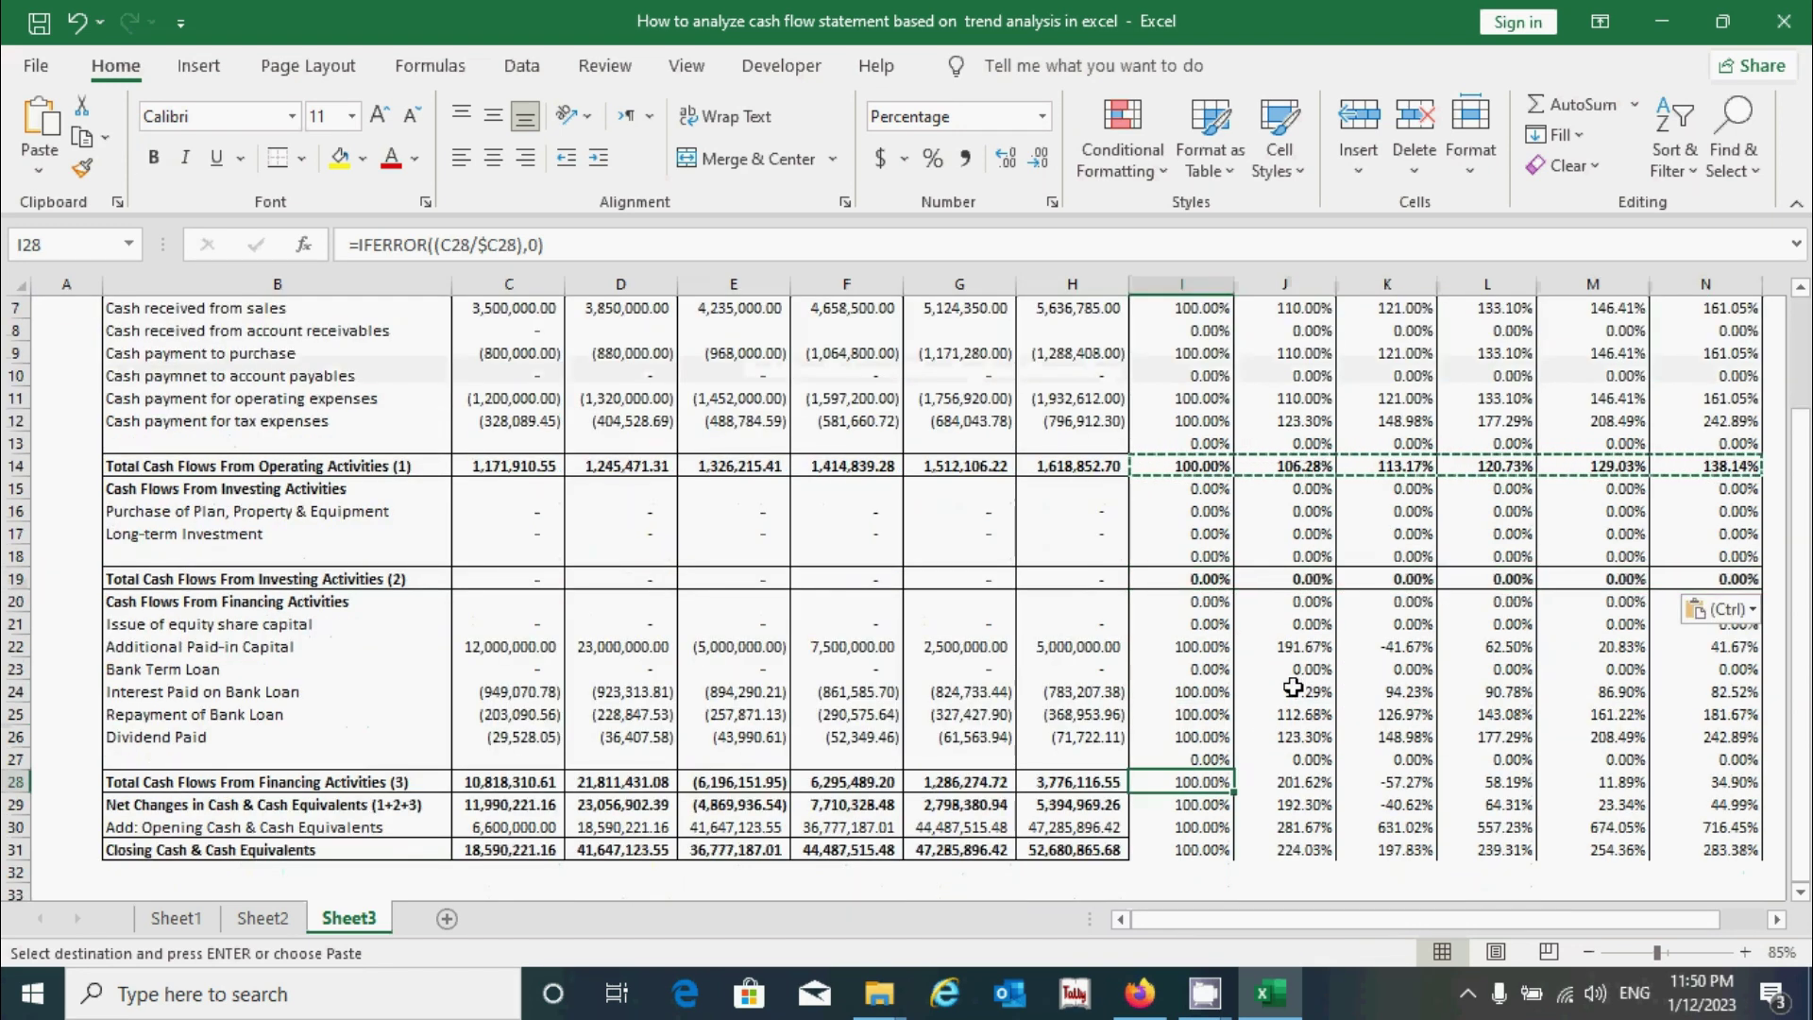
key("ctrl+v")
left_click(1200, 849)
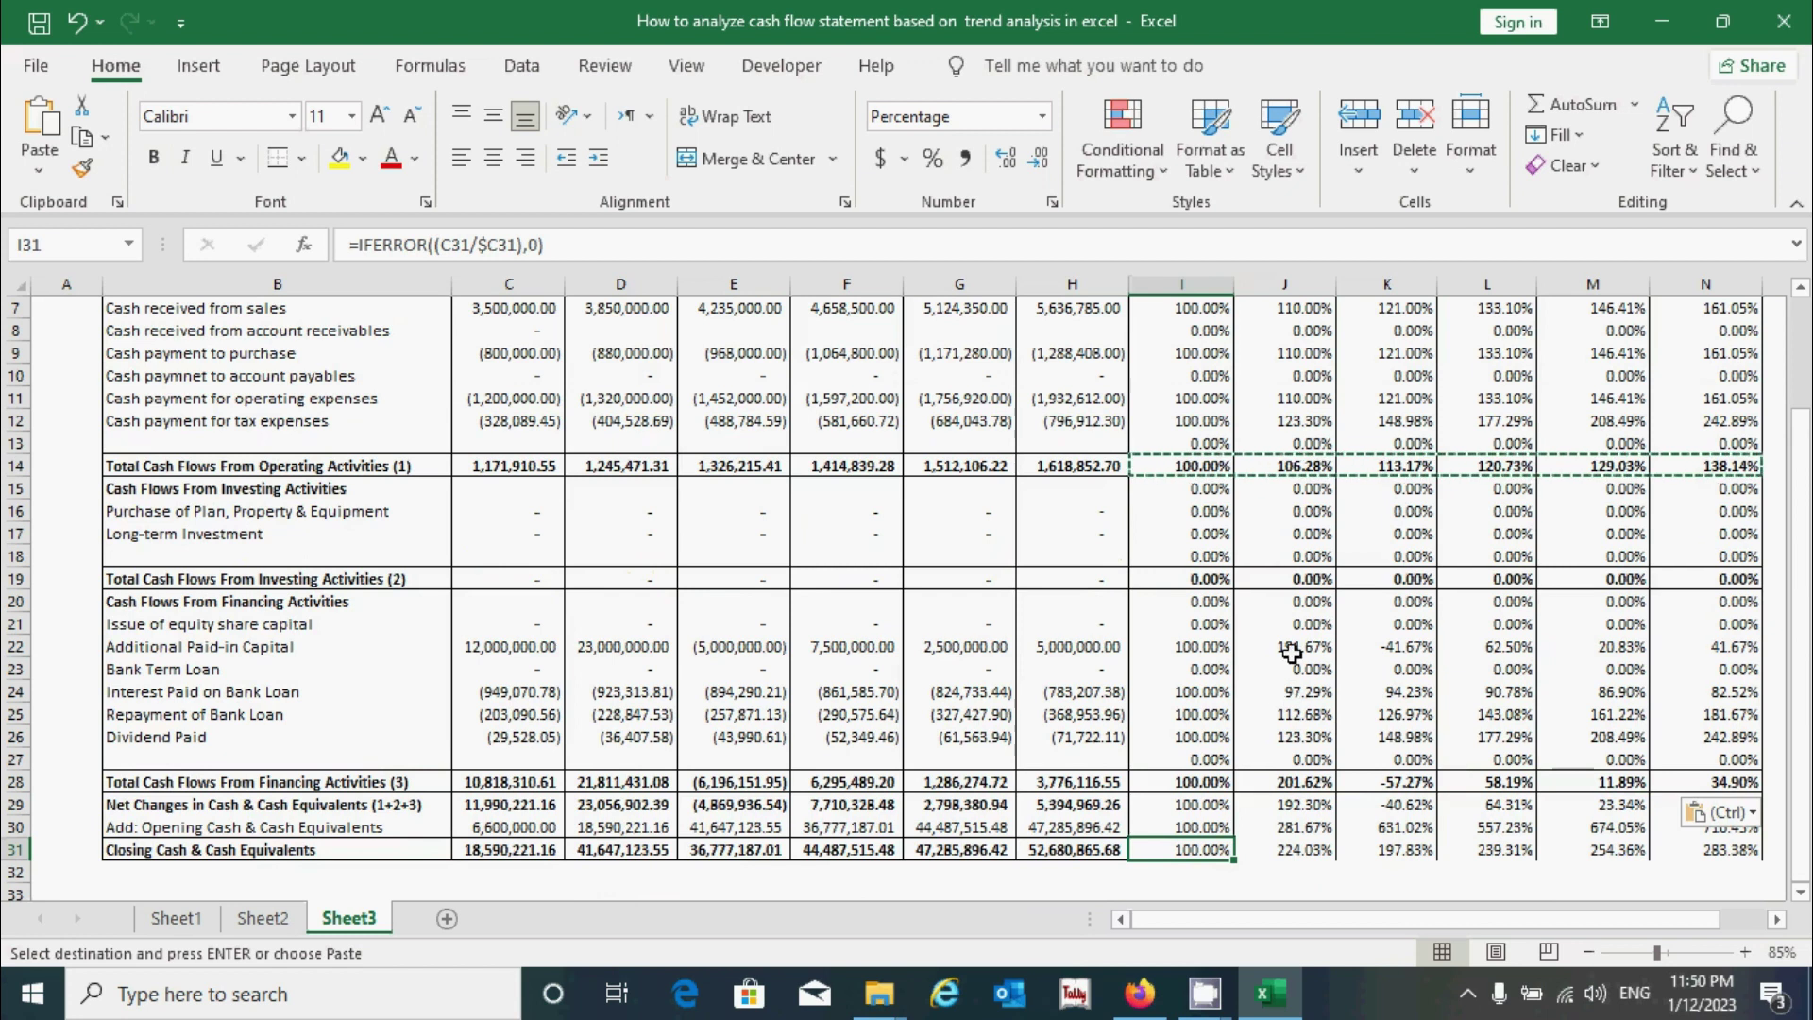
key("ctrl+v")
left_click(1181, 668)
scroll(1328, 730, "up", 2)
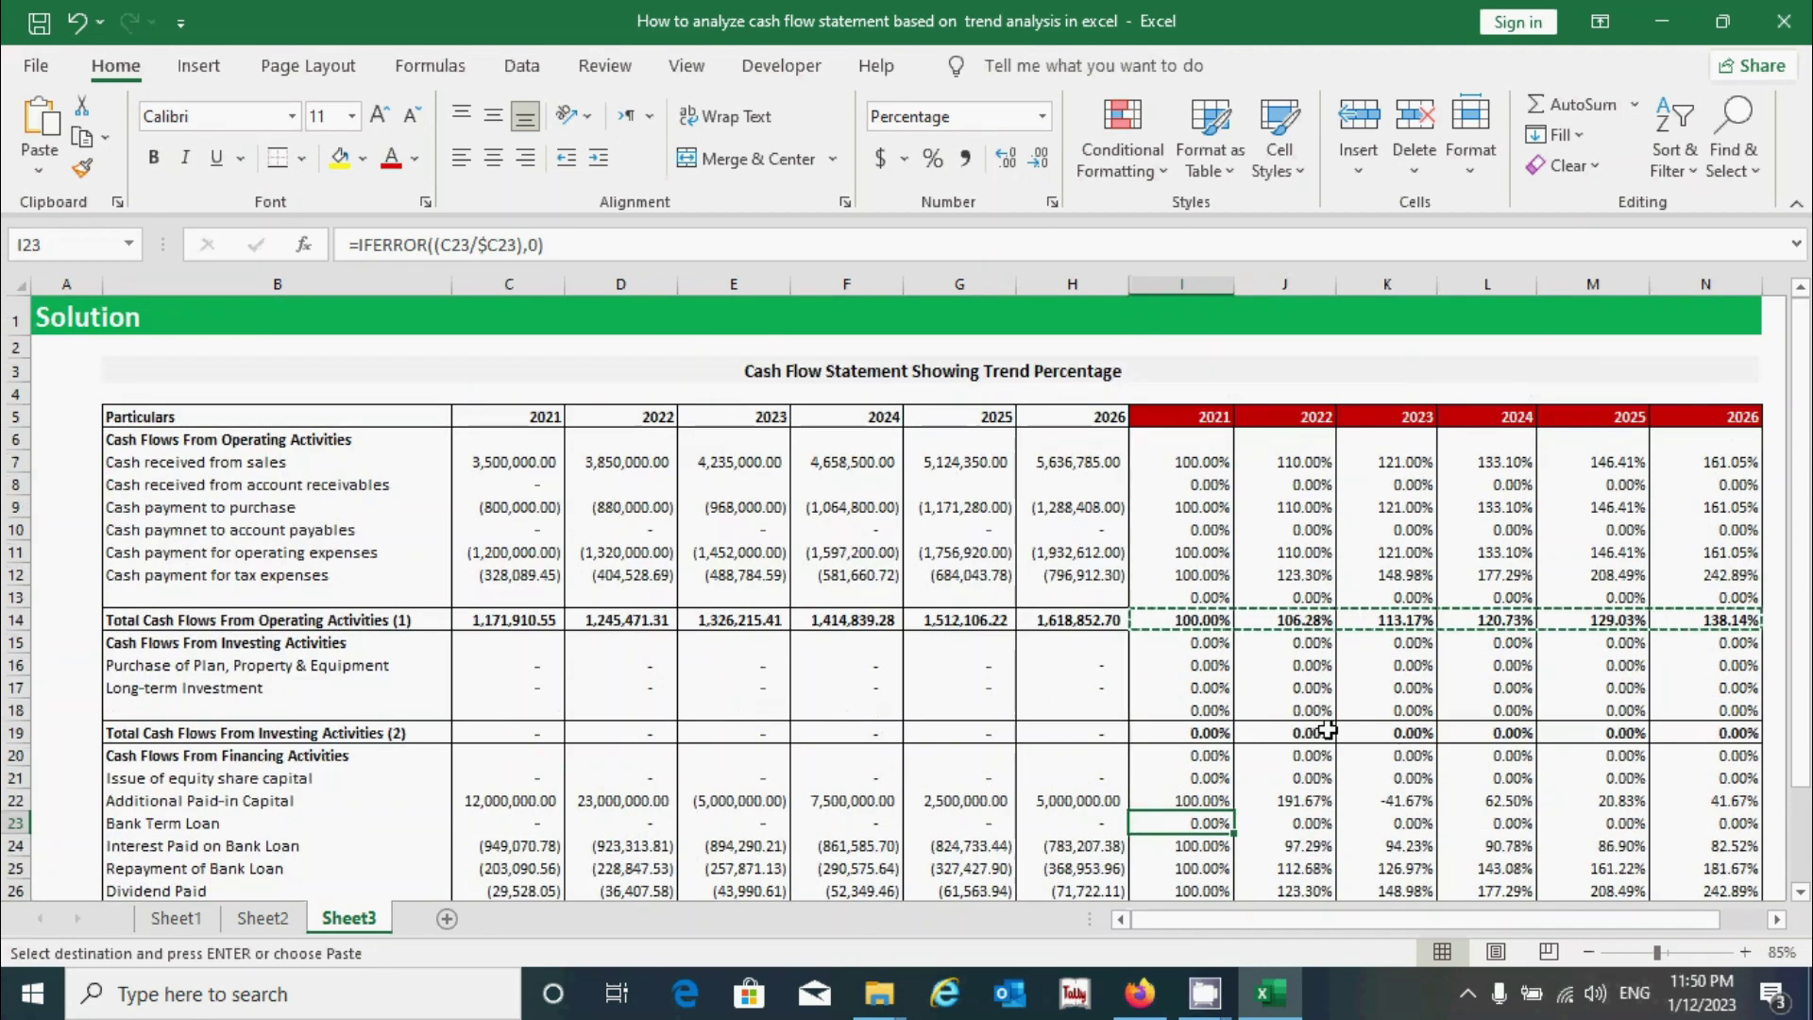
key("Escape")
left_click(1334, 689)
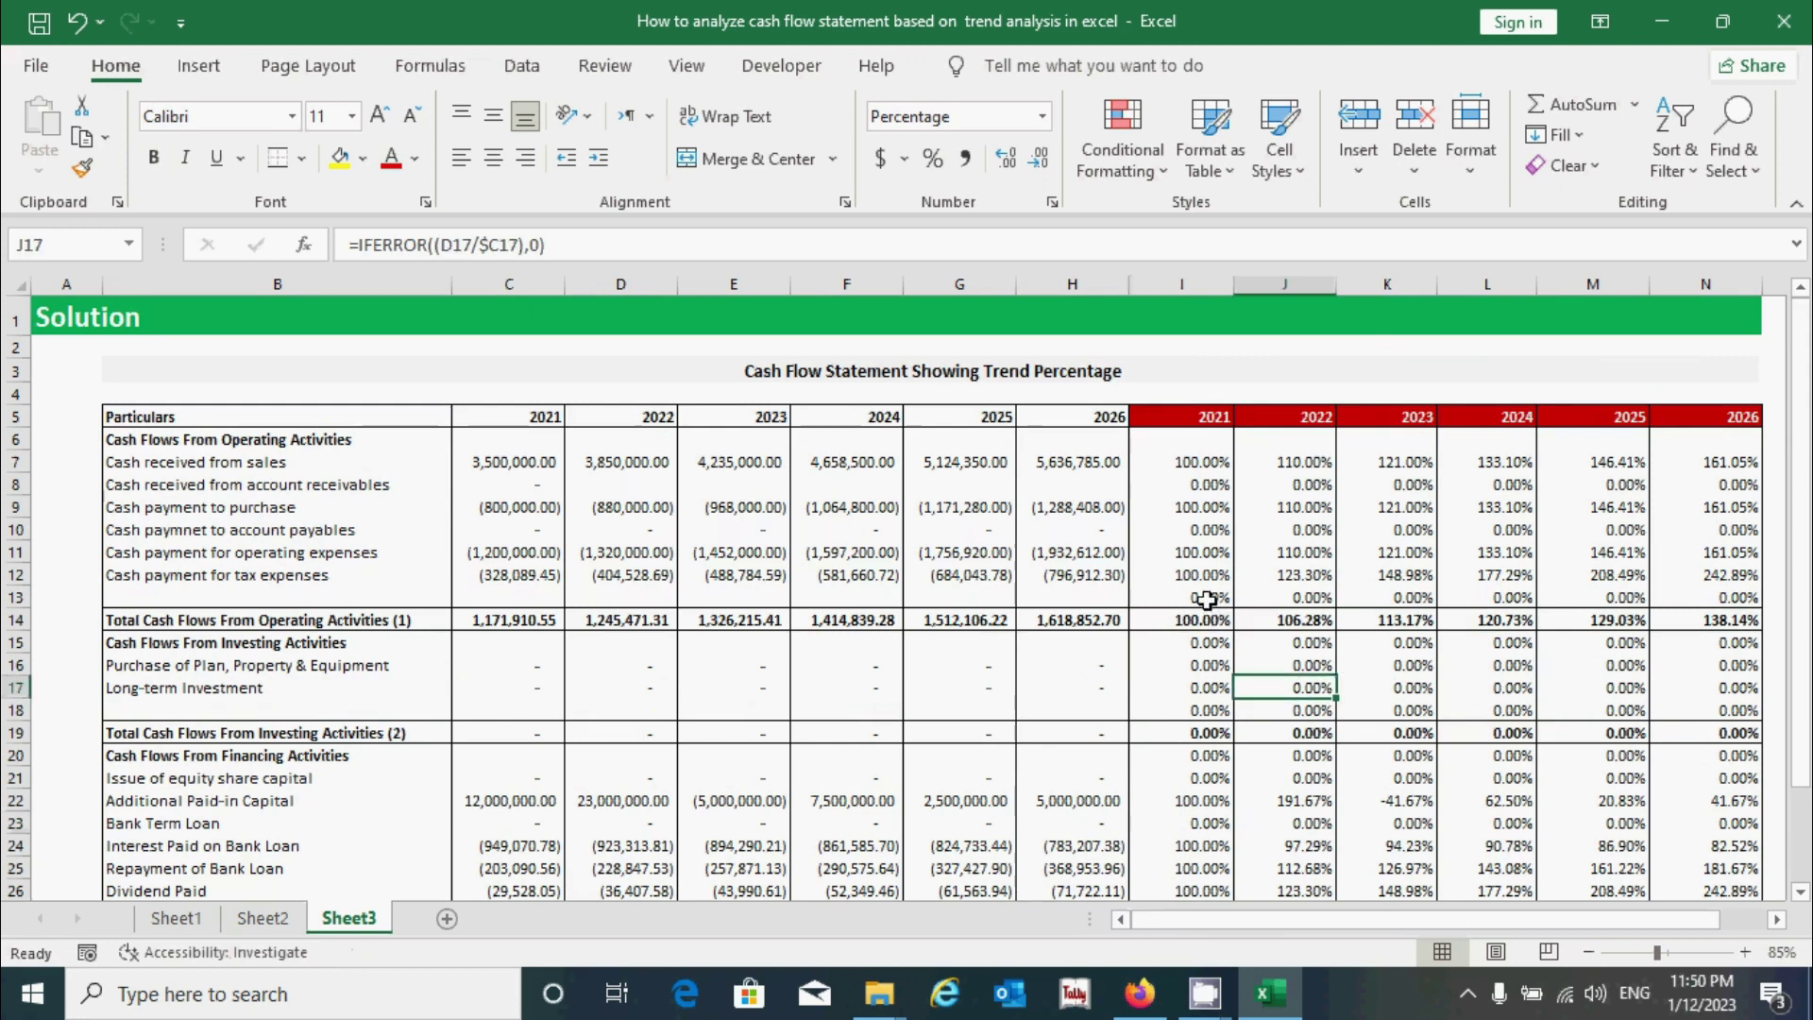
- Clear the zero percentages from blank row 13 and rows 15 and 18
left_click_drag(1207, 598, 1597, 598)
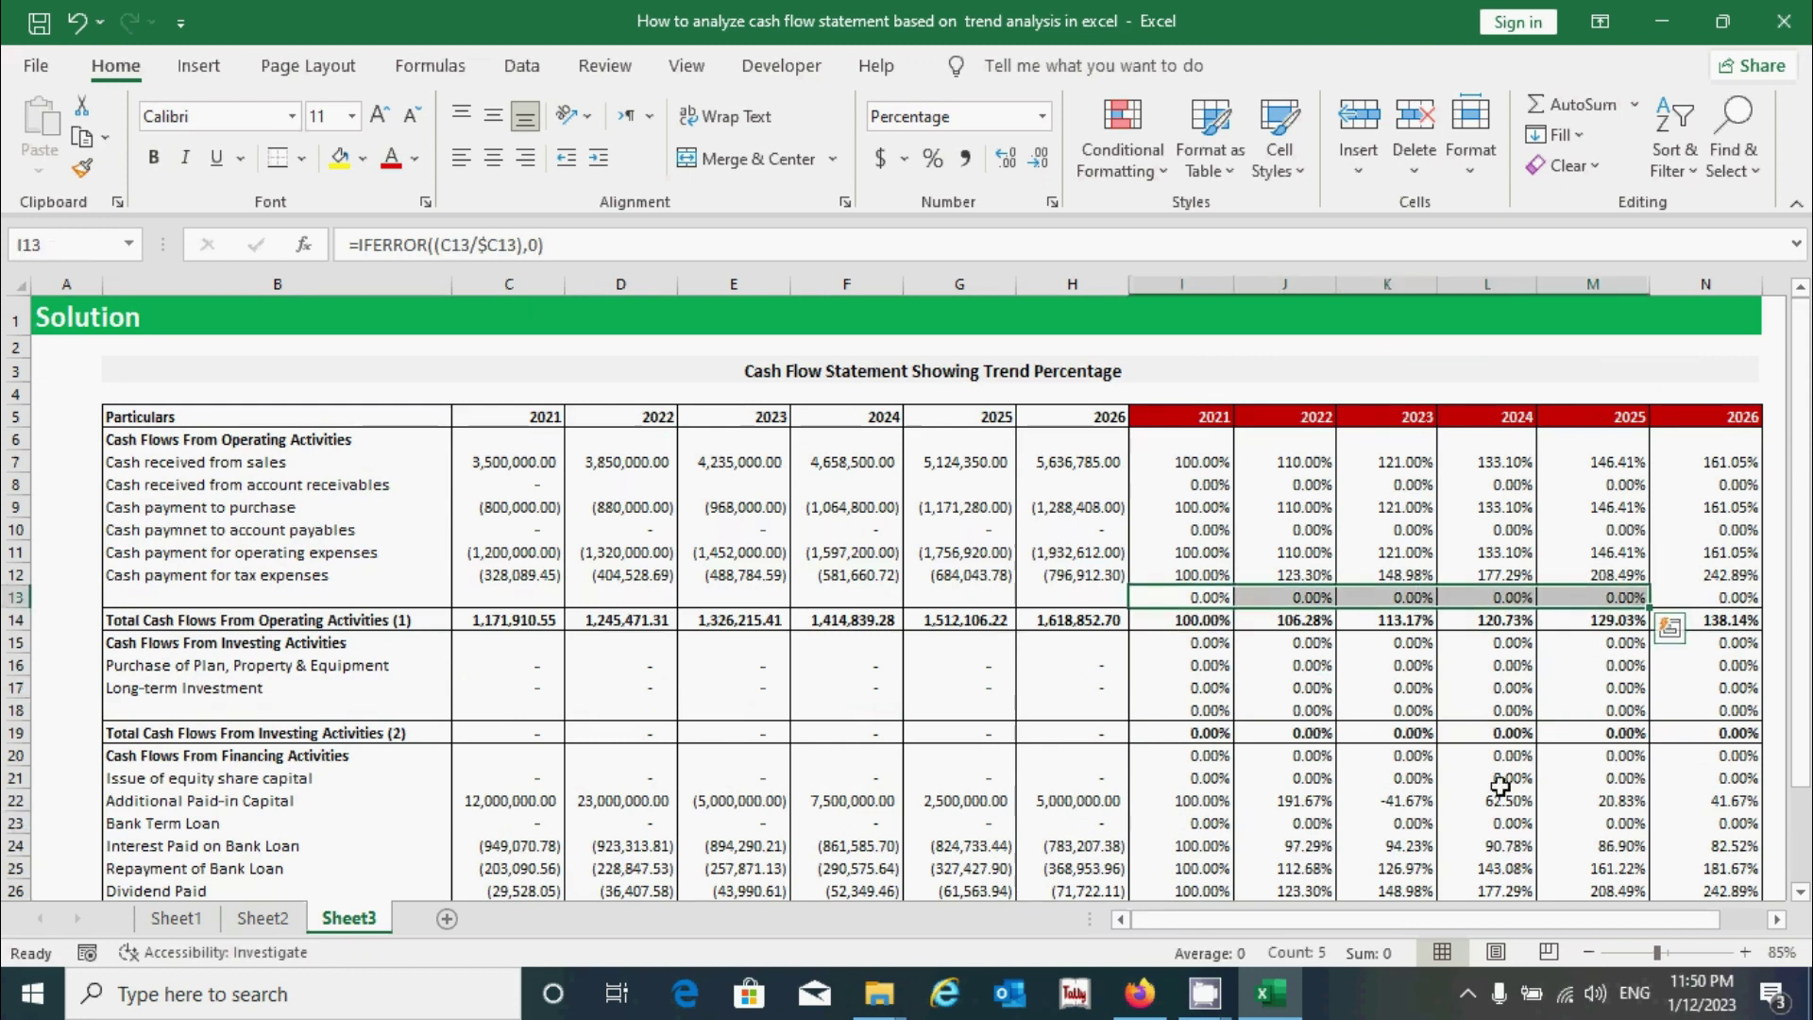
left_click(365, 597)
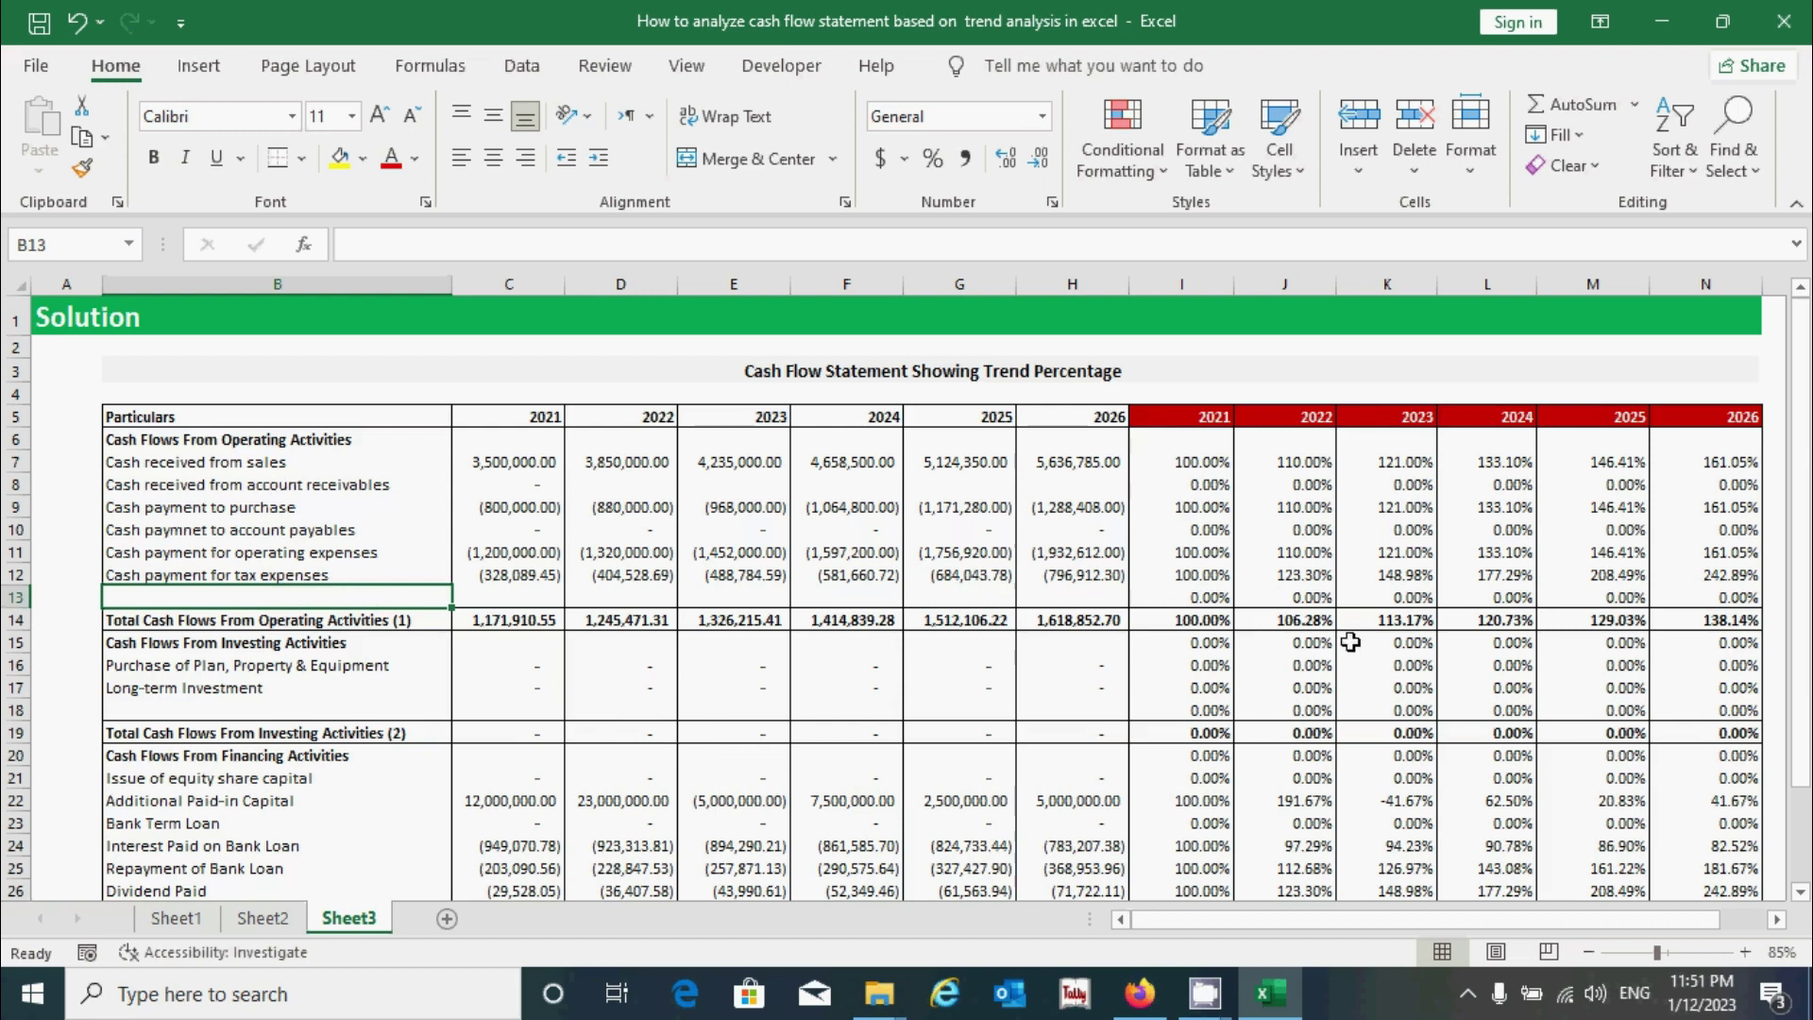
left_click_drag(1211, 597, 1752, 601)
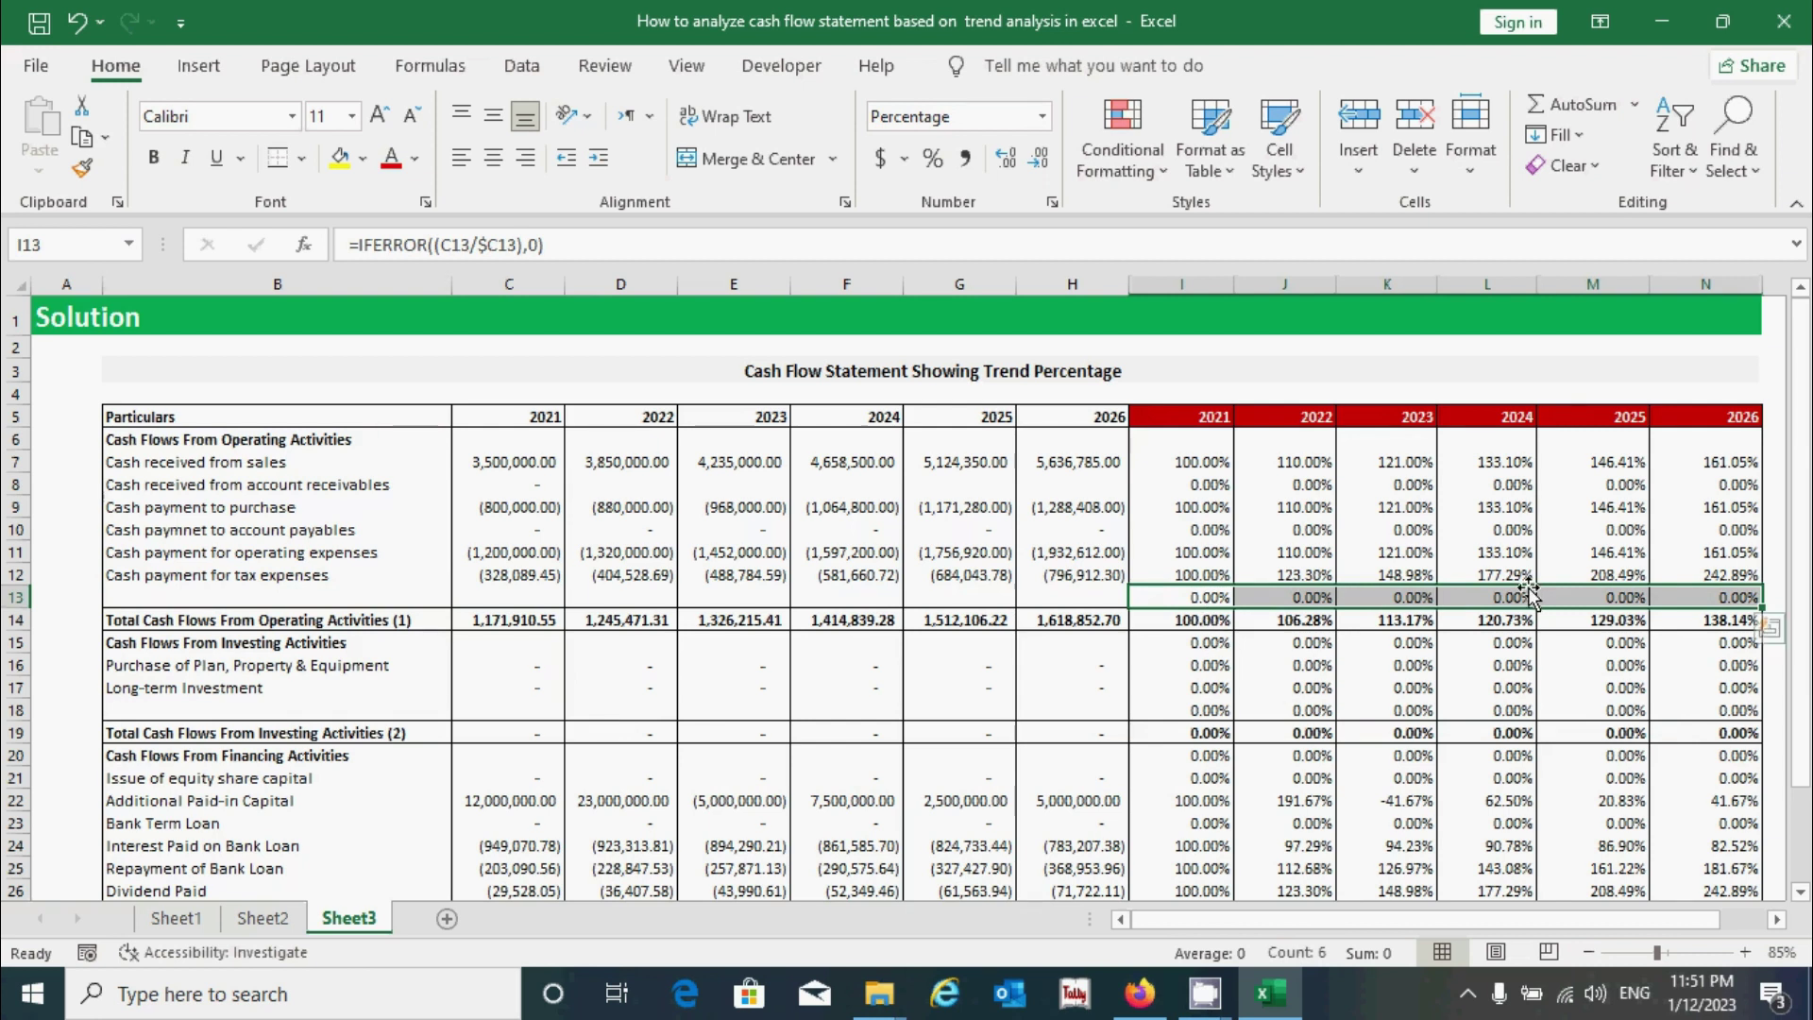
key("Delete")
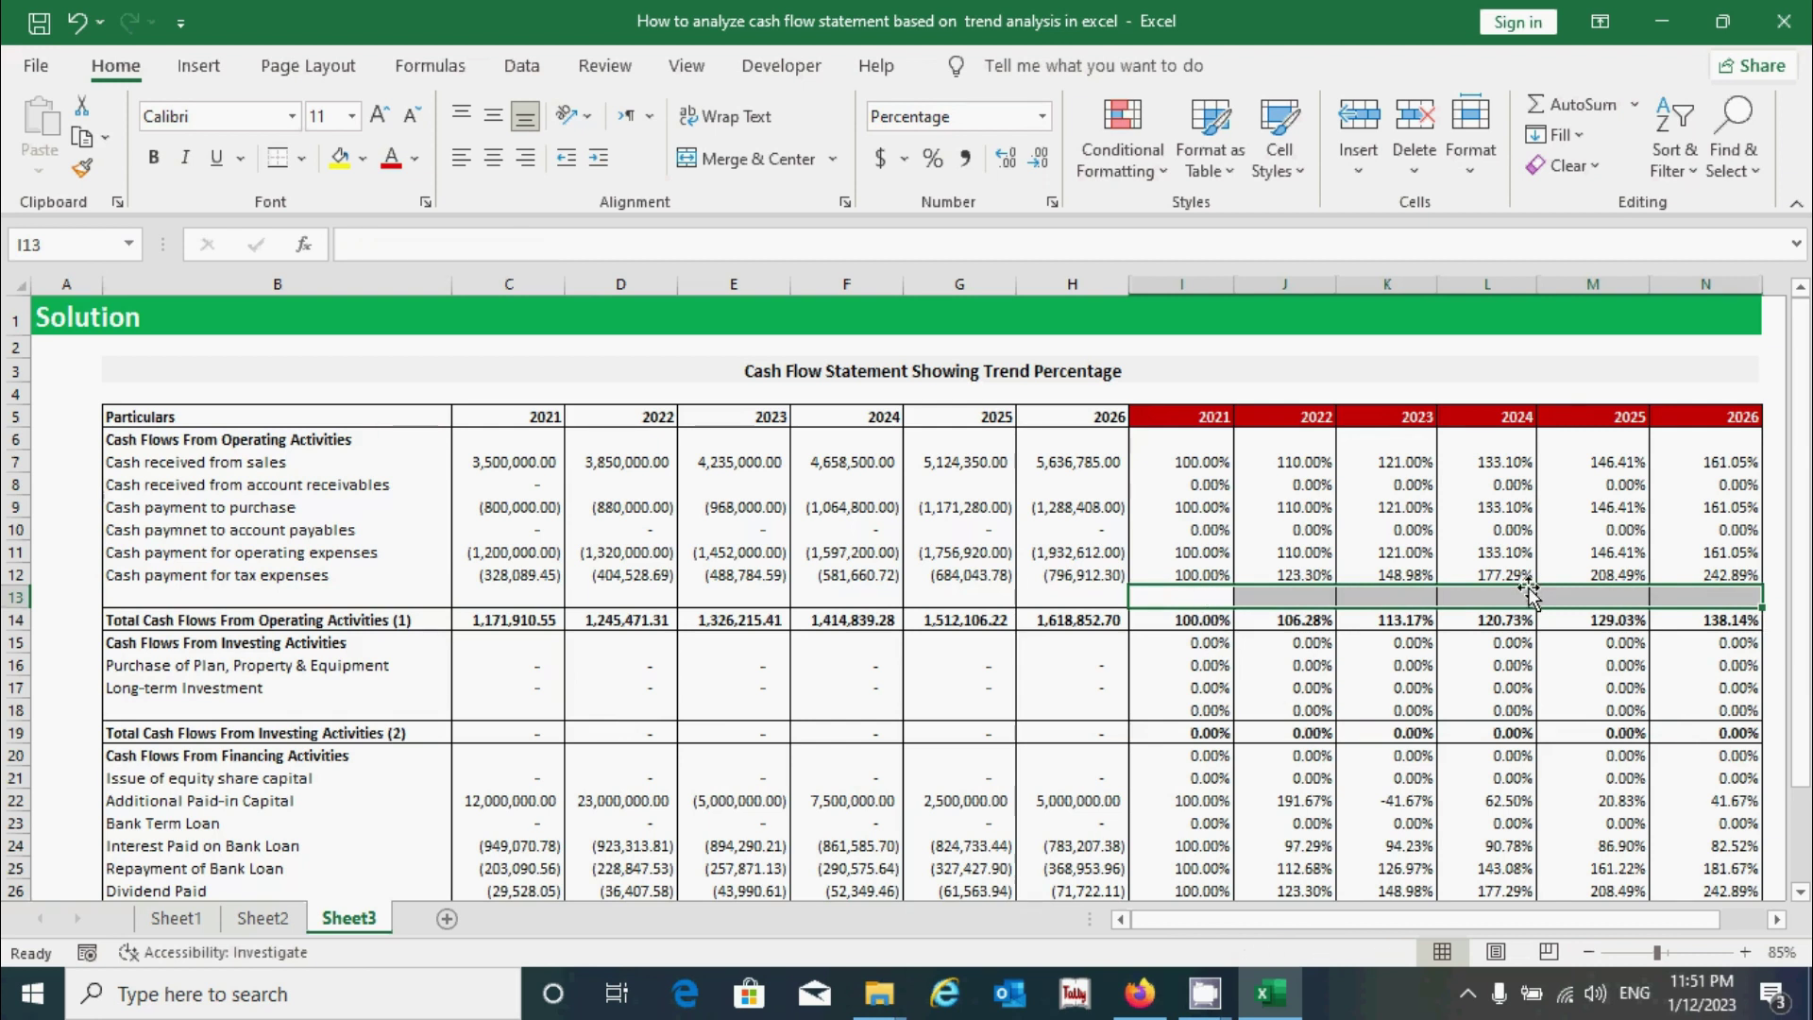
left_click_drag(1182, 643, 1681, 638)
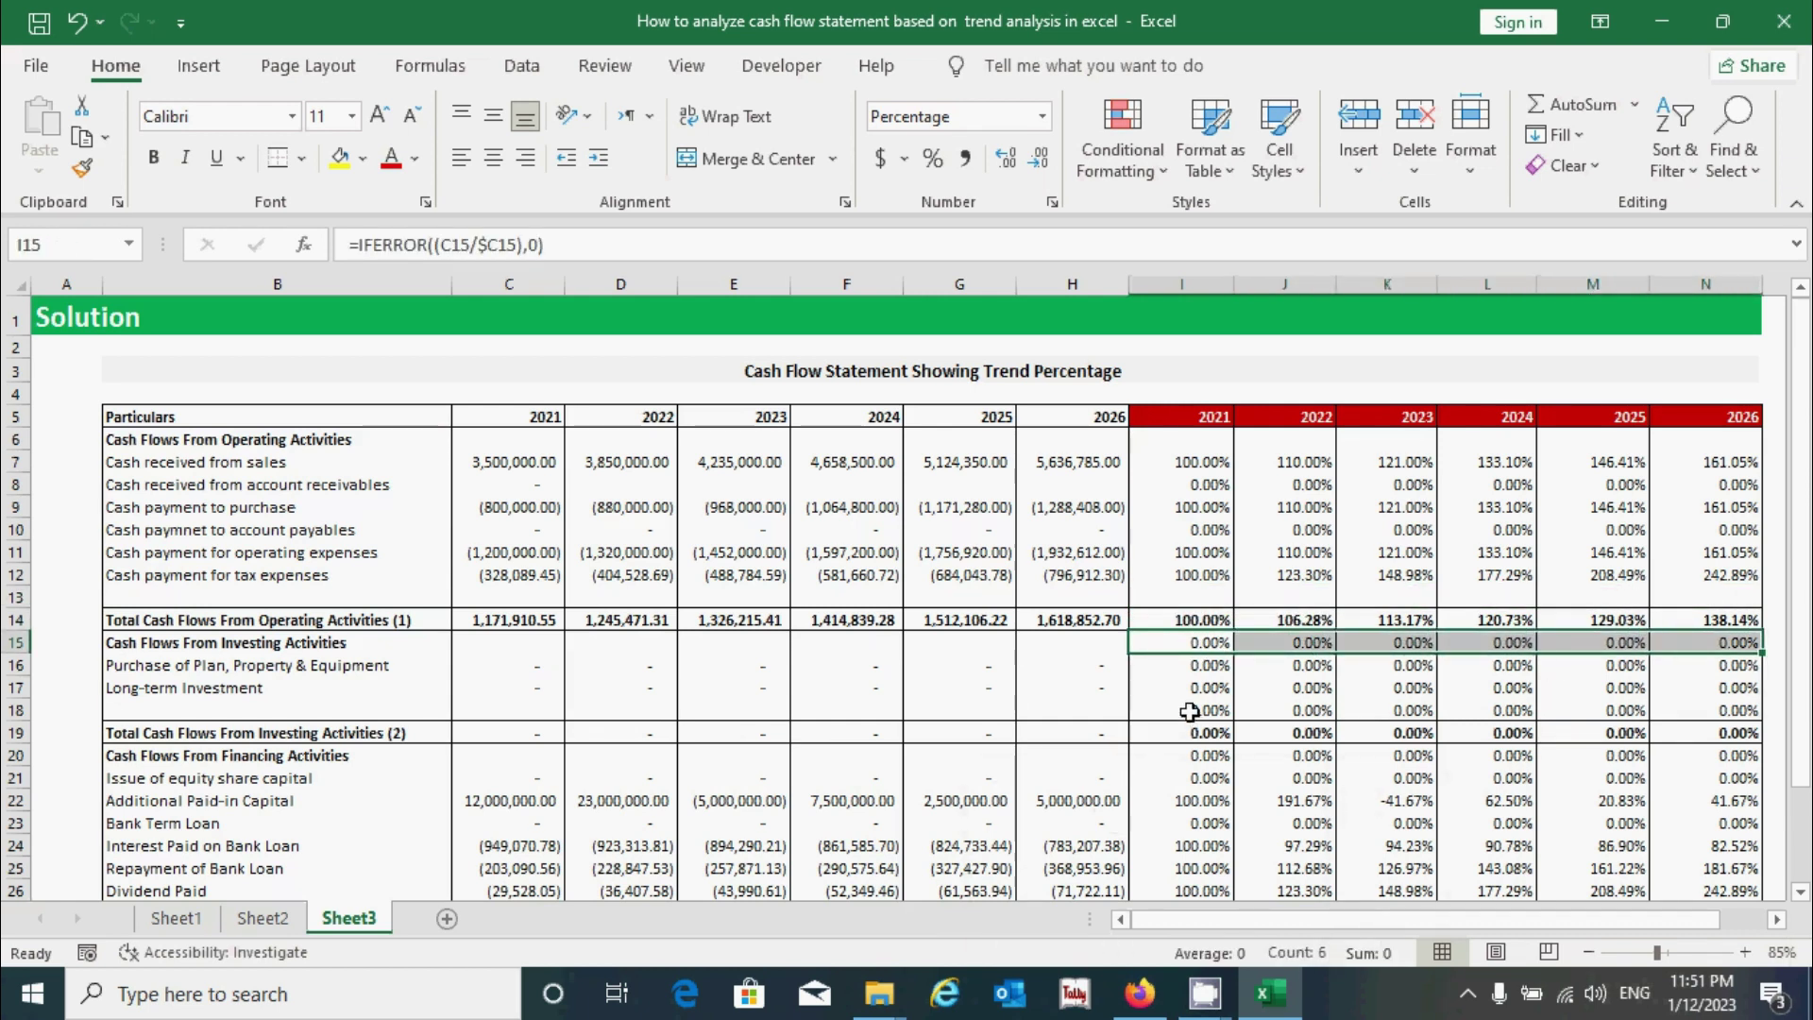
left_click_drag(1196, 709, 1691, 703)
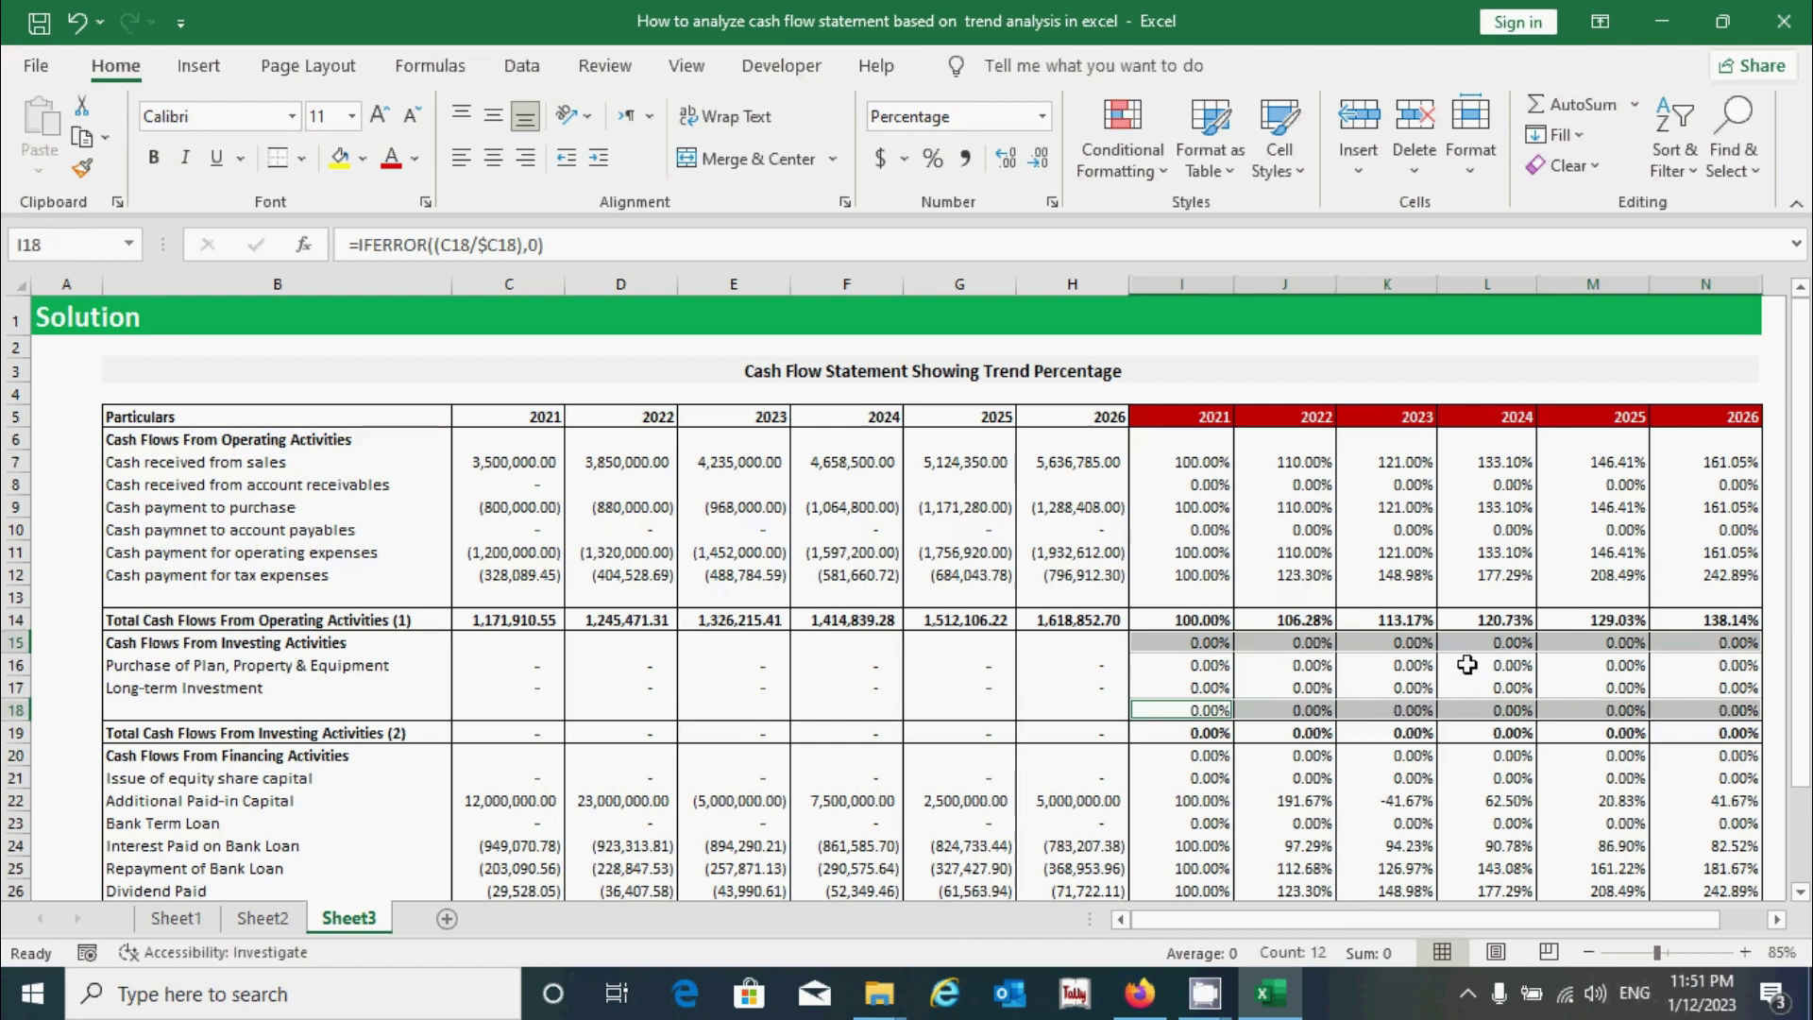
key("Delete")
- Clear the zero percentages from financing heading row 20 and blank row 27
scroll(1433, 562, "down", 3)
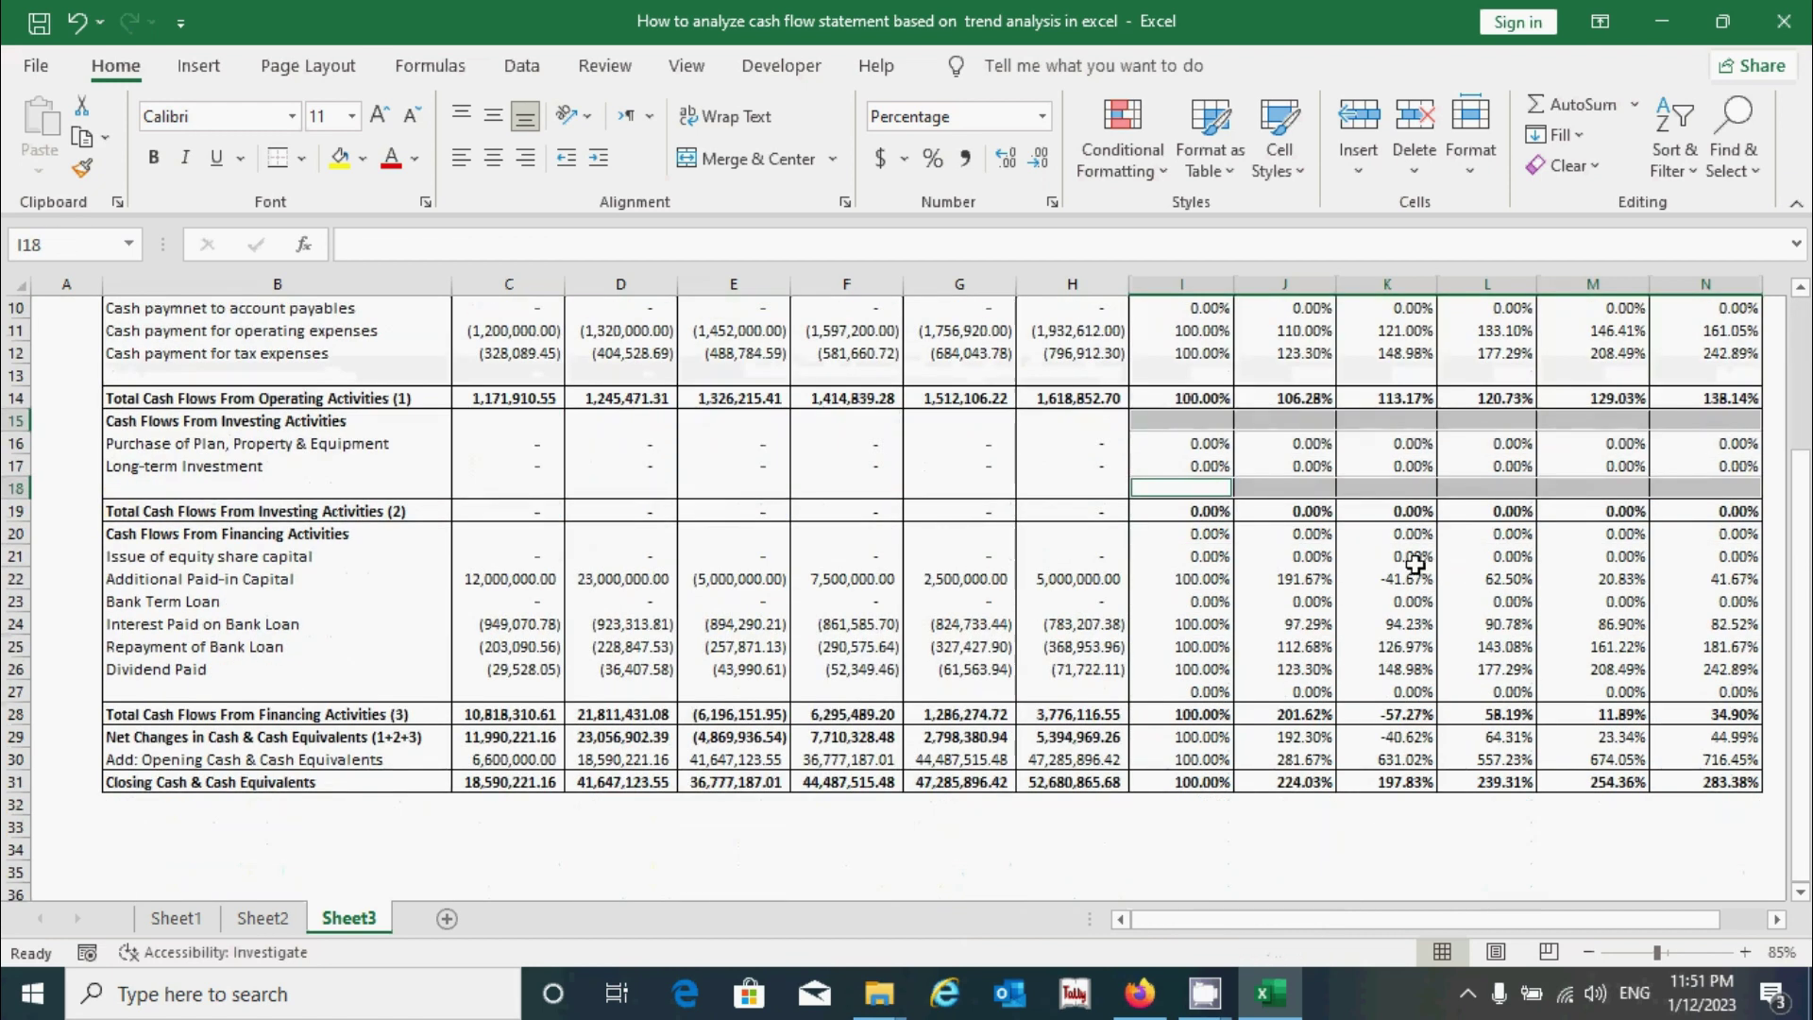
left_click(1196, 534)
left_click_drag(1195, 534, 1719, 539)
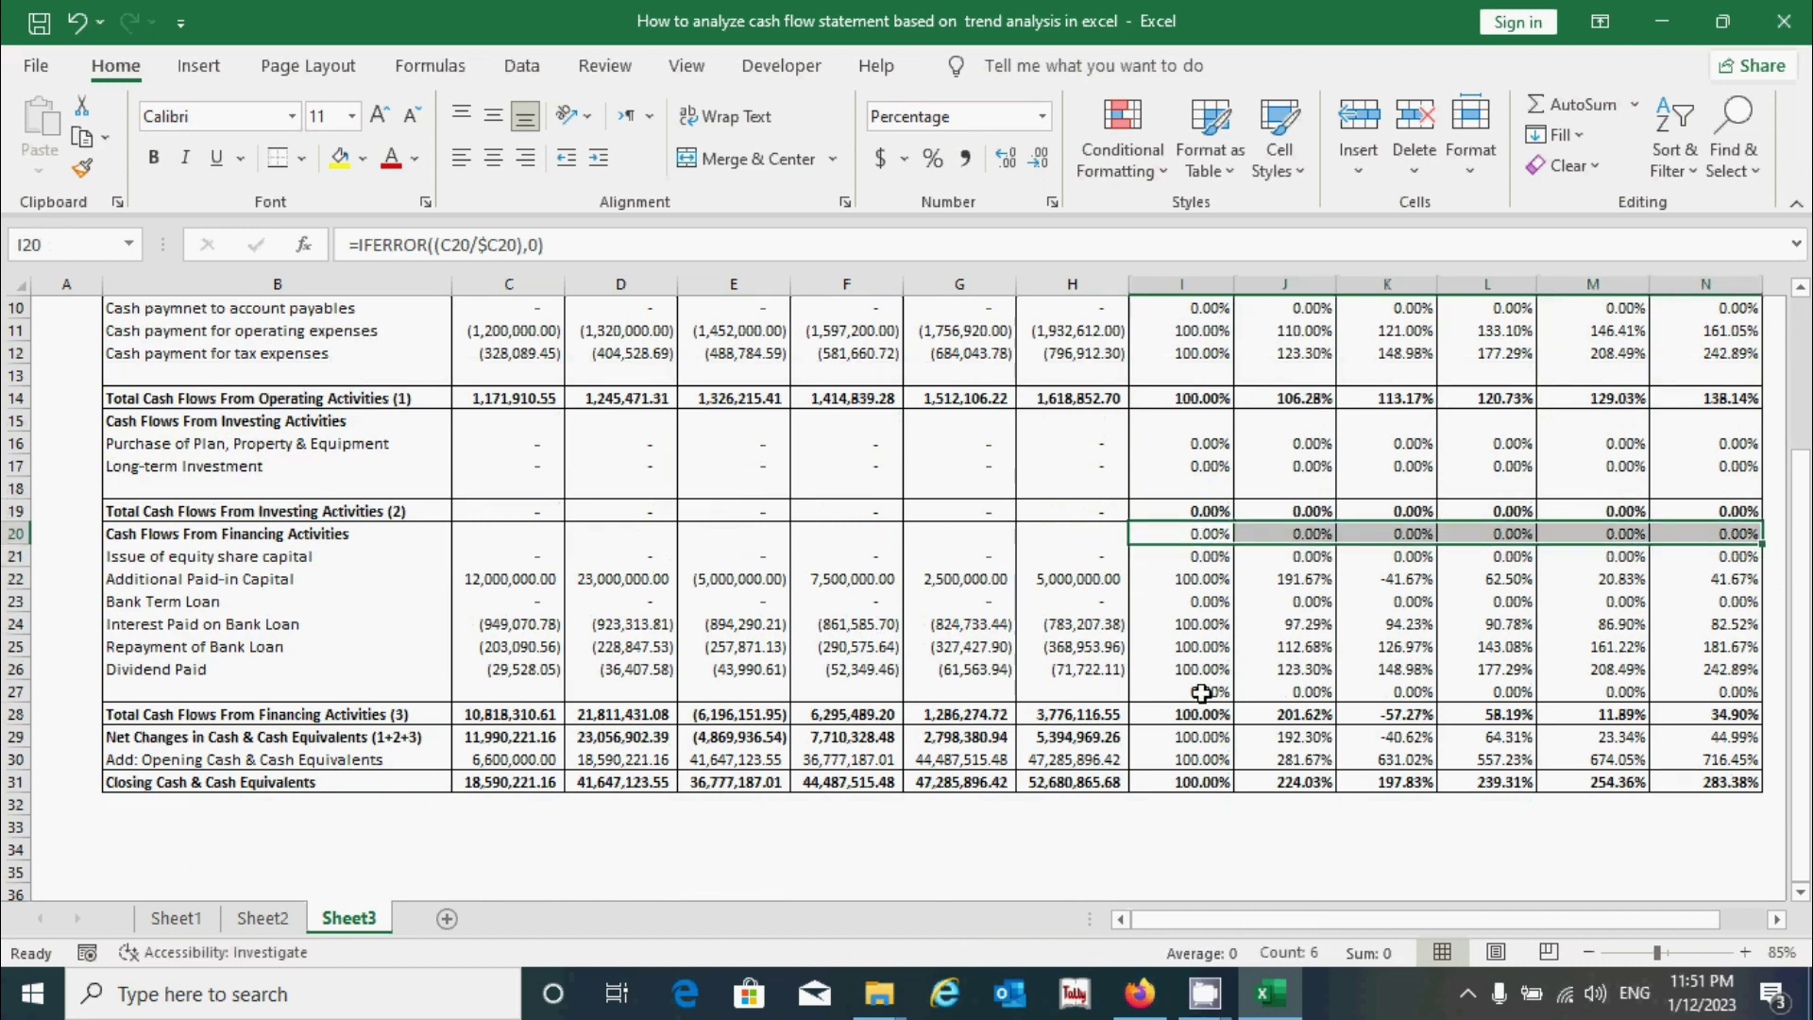
left_click_drag(1182, 692, 1681, 697)
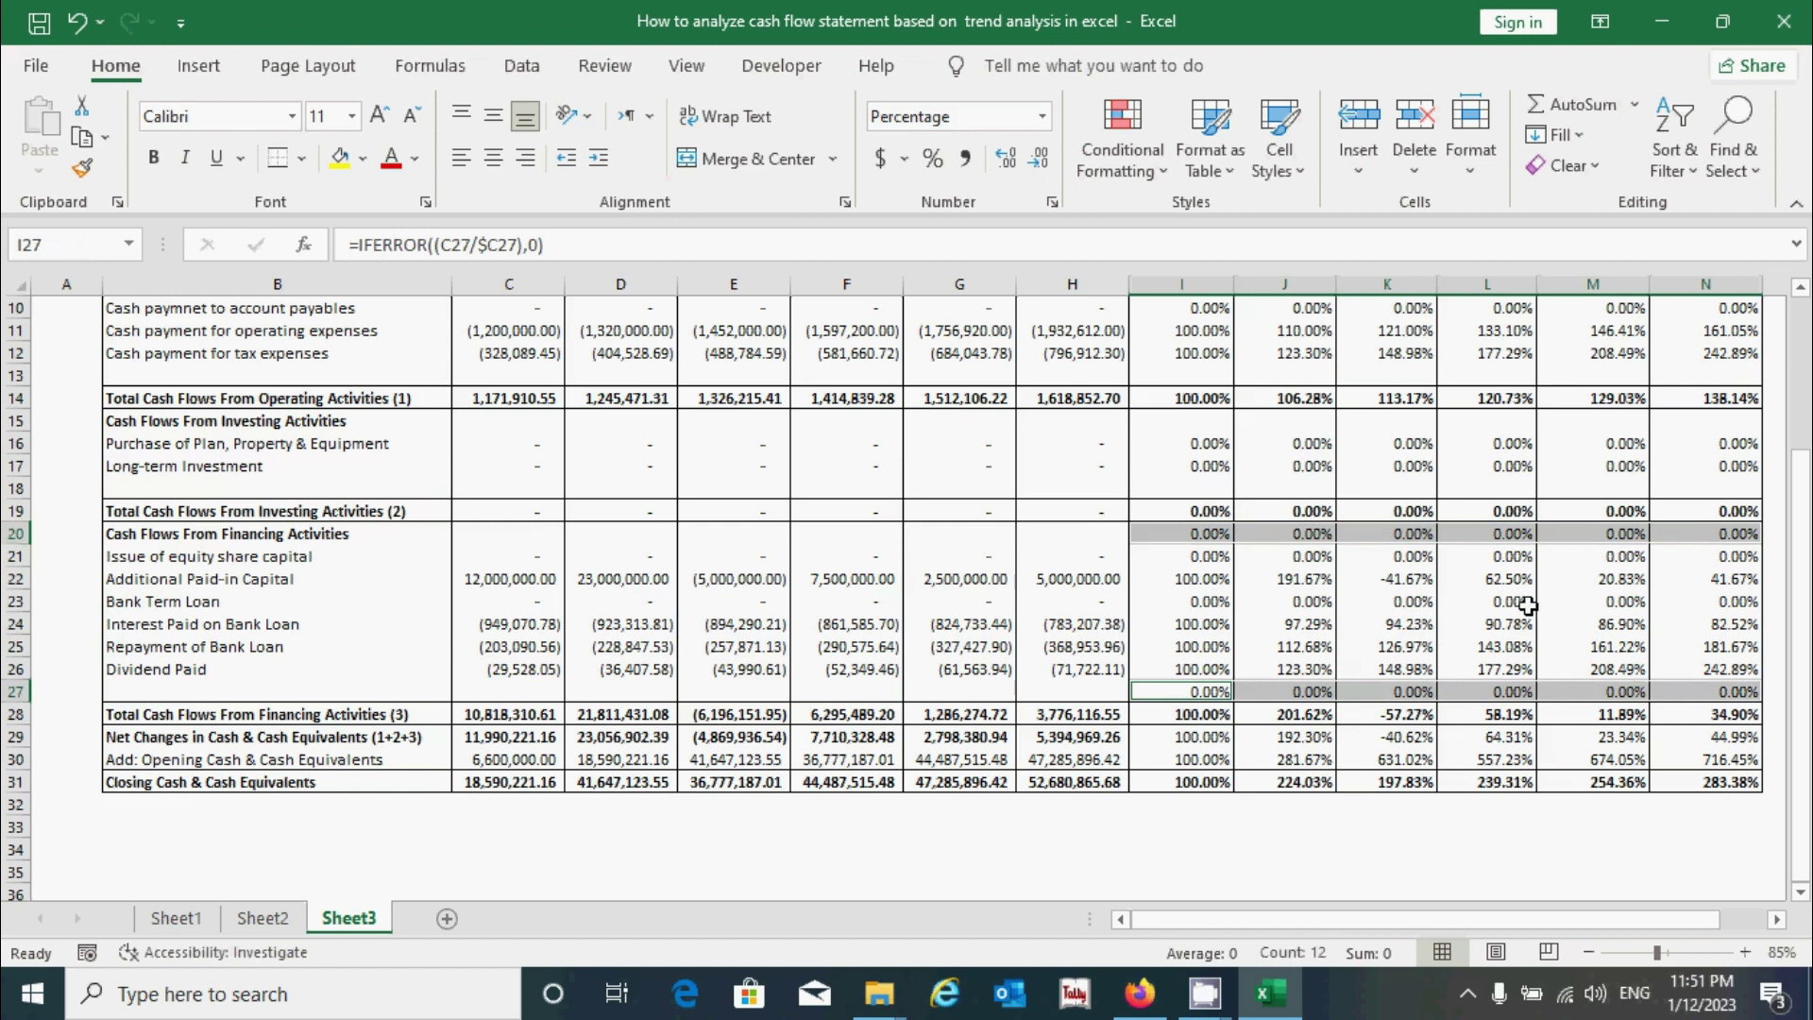
left_click(1329, 606)
scroll(1329, 605, "up", 1)
- Bold the row 29 Net Changes in Cash trend percentages I29:N29
left_click_drag(1195, 804, 1688, 802)
key("ctrl+b")
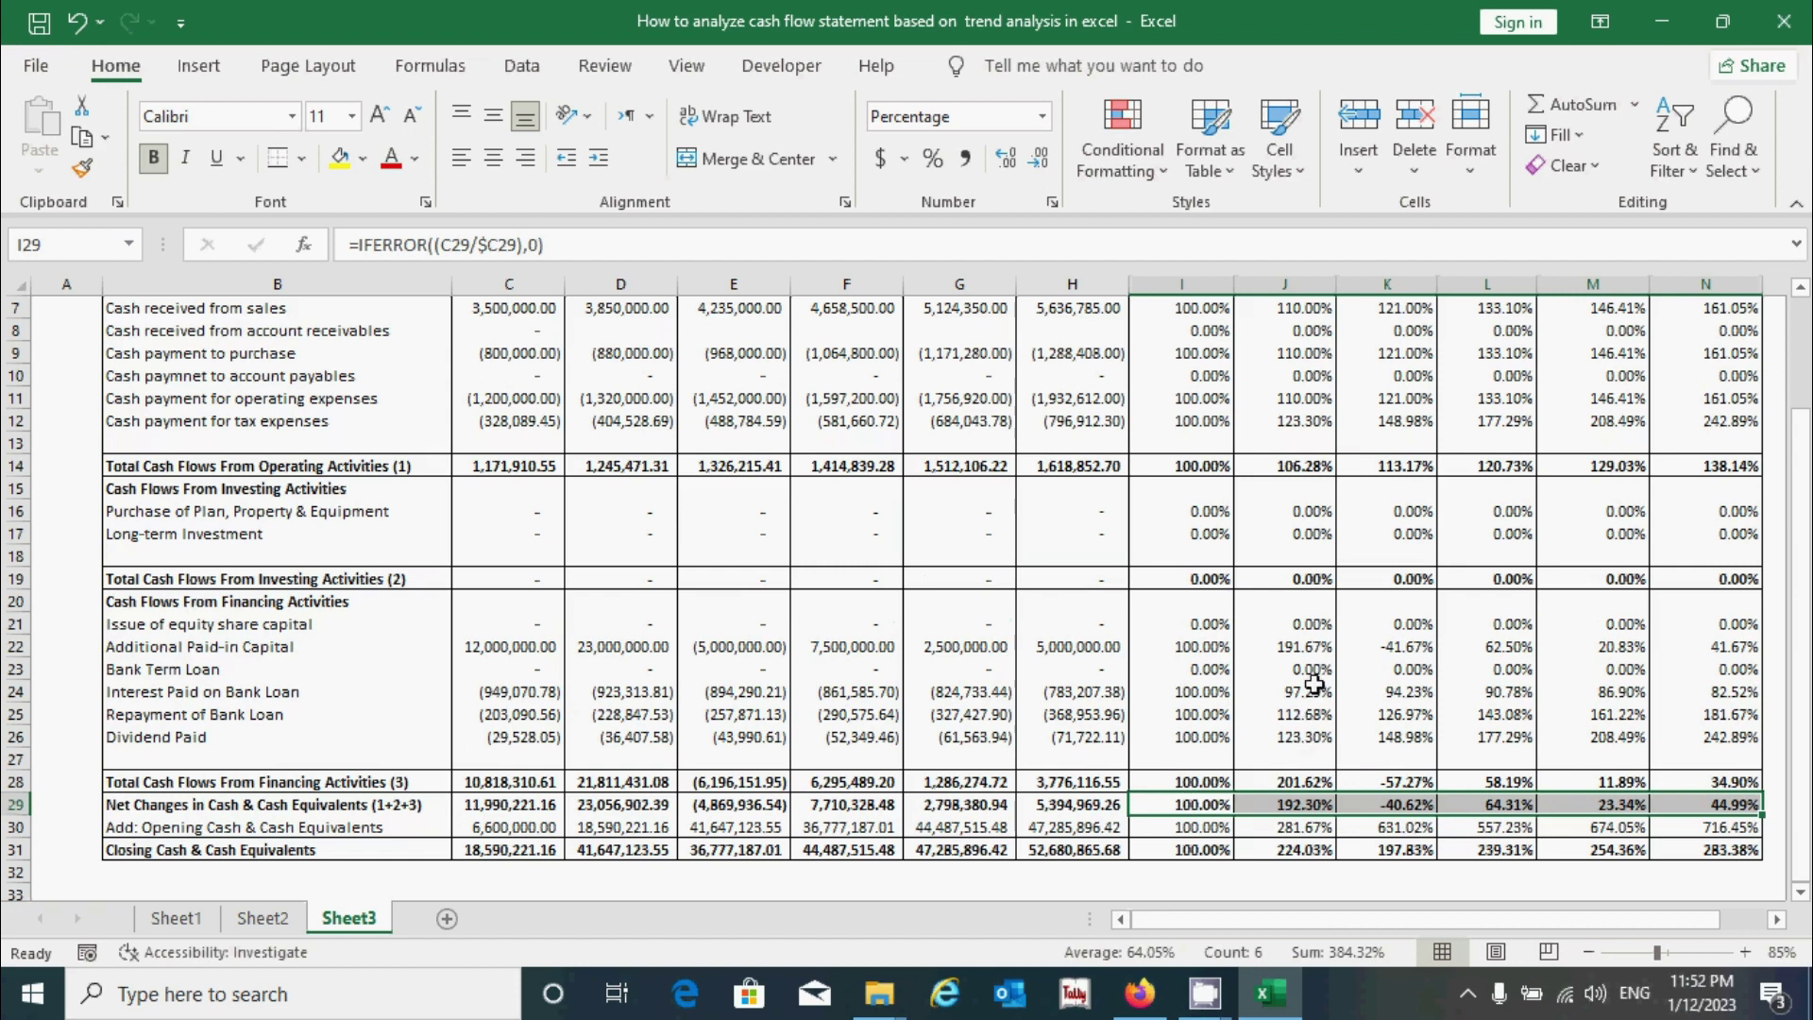
left_click(1298, 650)
scroll(1286, 564, "up", 3)
key("Up")
key("Up")
key("Up")
key("Up")
key("Up")
key("Up")
key("Up")
key("Up")
key("Up")
key("Up")
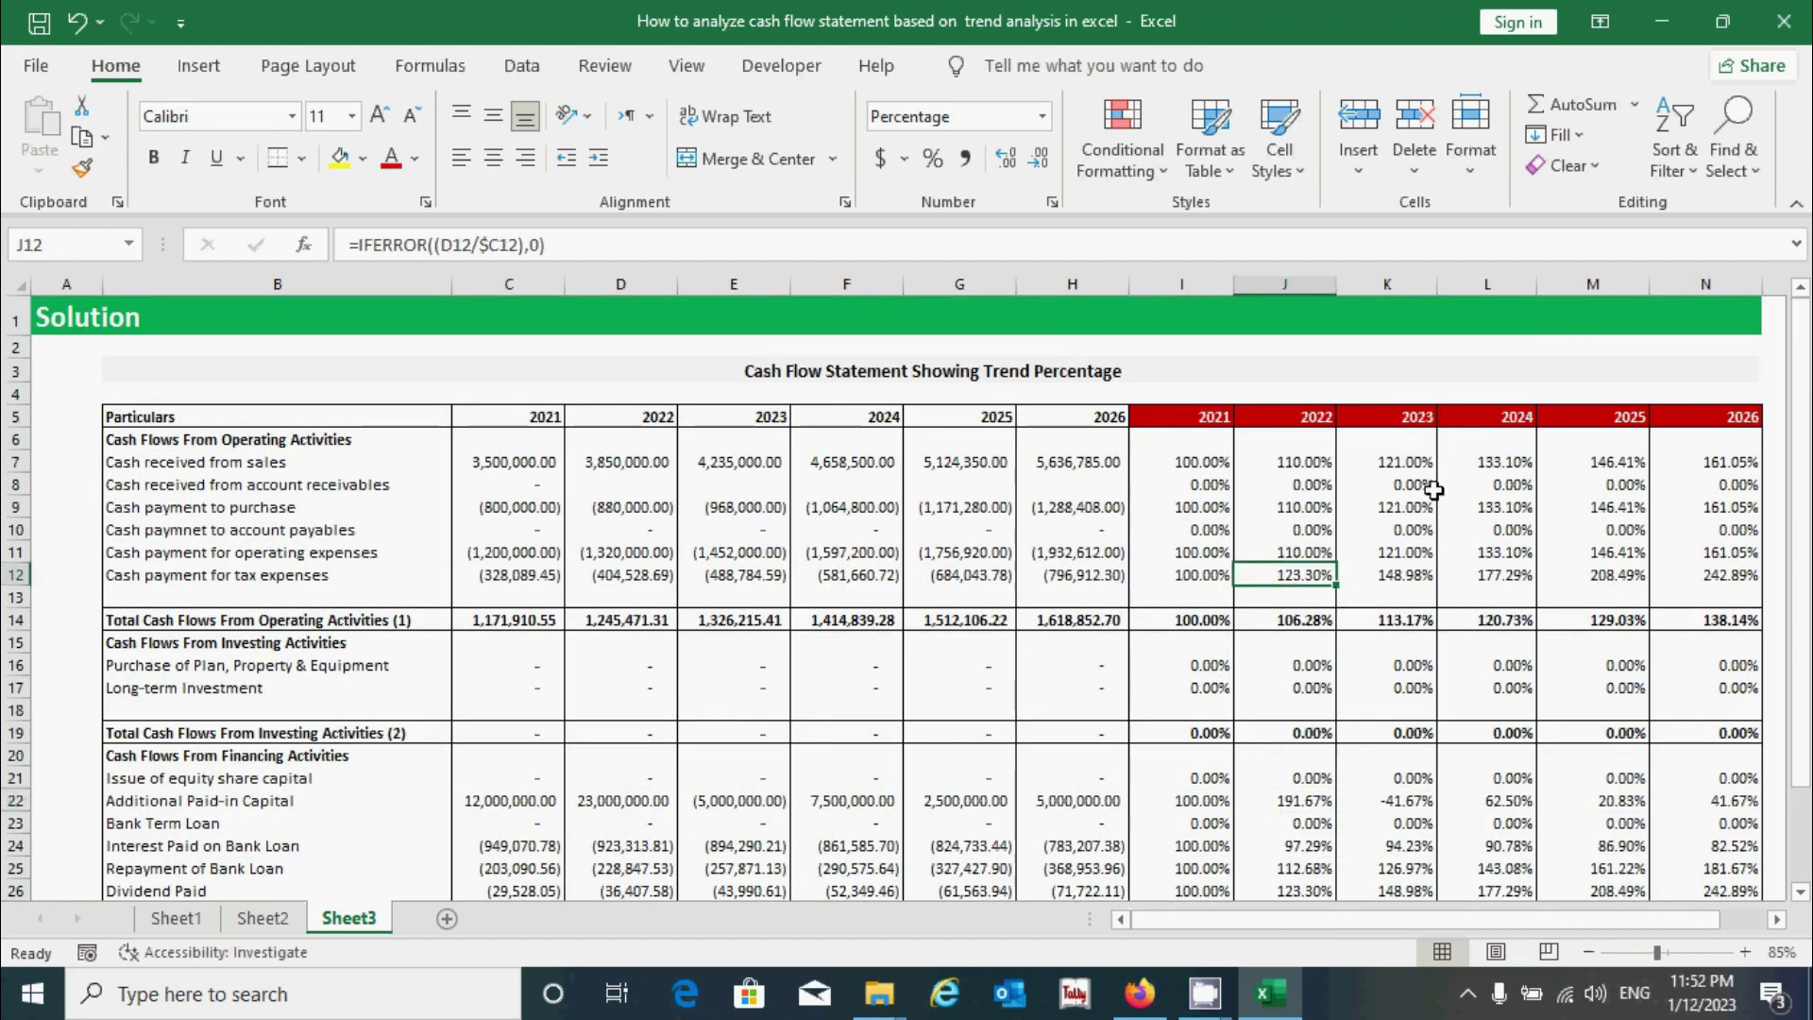
scroll(1420, 701, "down", 2)
scroll(1423, 696, "up", 1)
scroll(1423, 696, "up", 2)
left_click(1356, 652)
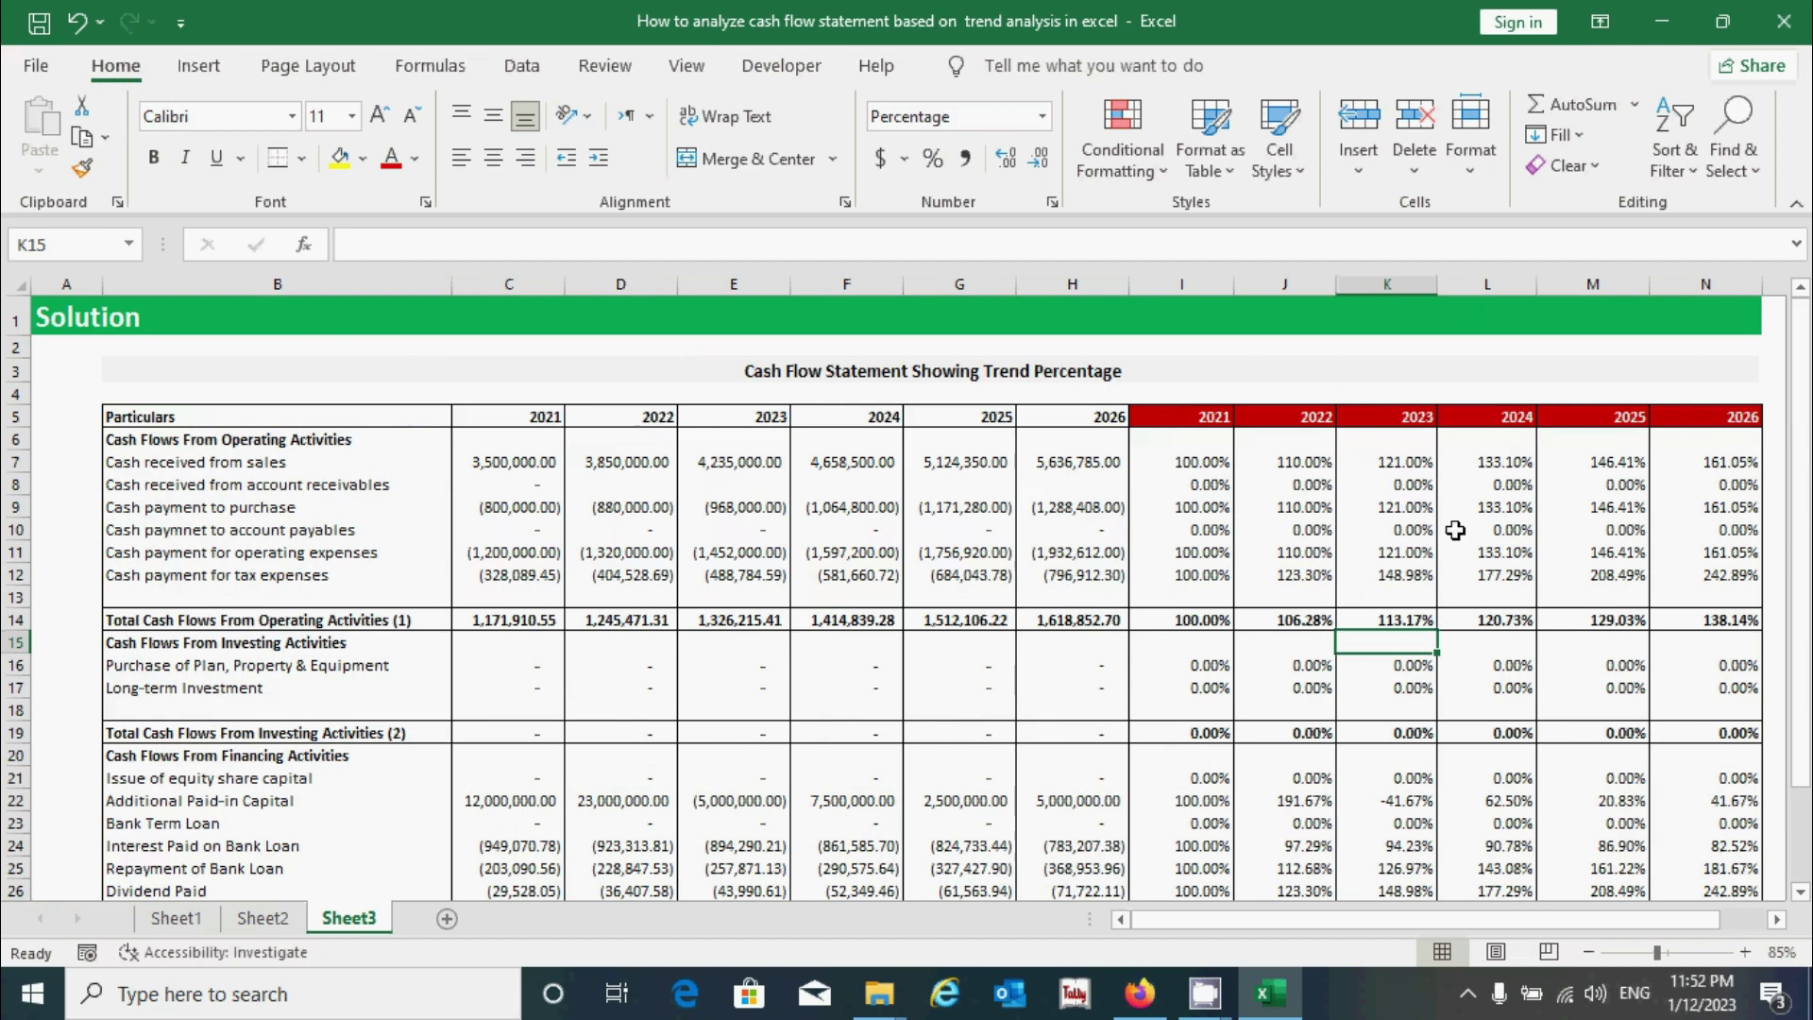
left_click(272, 466)
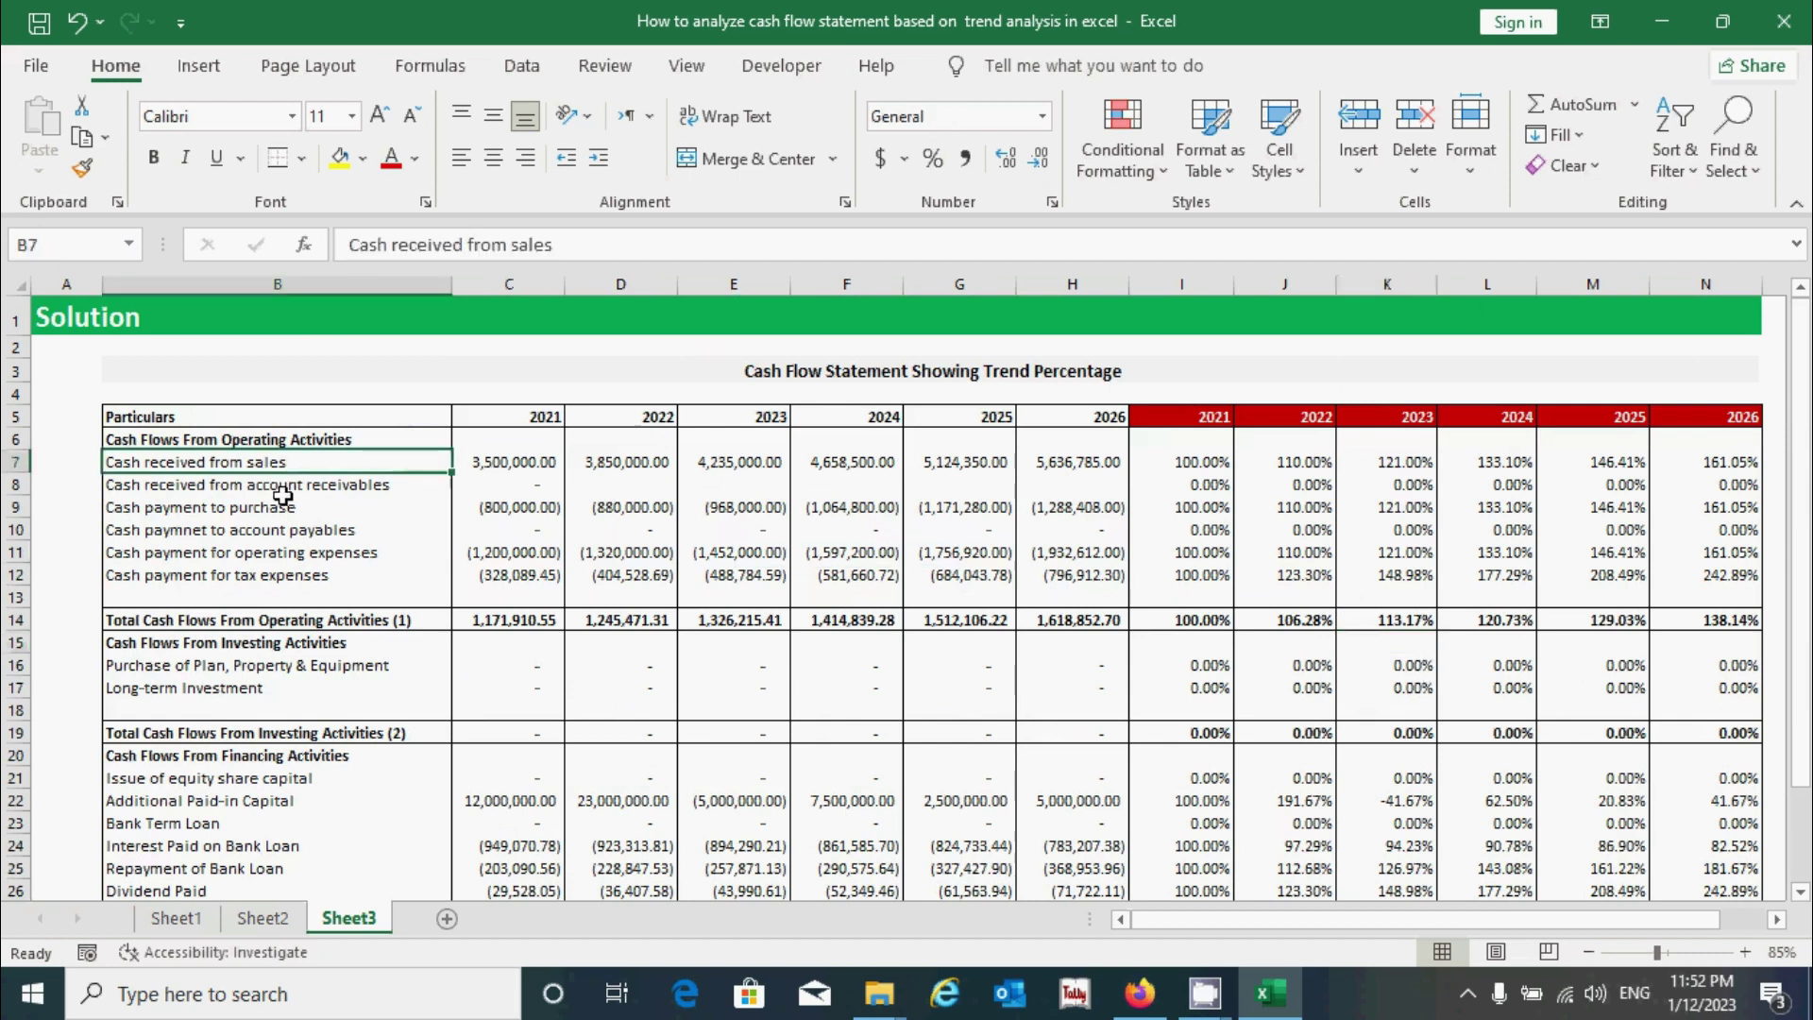
left_click(1169, 465)
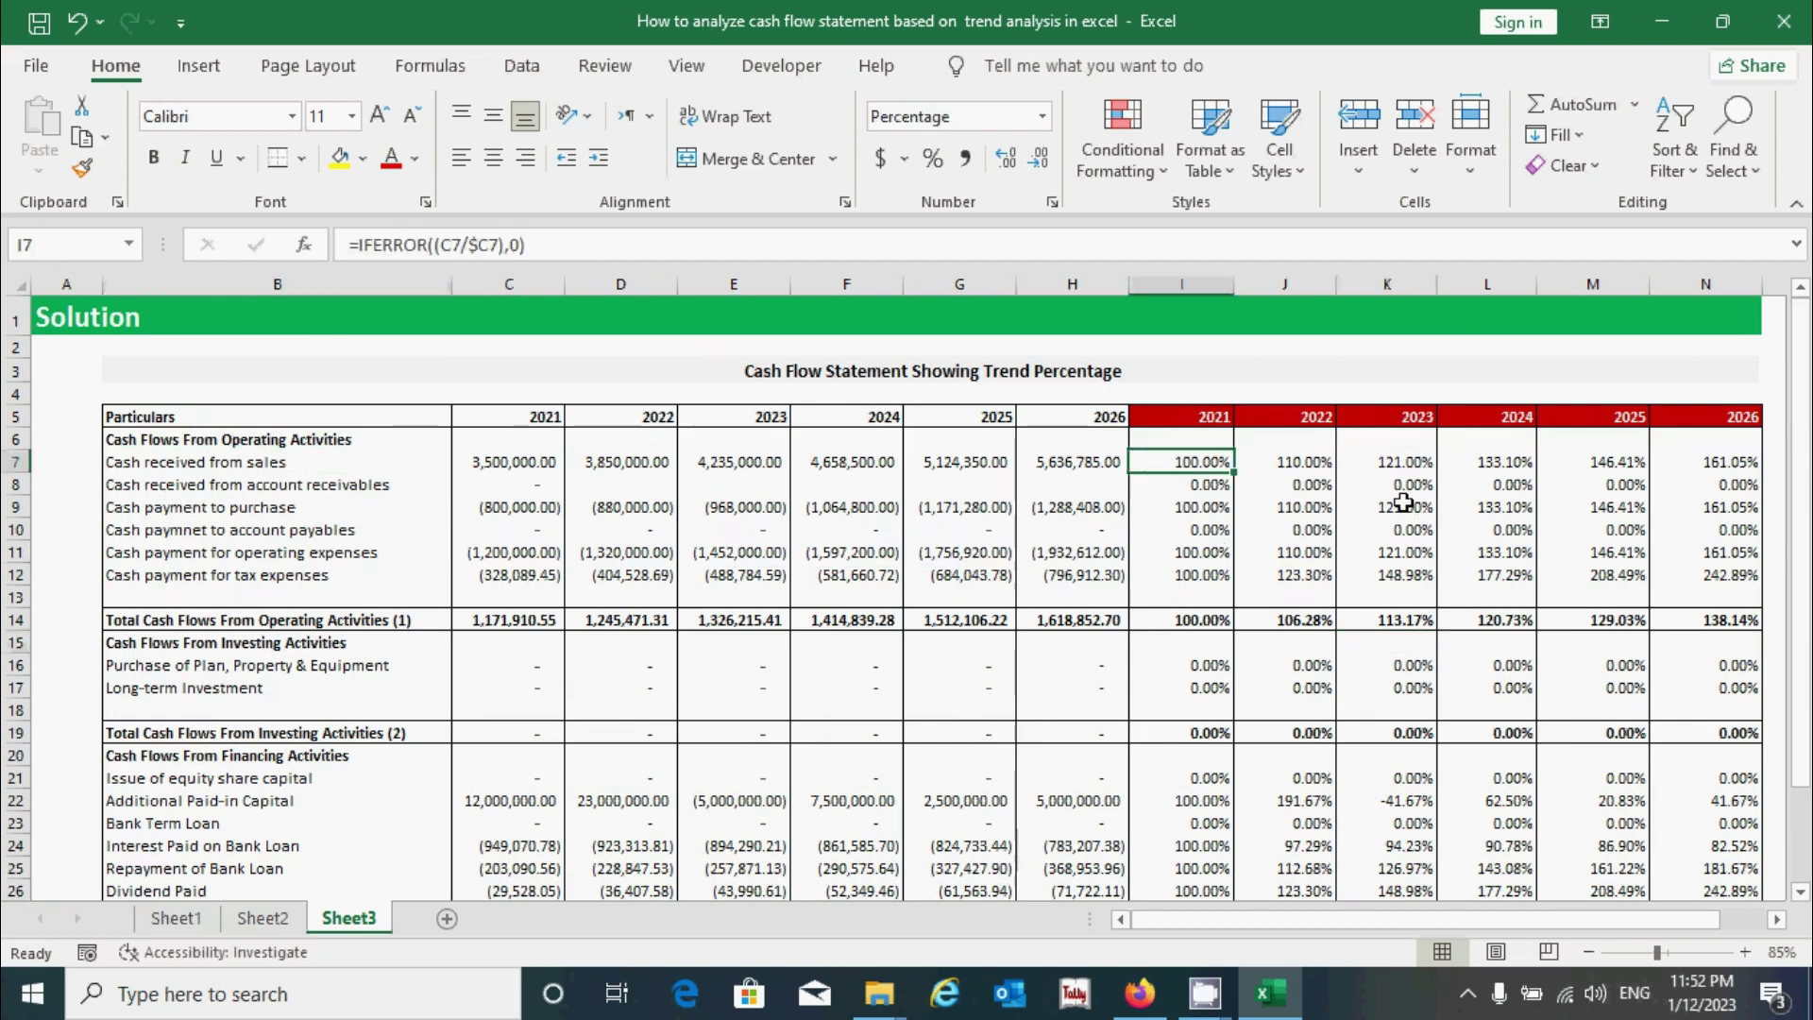
left_click_drag(1198, 464, 1724, 453)
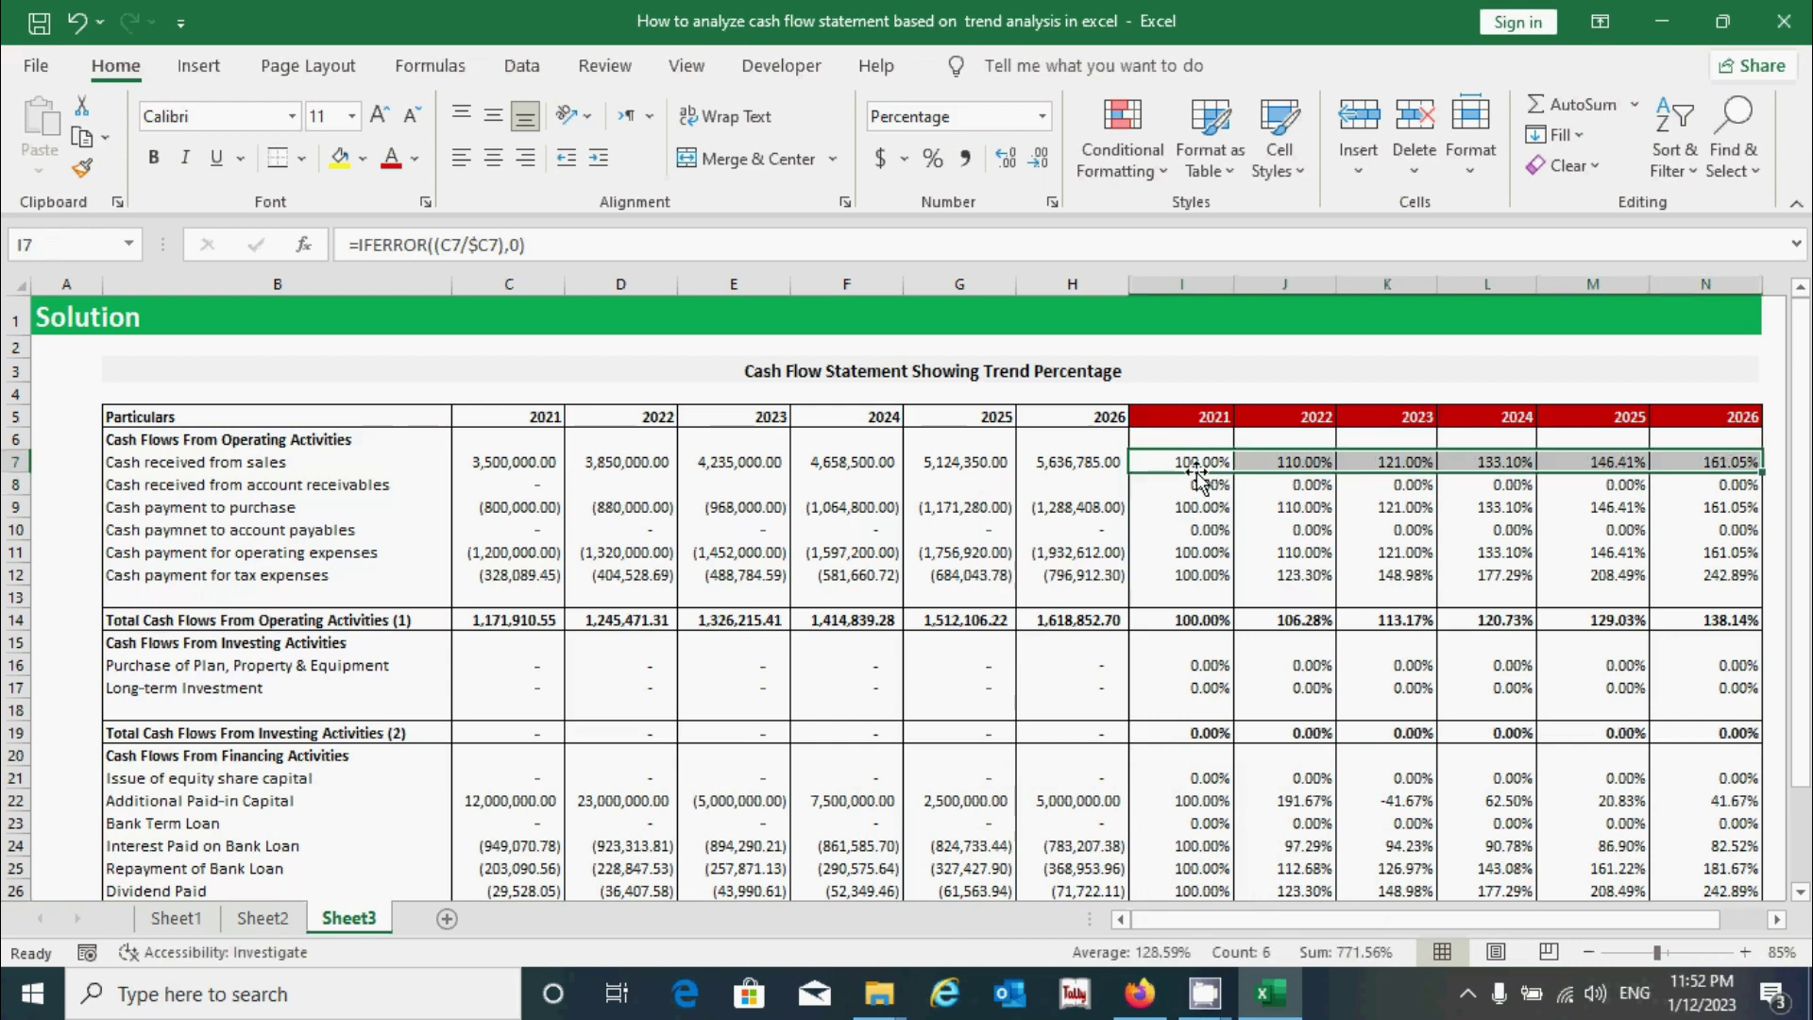
left_click_drag(1198, 463, 1729, 460)
left_click(1200, 508)
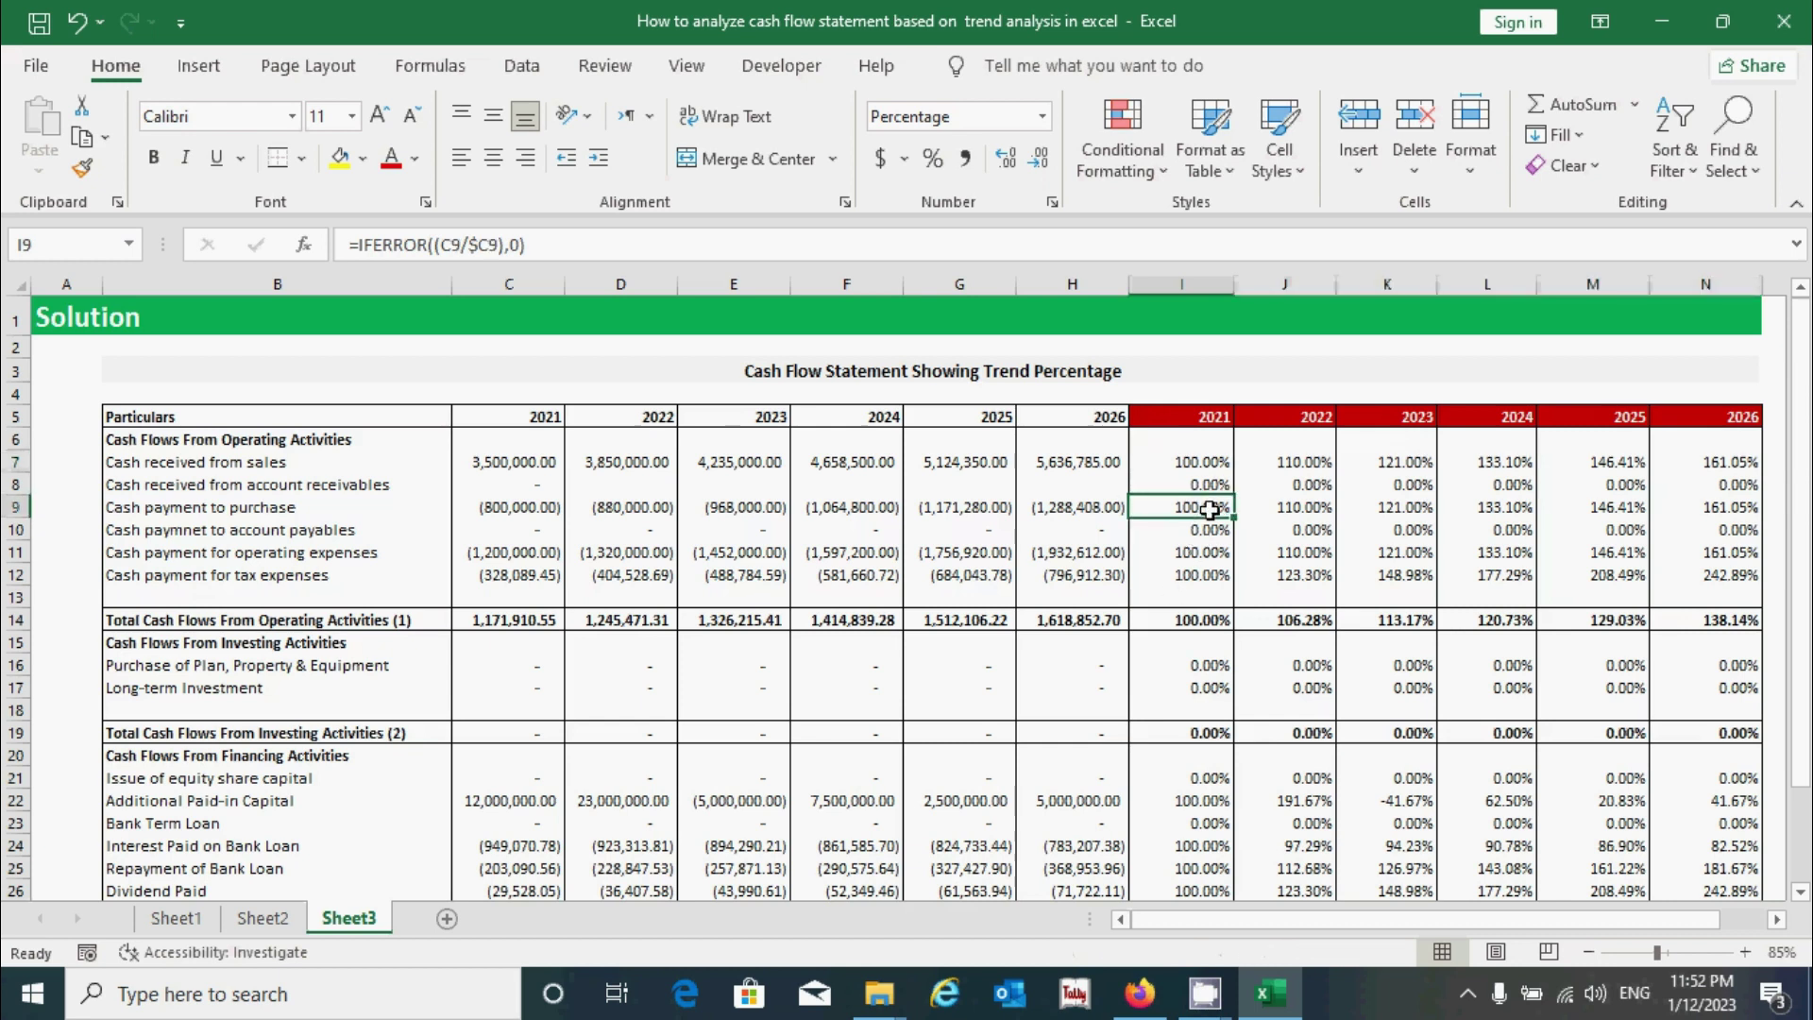
left_click_drag(1202, 510, 1700, 507)
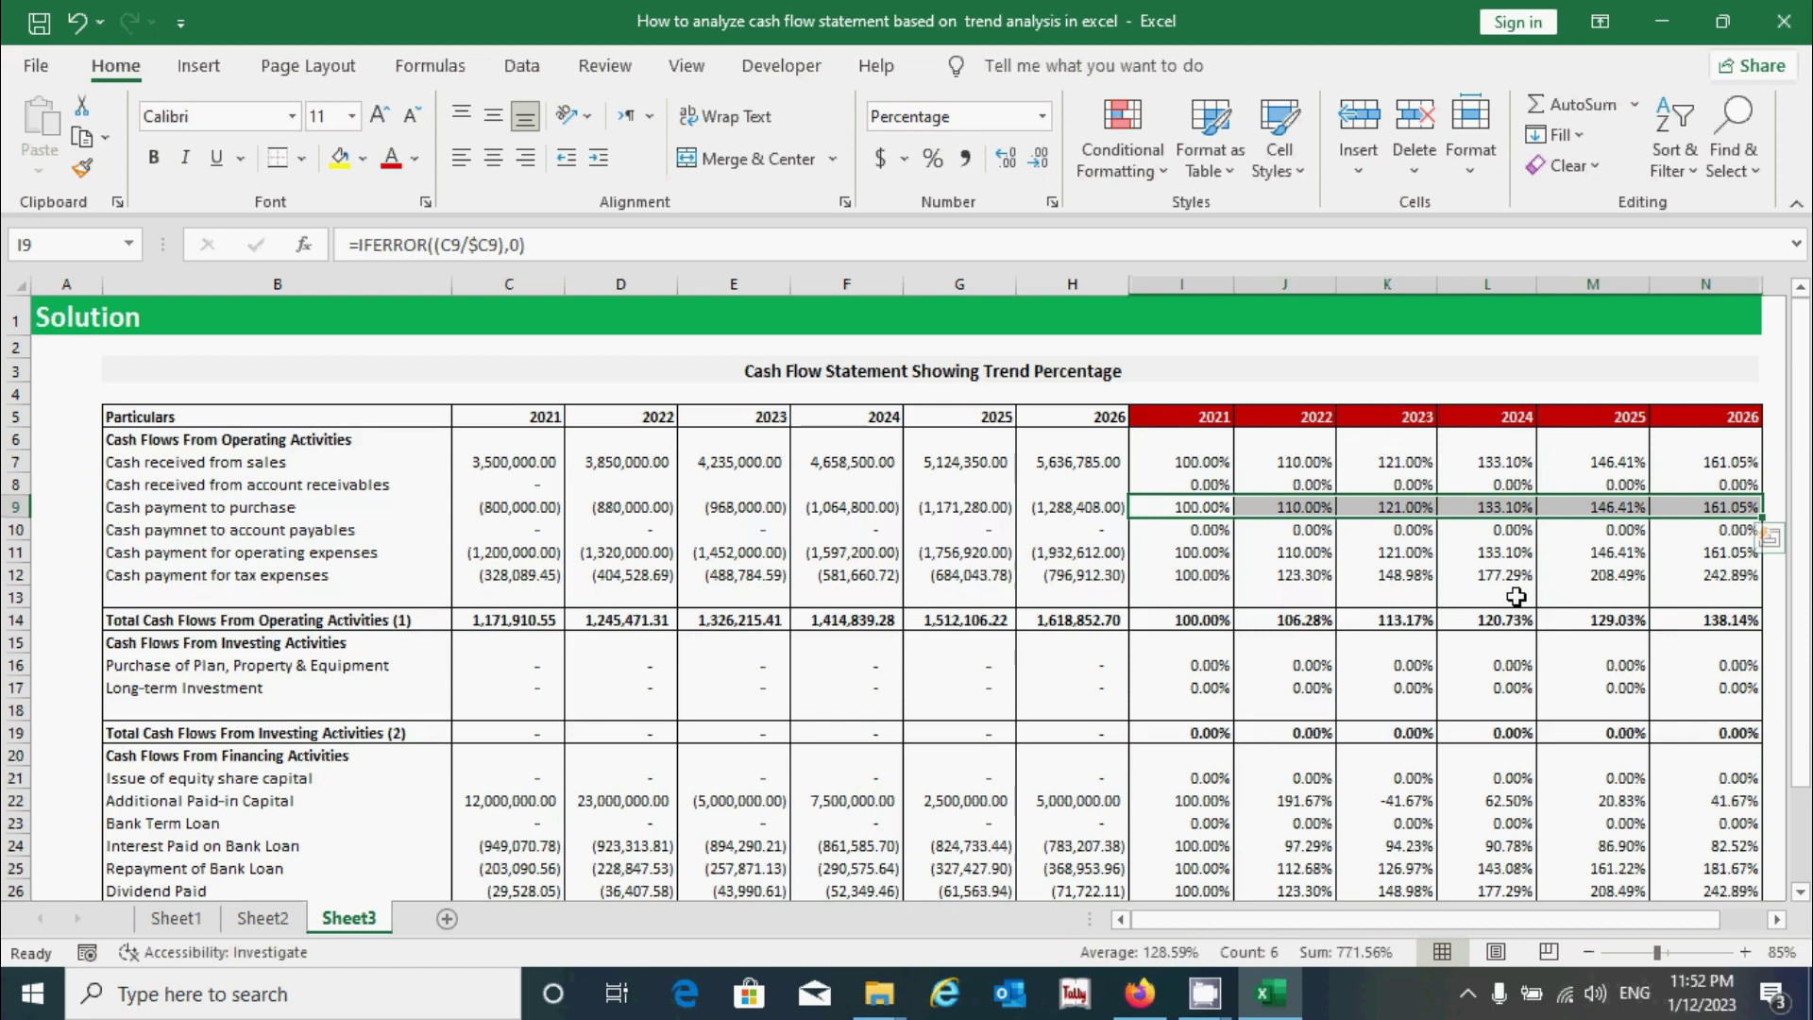
scroll(1515, 593, "down", 2)
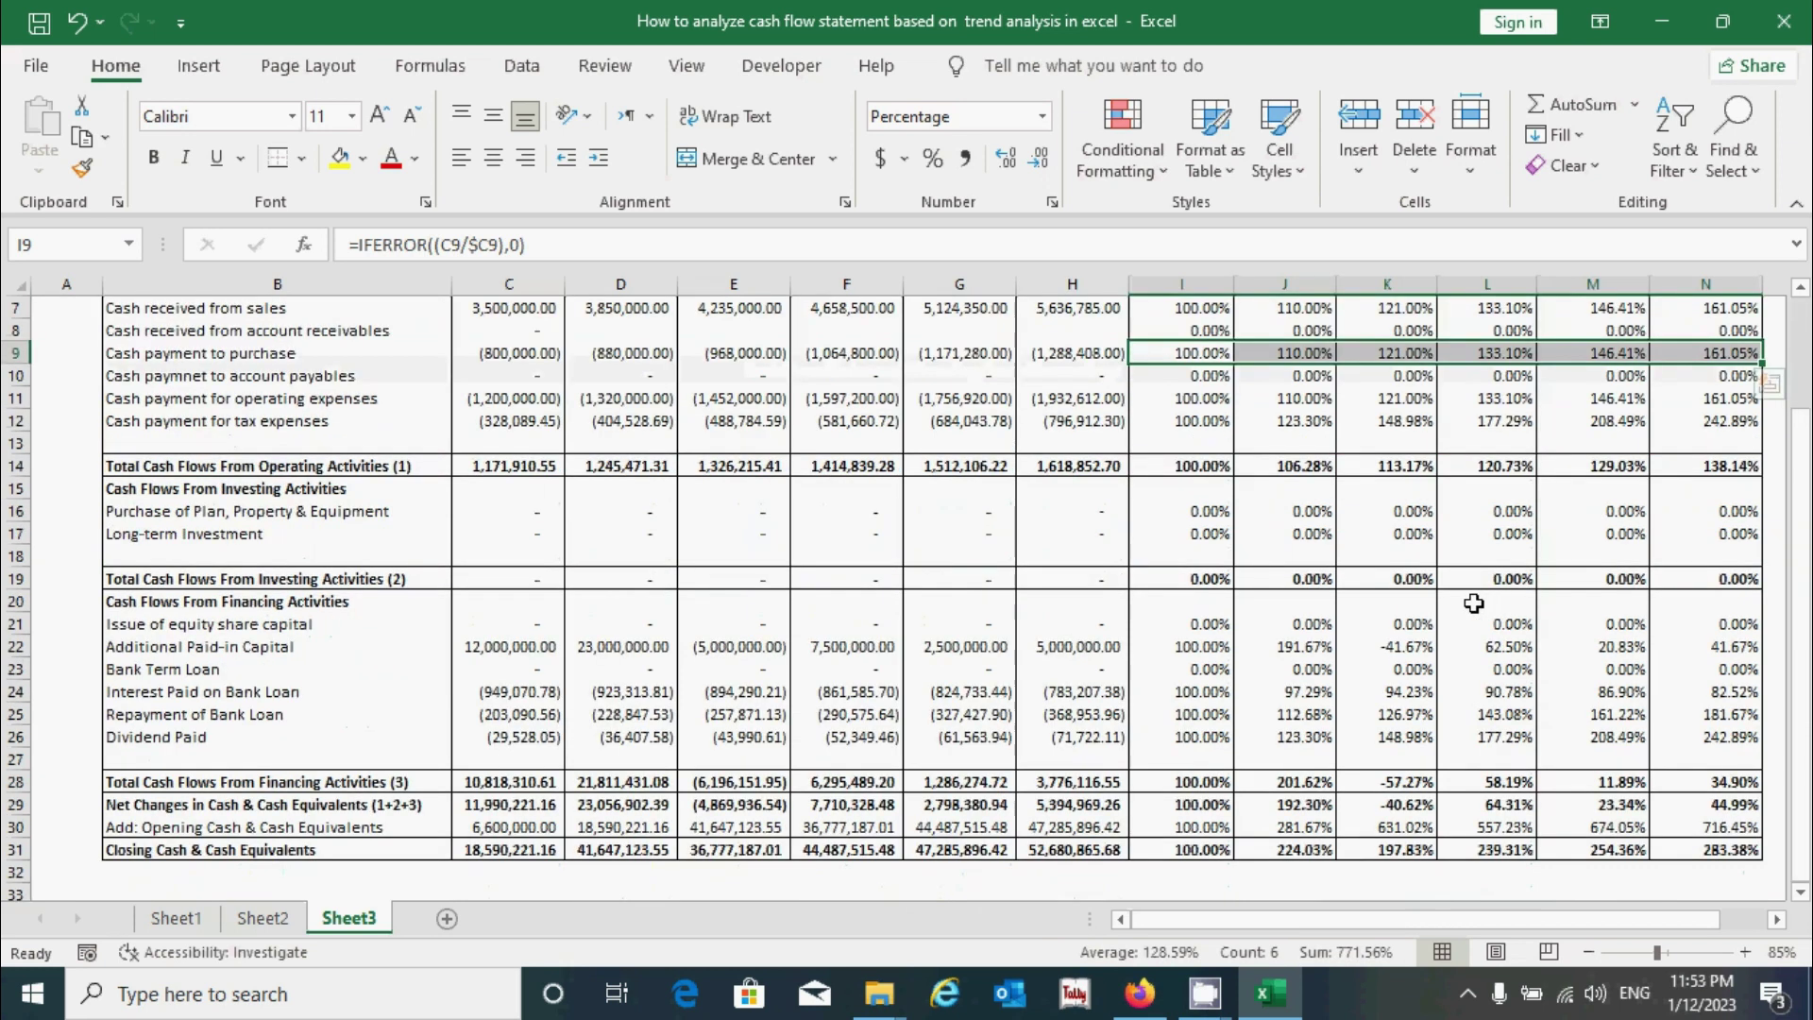
left_click(1207, 513)
key("ctrl+shift+Right")
key("shift+Down")
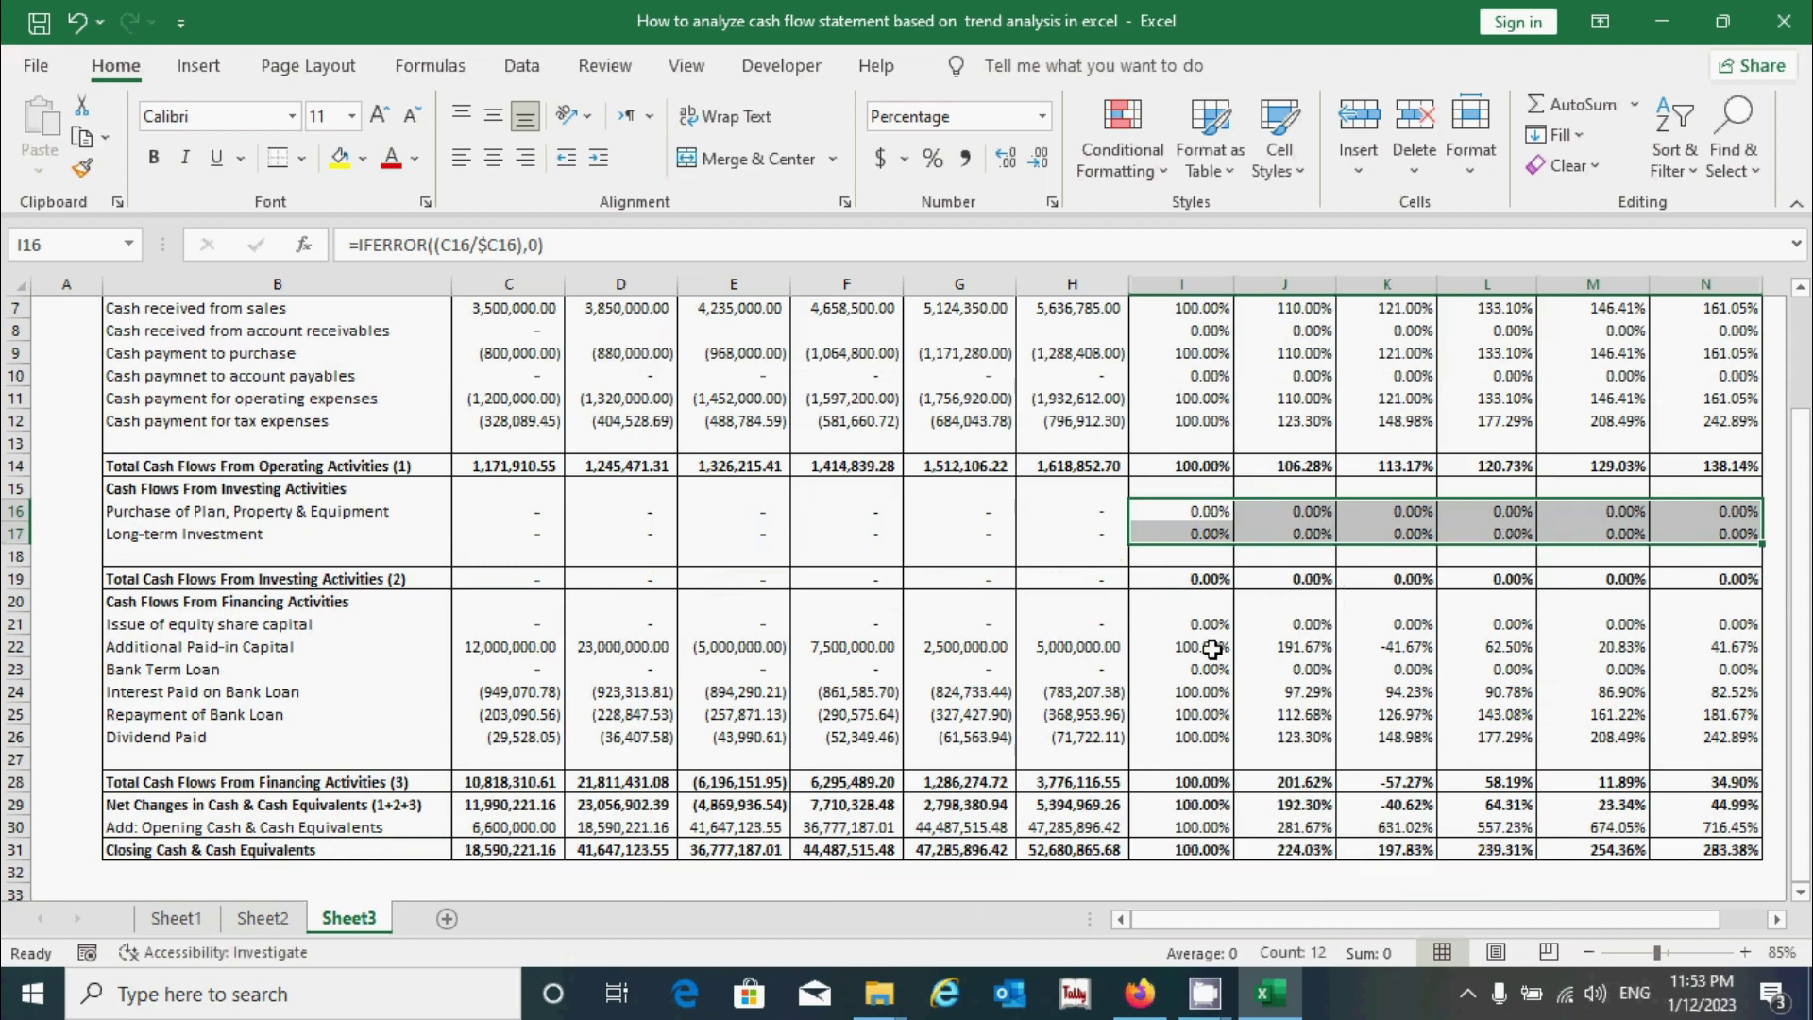
key("Down")
key("Down")
key("Down")
key("Down")
key("Down")
key("Down")
key("Down")
key("Down")
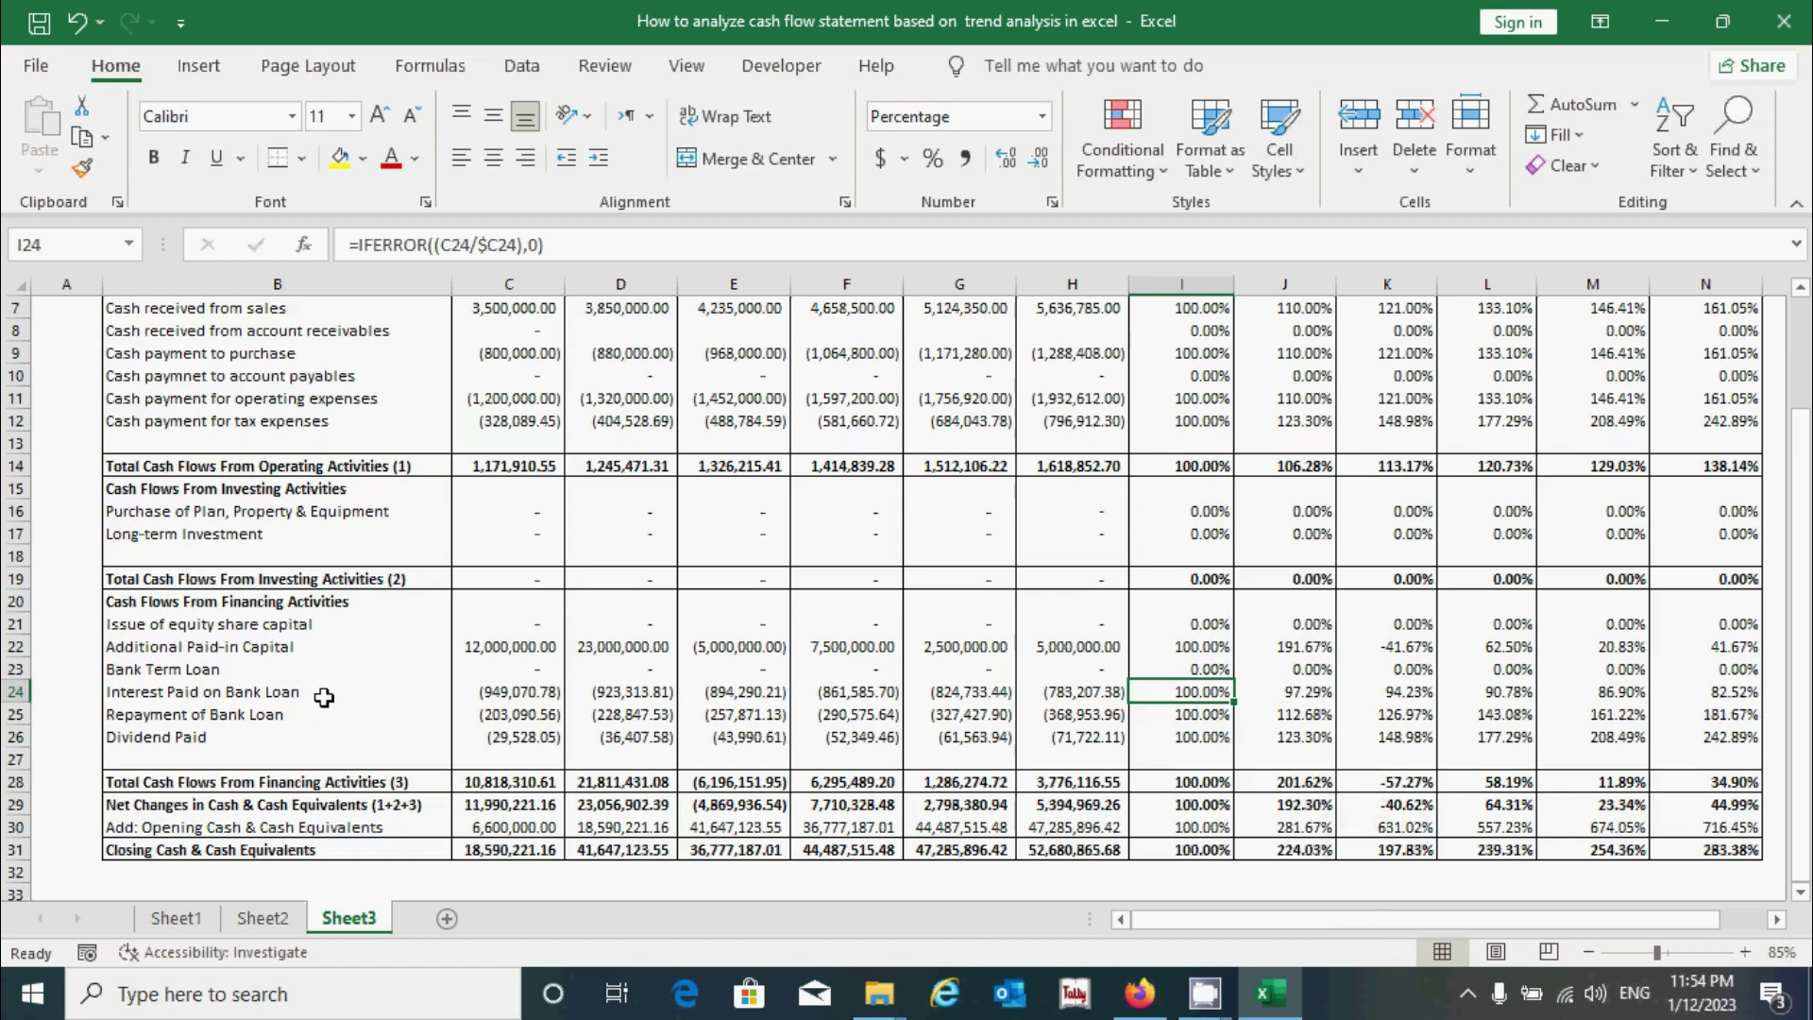
left_click_drag(1190, 694, 1691, 694)
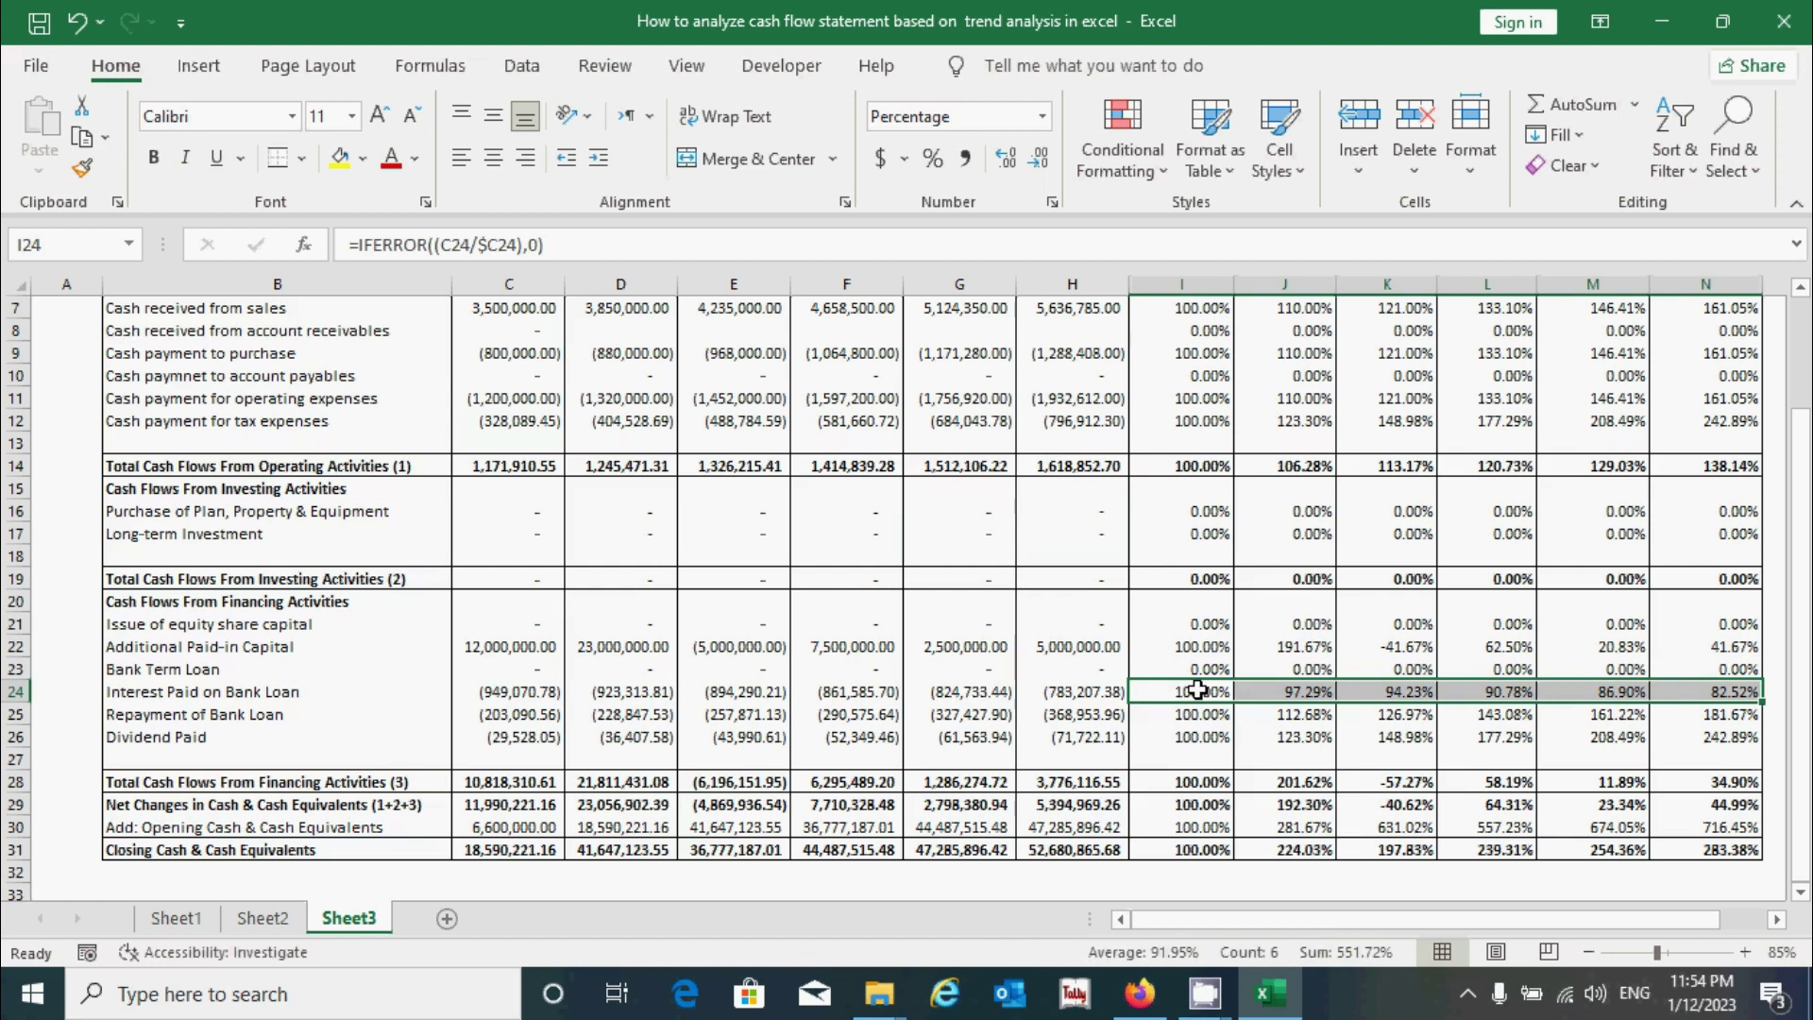
left_click_drag(1193, 692, 1685, 693)
left_click(1204, 649)
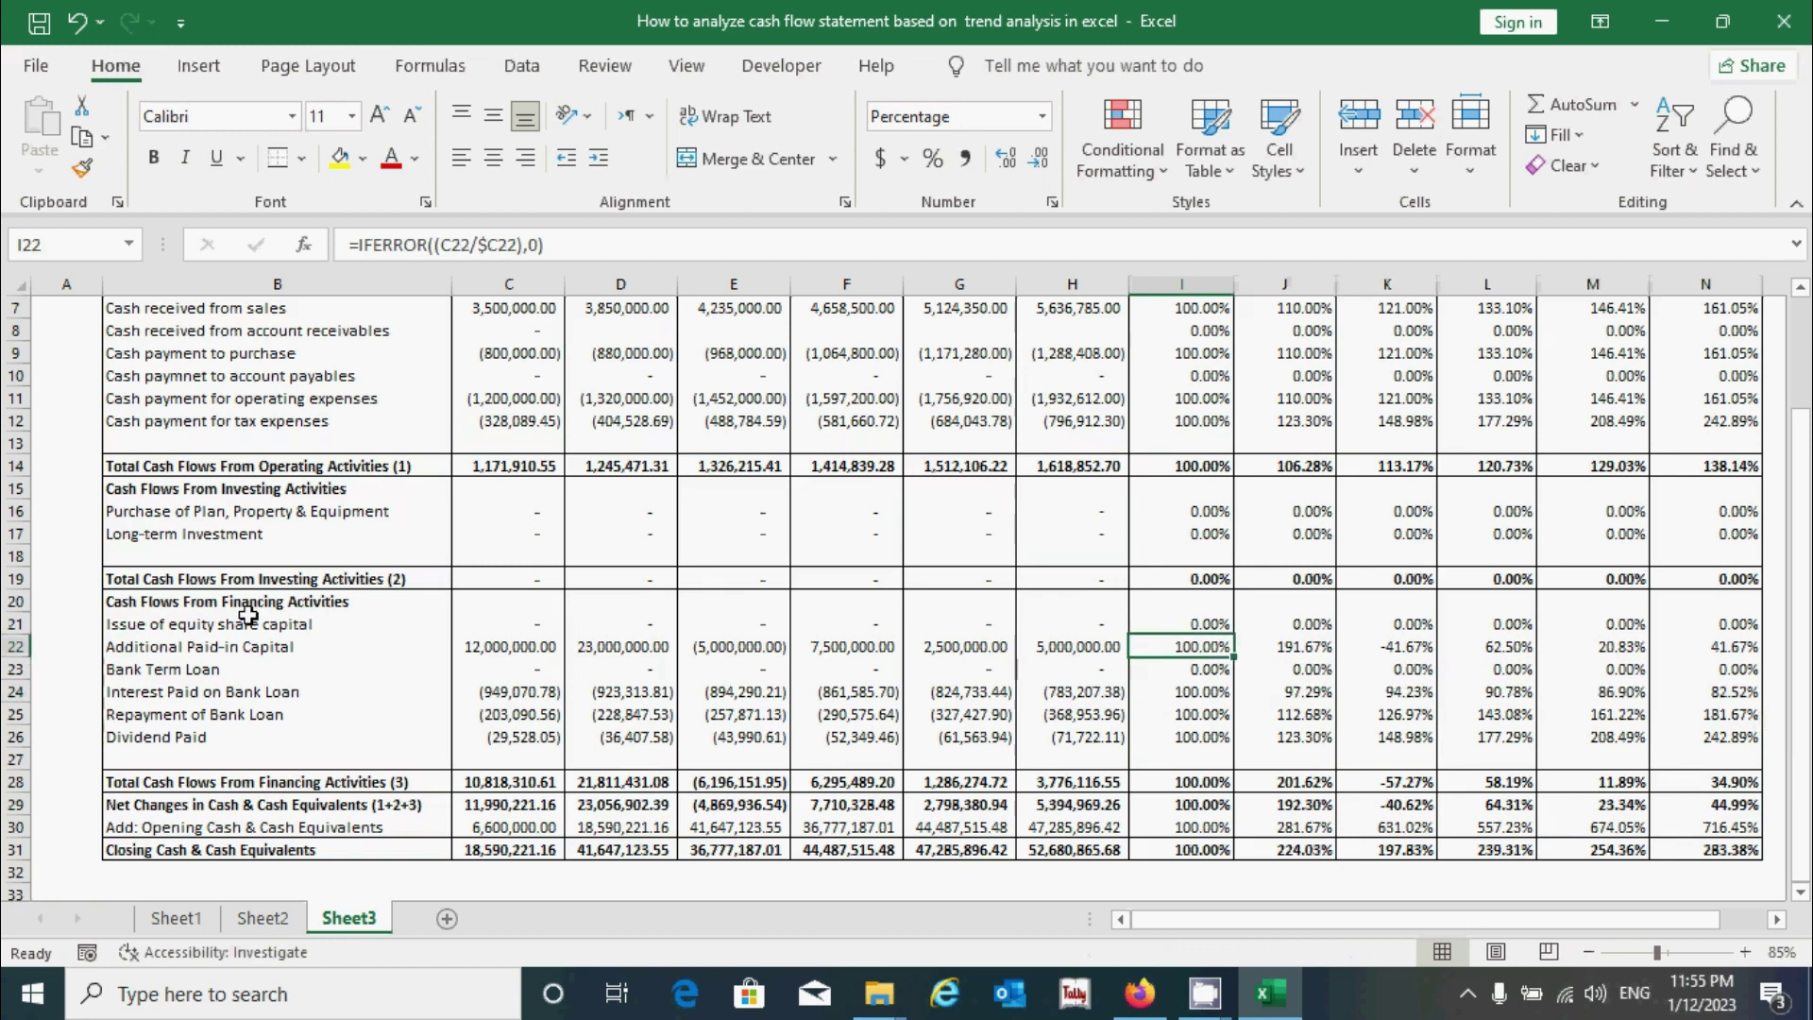
left_click_drag(1176, 650, 1714, 648)
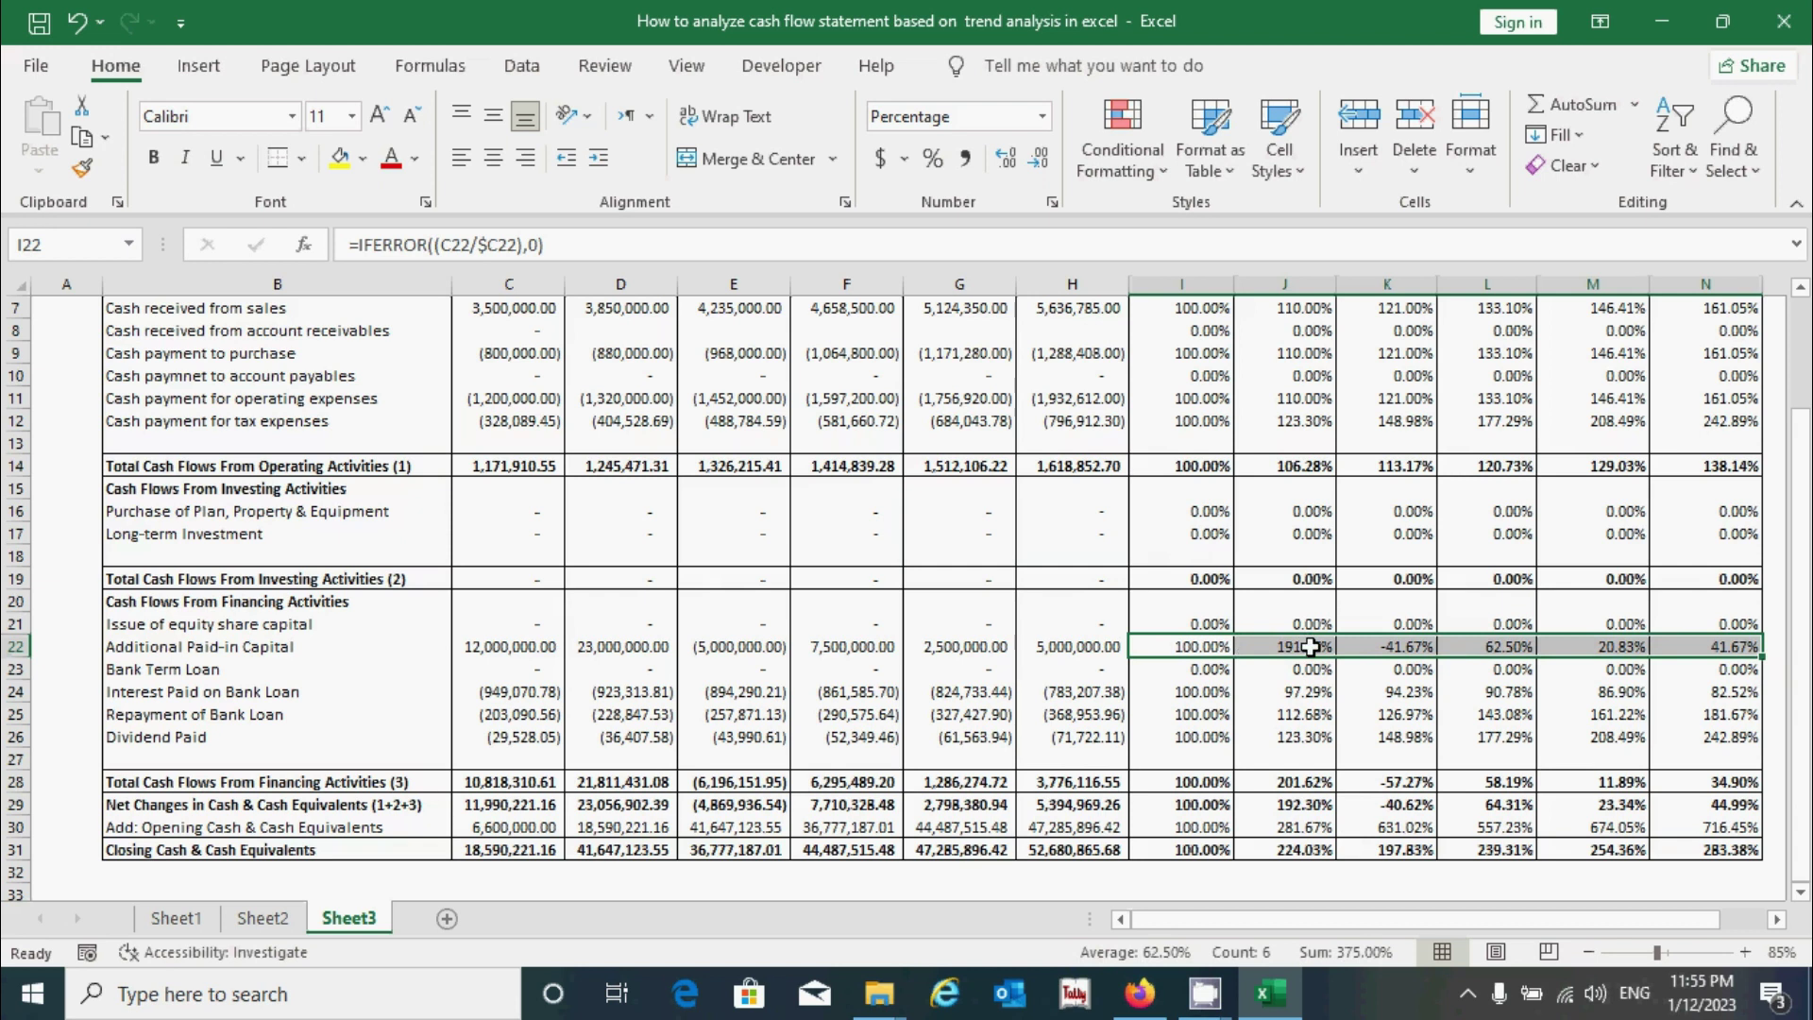
scroll(1311, 647, "up", 1)
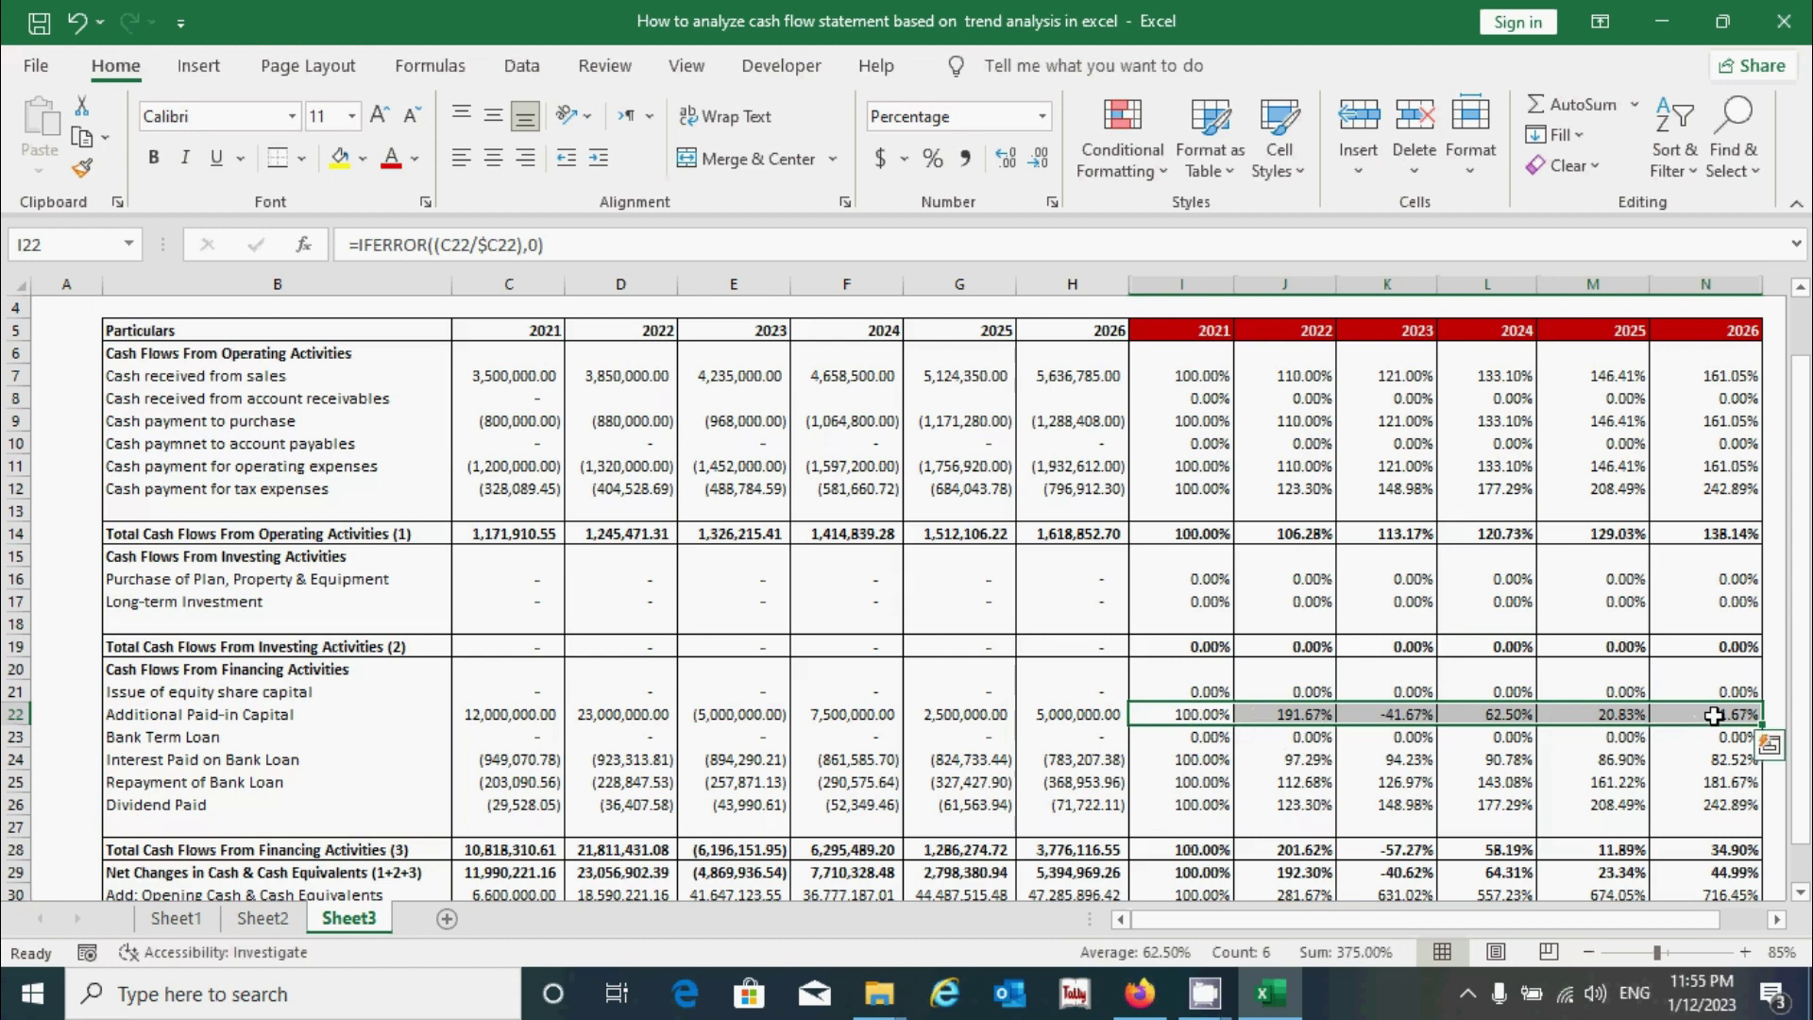
left_click(1241, 669)
scroll(1241, 669, "up", 1)
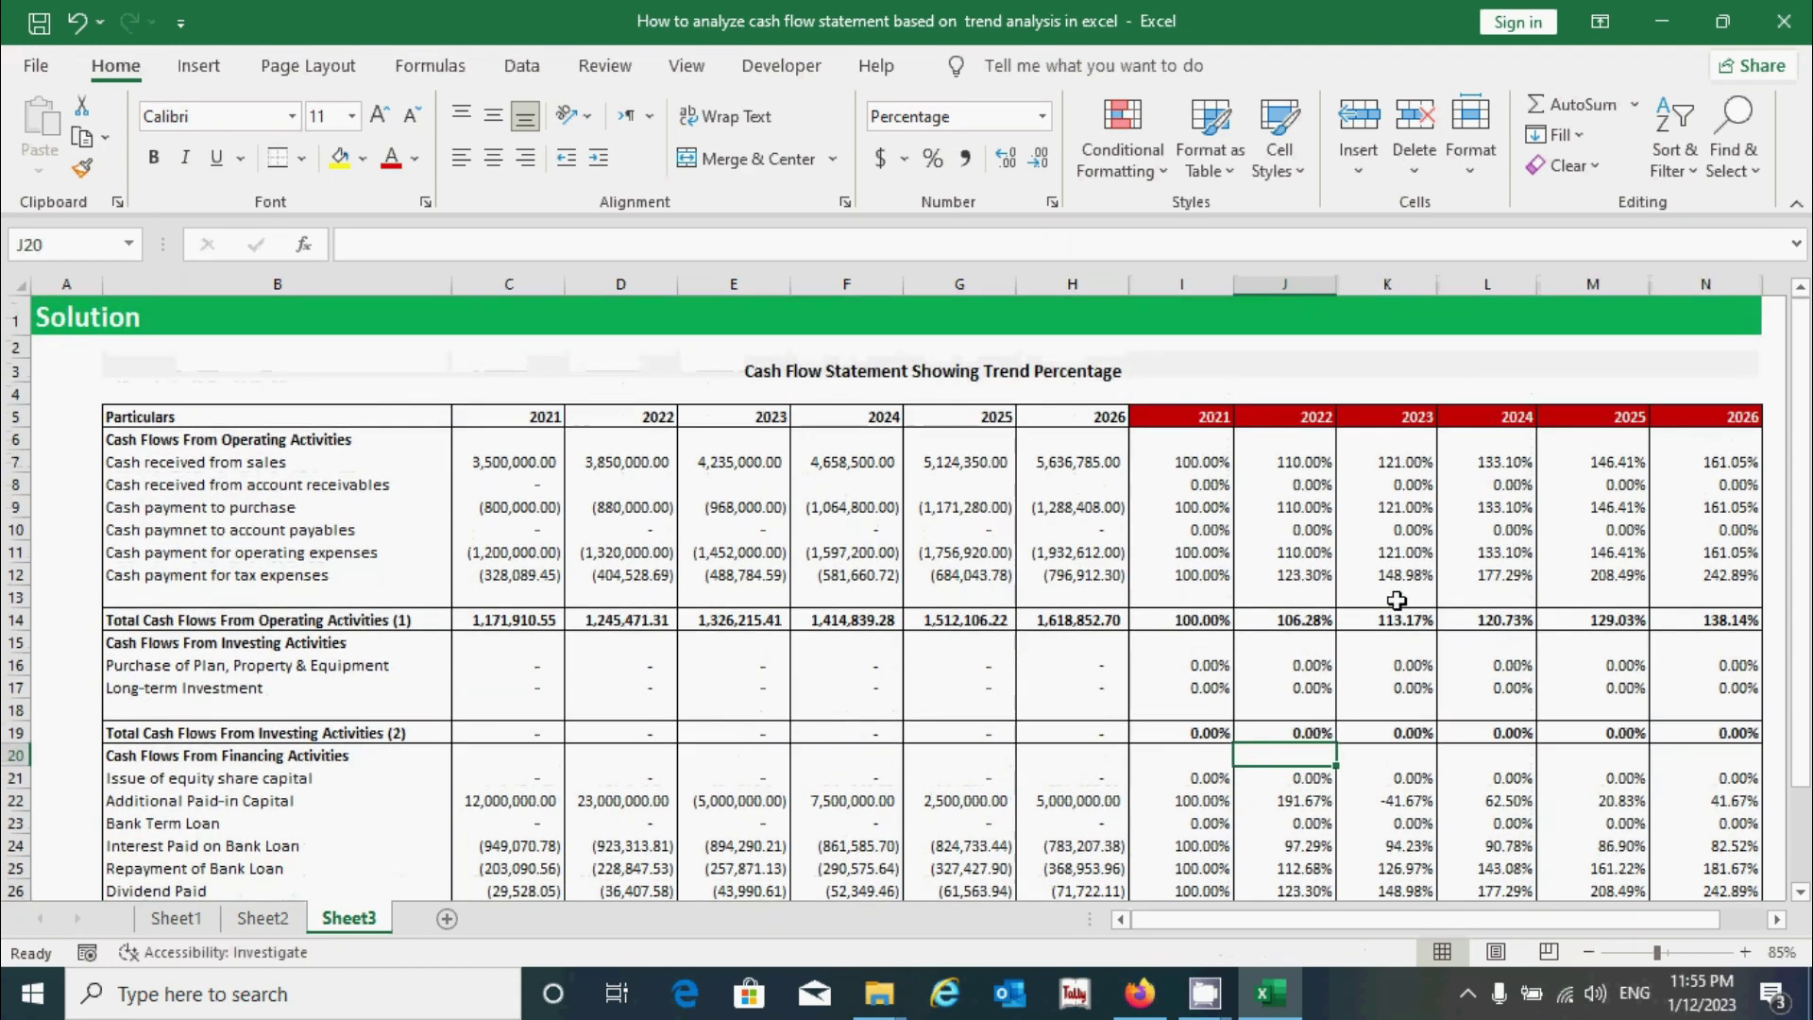
scroll(1314, 668, "down", 2)
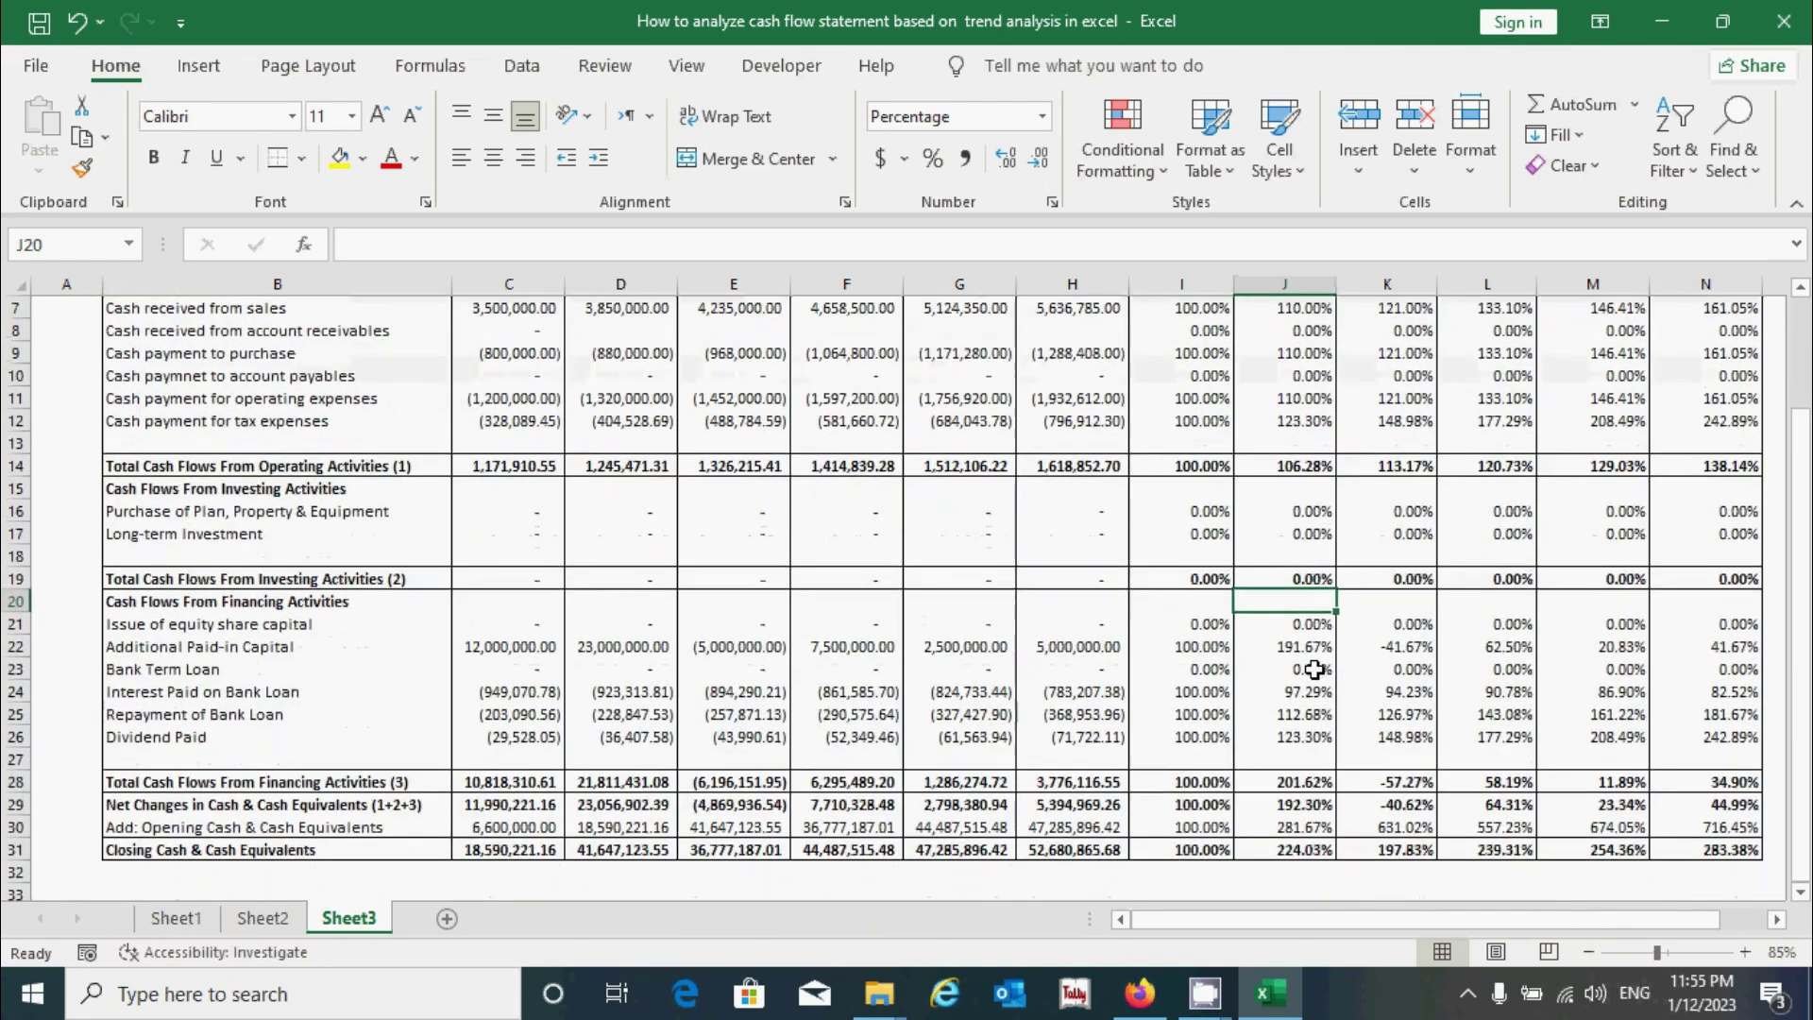
scroll(1314, 669, "up", 2)
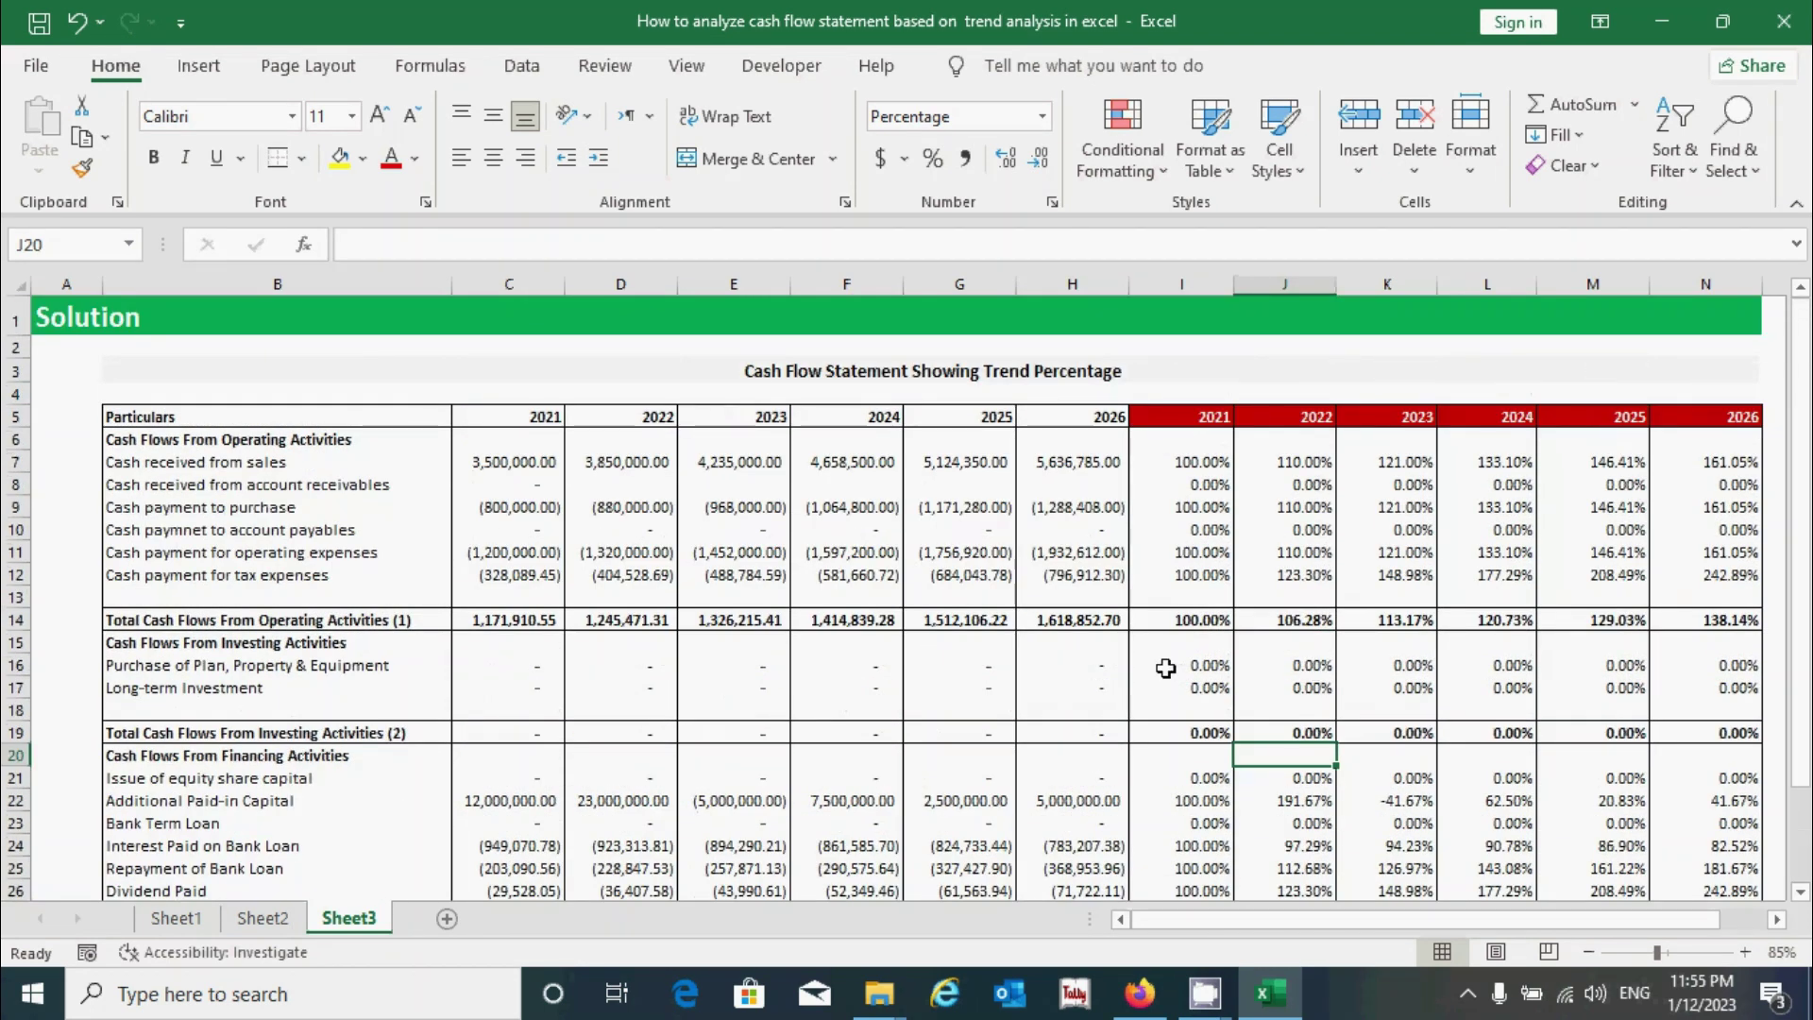
left_click(1053, 644)
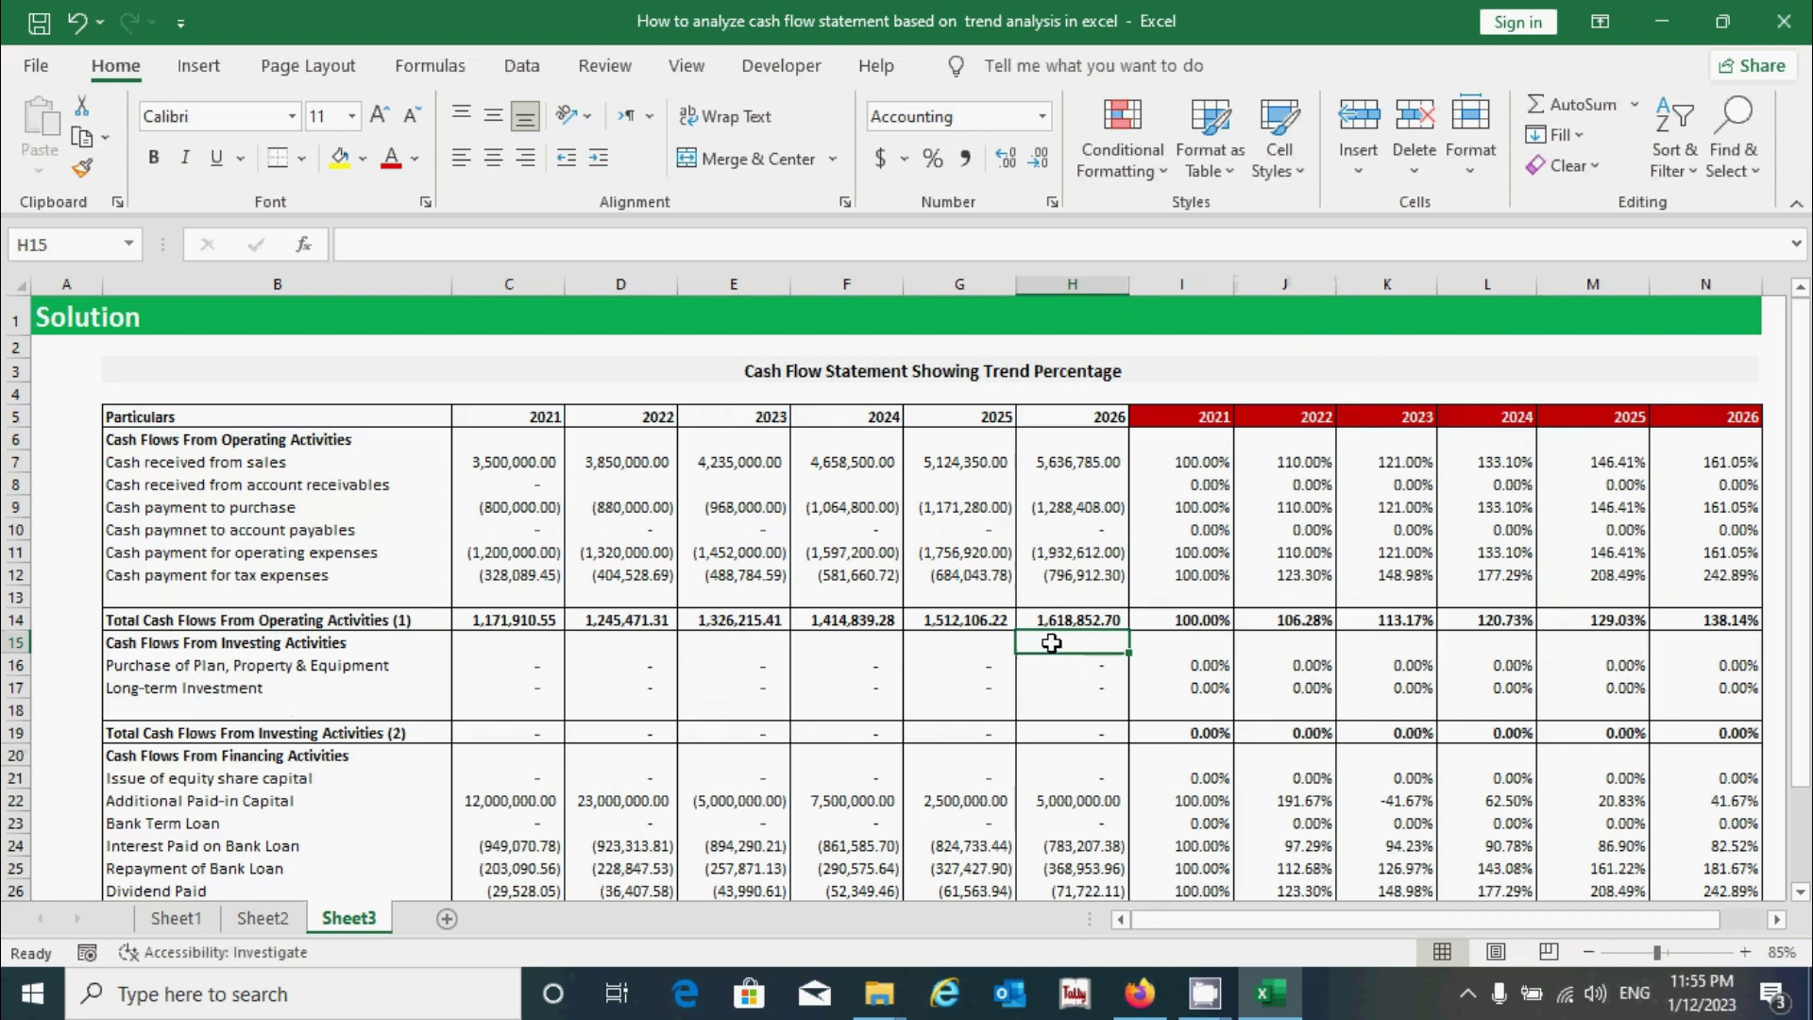